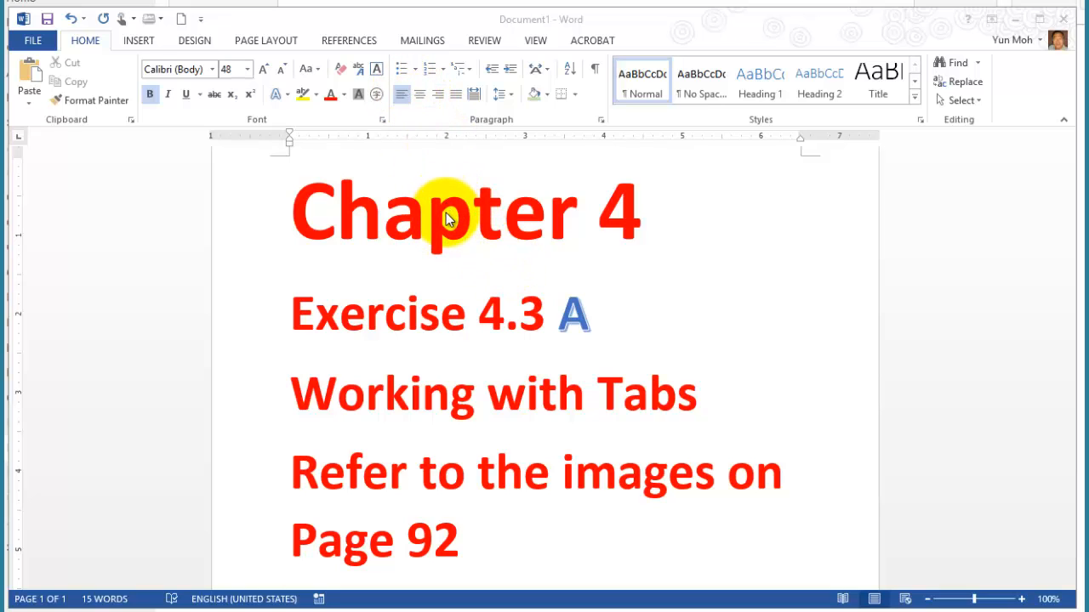
# Try right and center alignment on the "Working with Tabs" line and return it to left alignment.
pyautogui.click(439, 93)
pyautogui.click(417, 95)
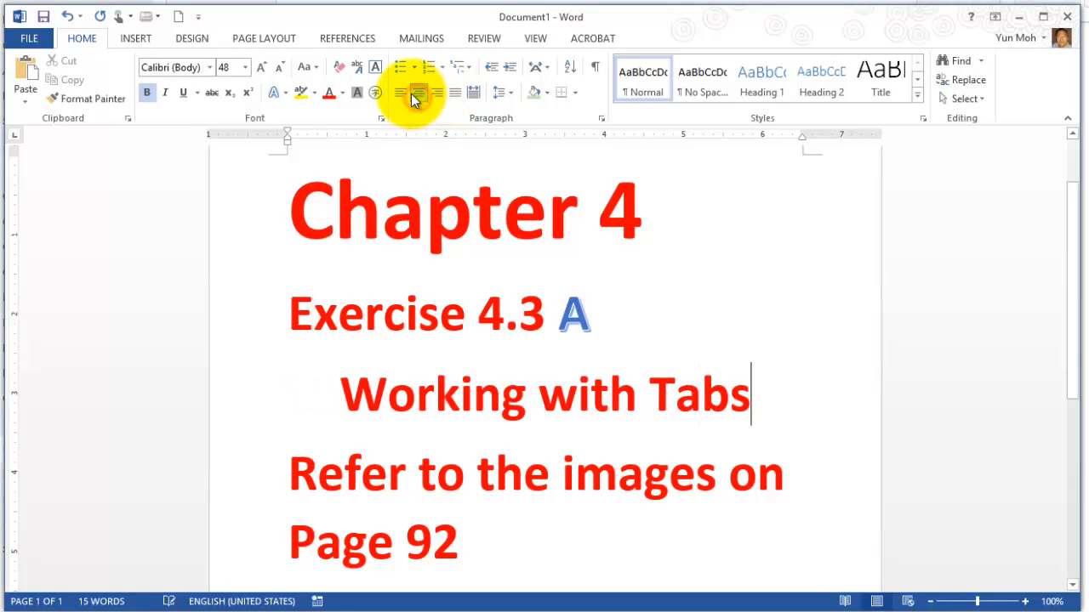
pyautogui.click(405, 92)
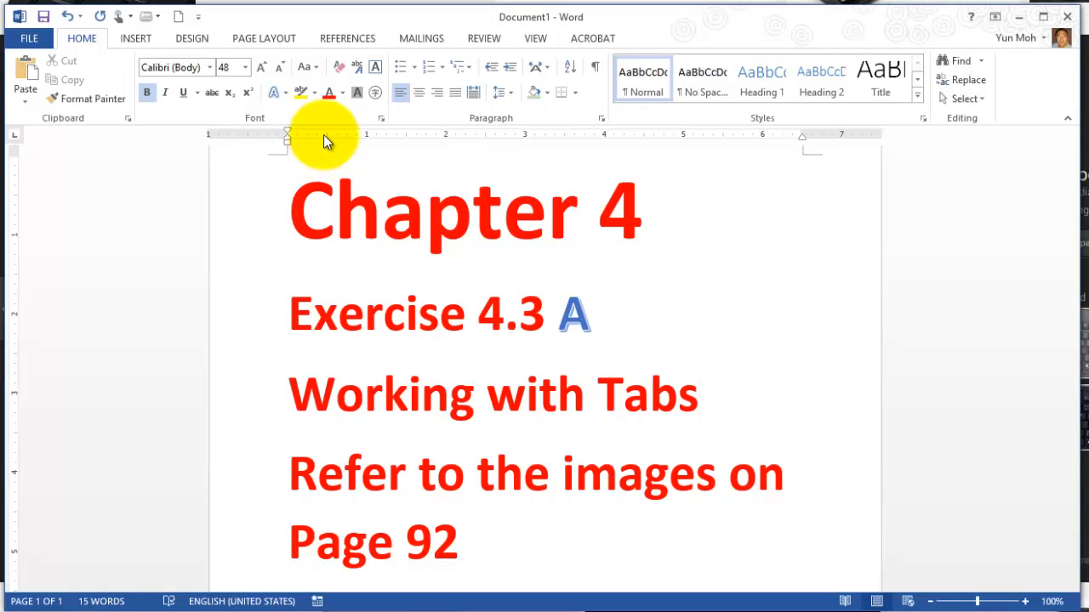
# Turn the ruler display off and back on, and return to the text formatting commands.
pyautogui.click(328, 170)
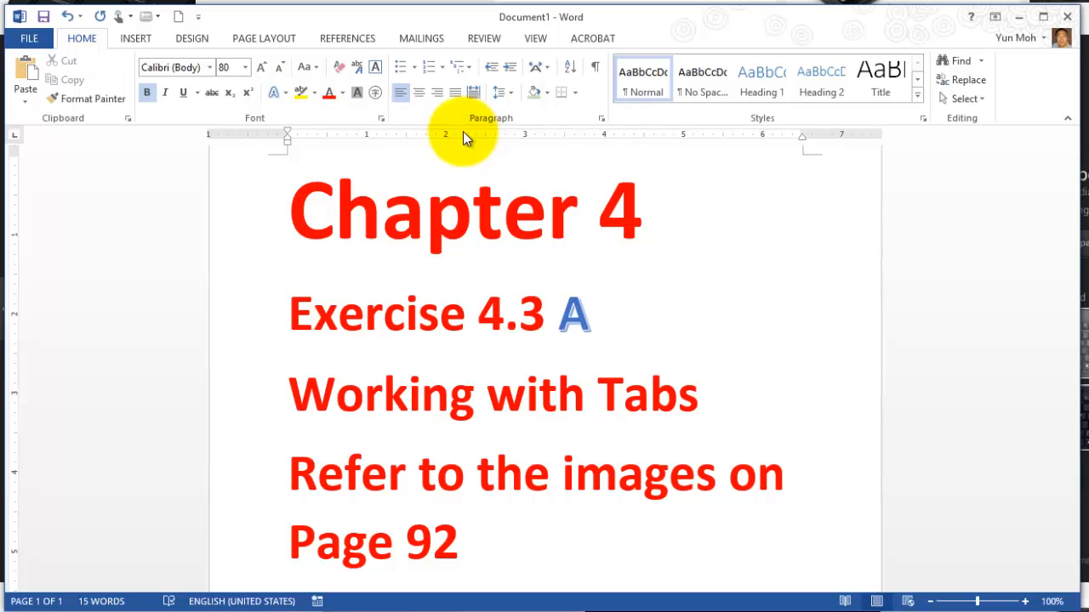
pyautogui.click(535, 39)
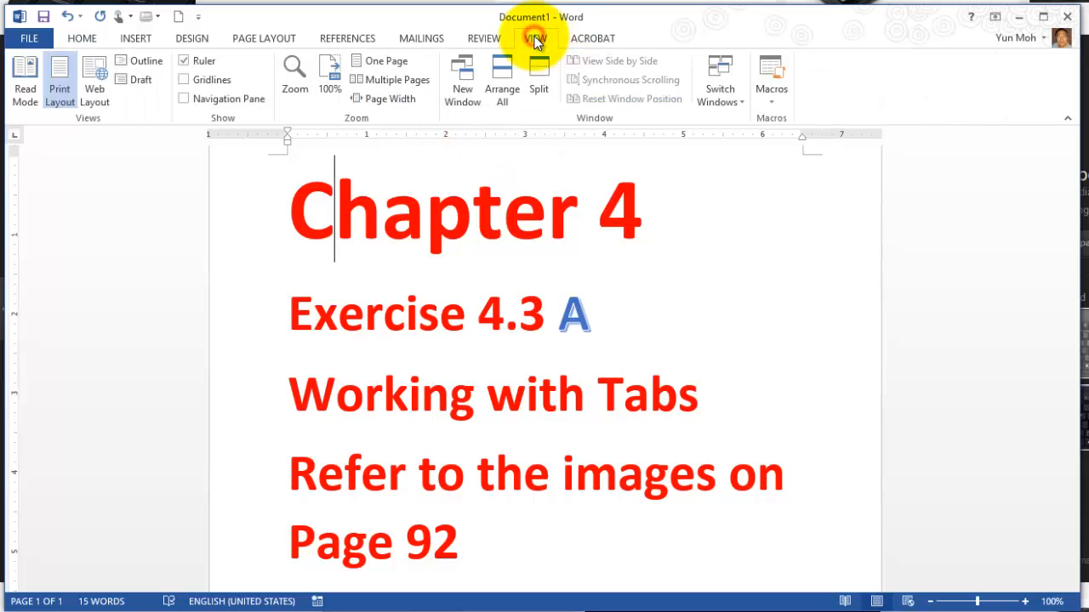
pyautogui.click(185, 60)
pyautogui.click(184, 59)
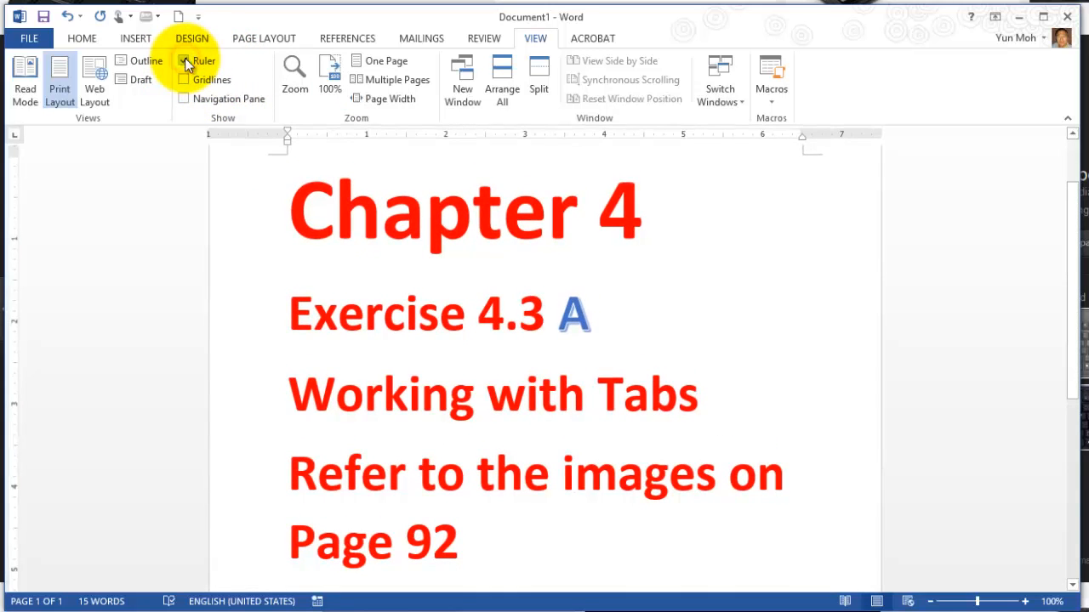
pyautogui.click(81, 38)
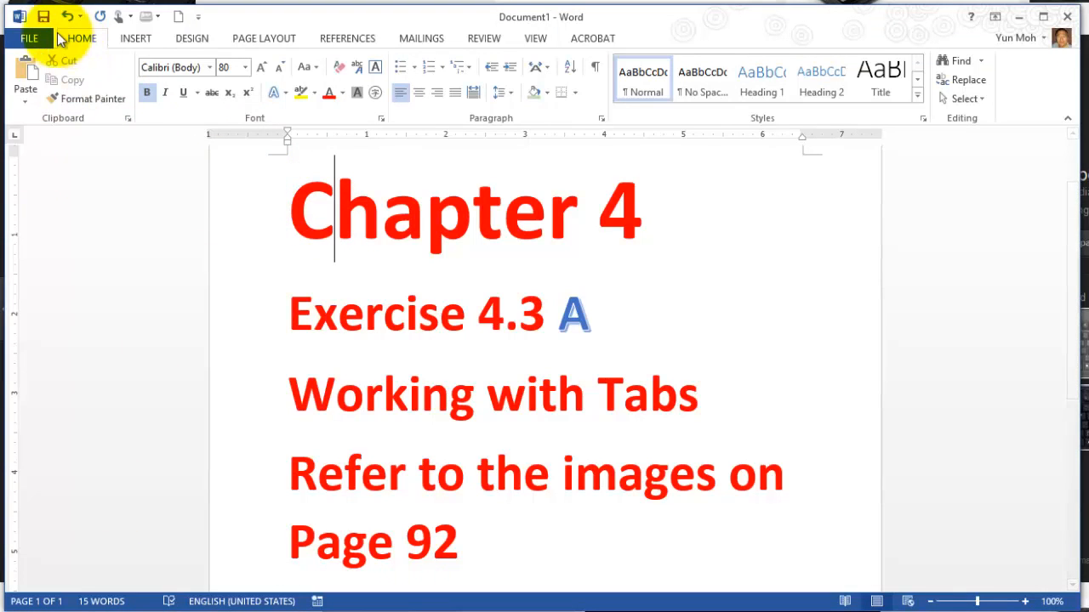
# Create a new blank document and move its window over the existing document.
pyautogui.click(35, 39)
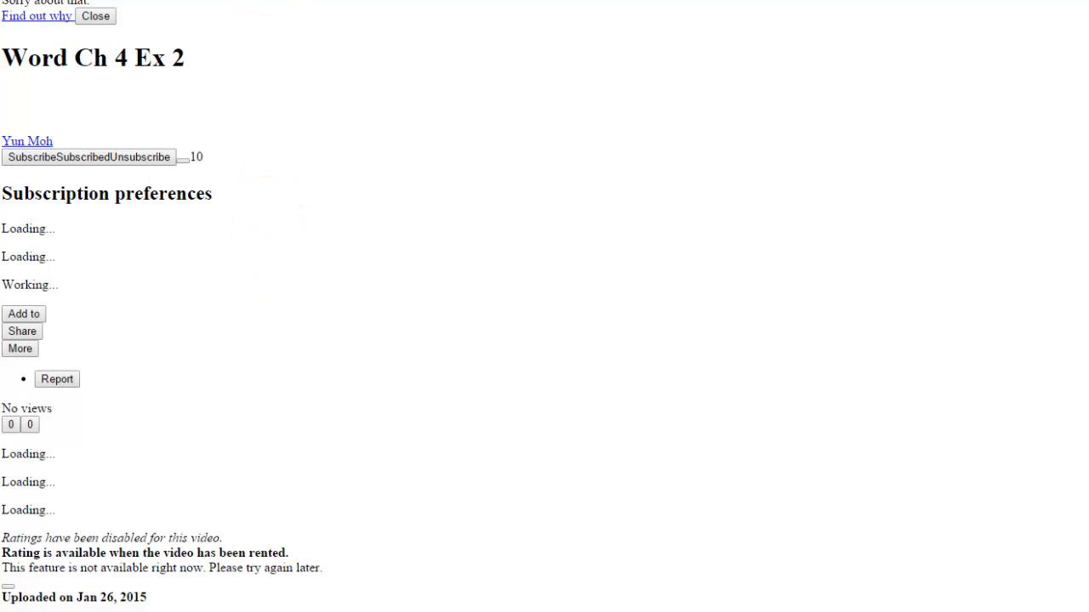
pyautogui.click(206, 611)
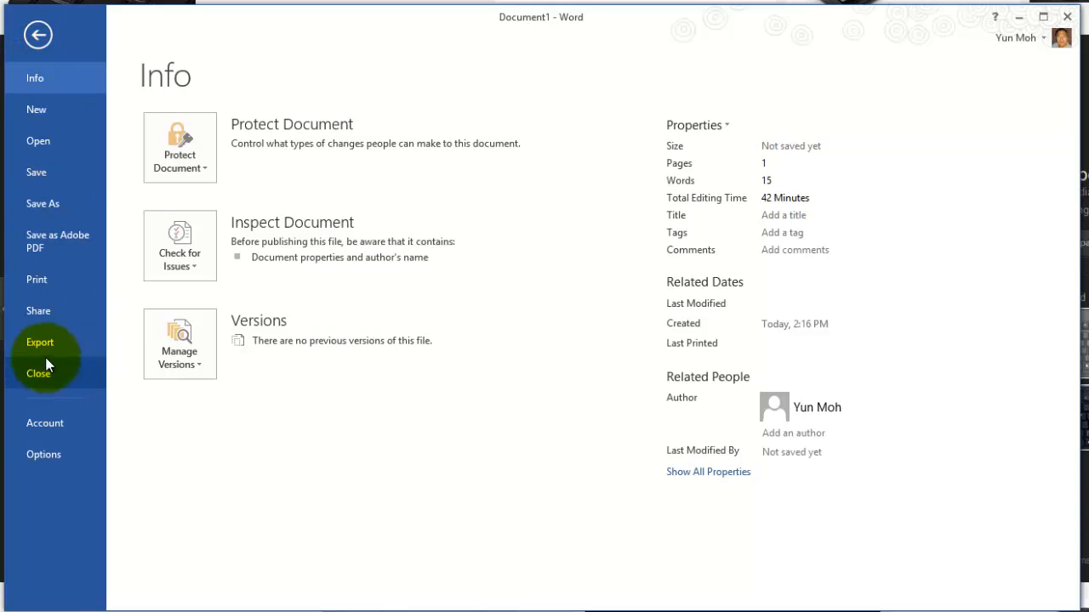
pyautogui.click(35, 108)
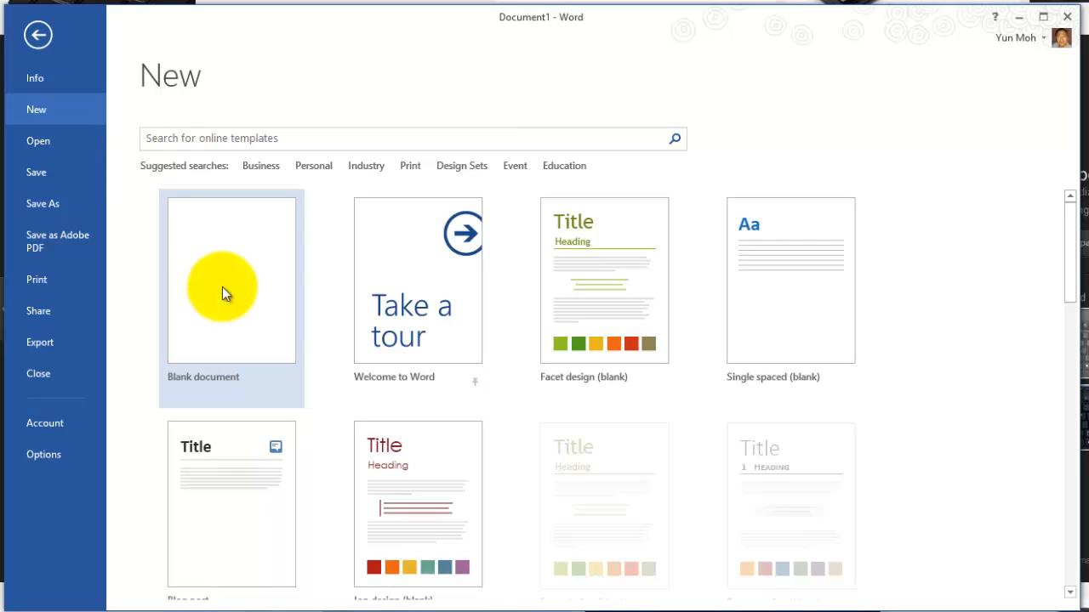
pyautogui.click(222, 288)
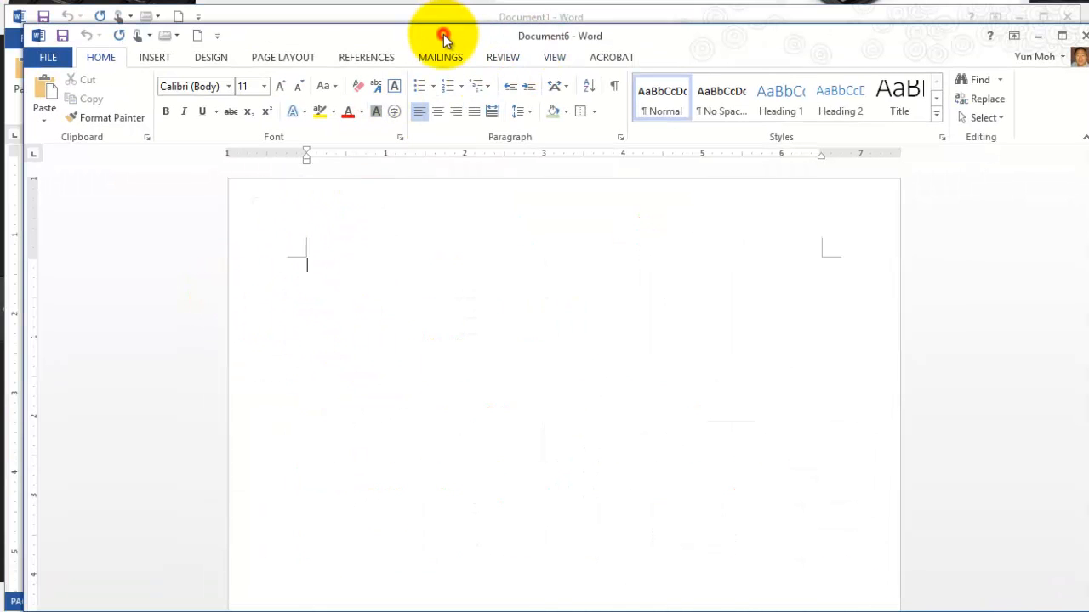
pyautogui.moveTo(443, 34); pyautogui.dragTo(430, 22)
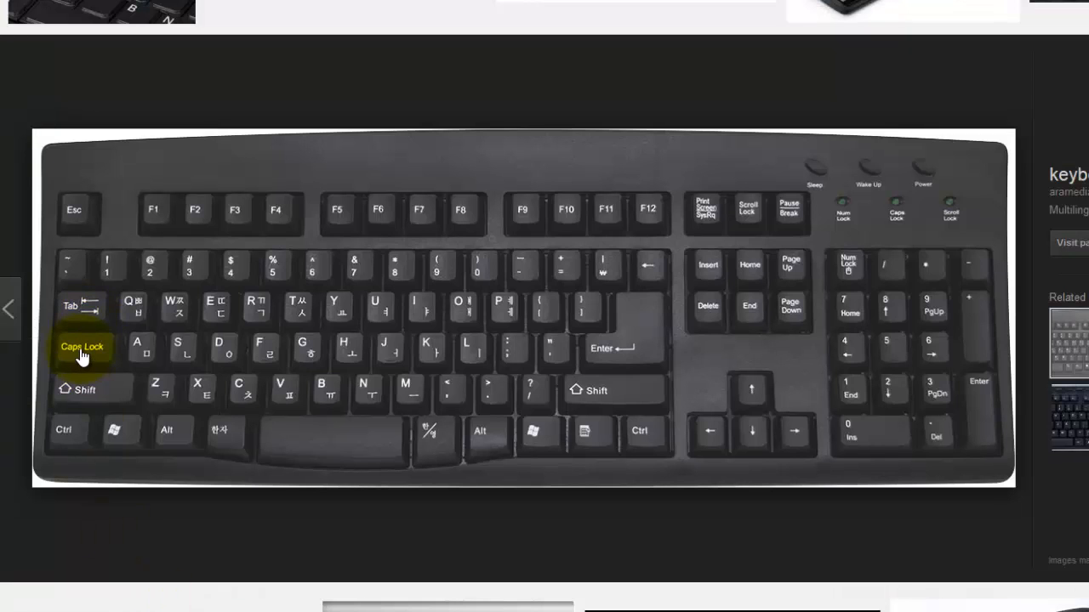
# Switch from the keyboard picture to the blank document and enter the heading TRAINING in capitals, followed by a new line.
pyautogui.click(62, 348)
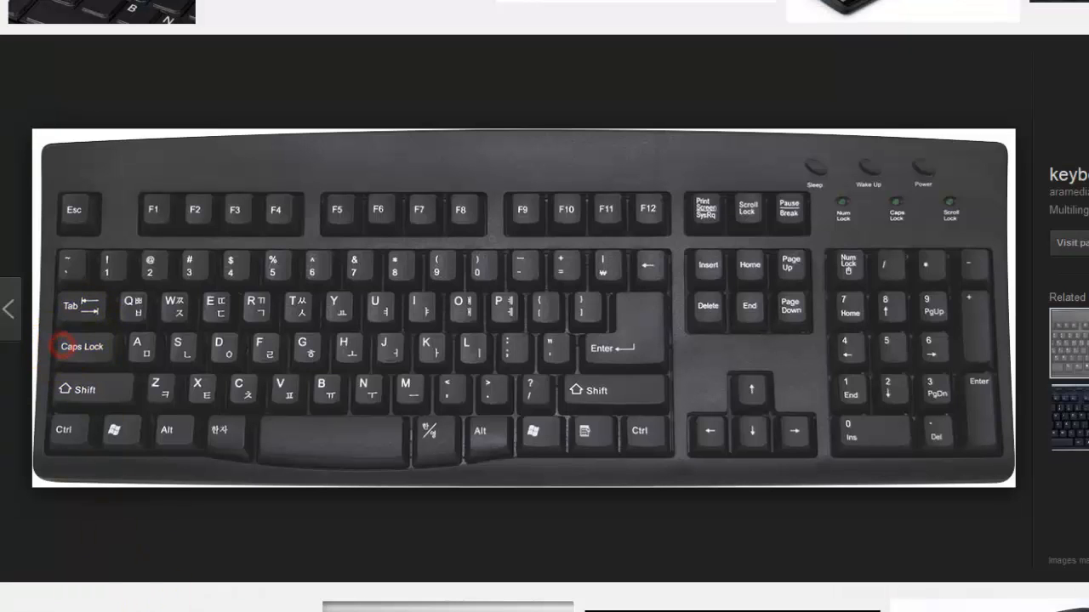
pyautogui.moveTo(175, 578)
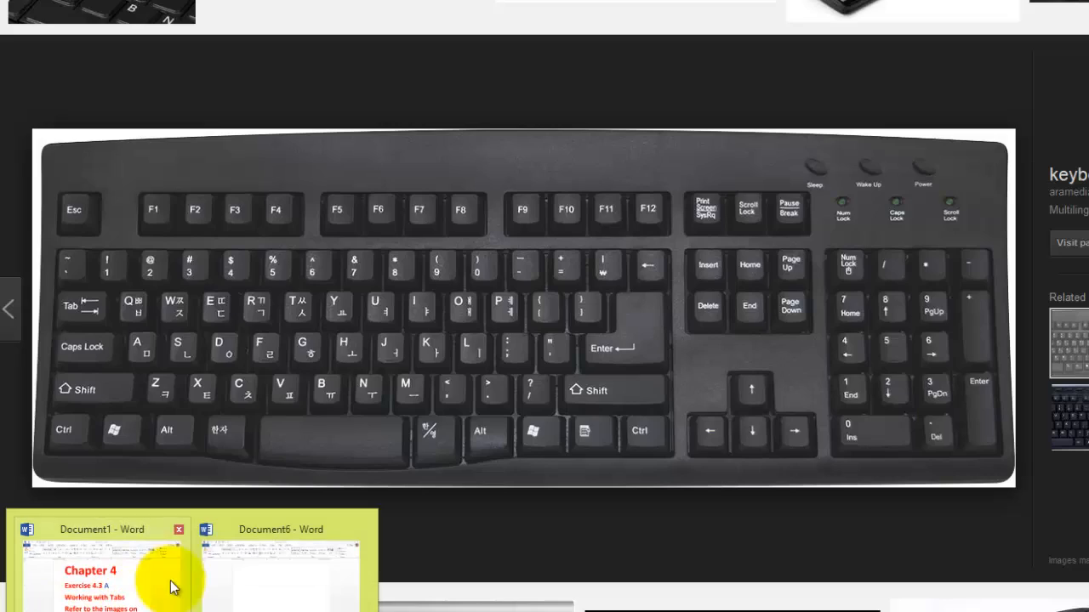
pyautogui.click(243, 585)
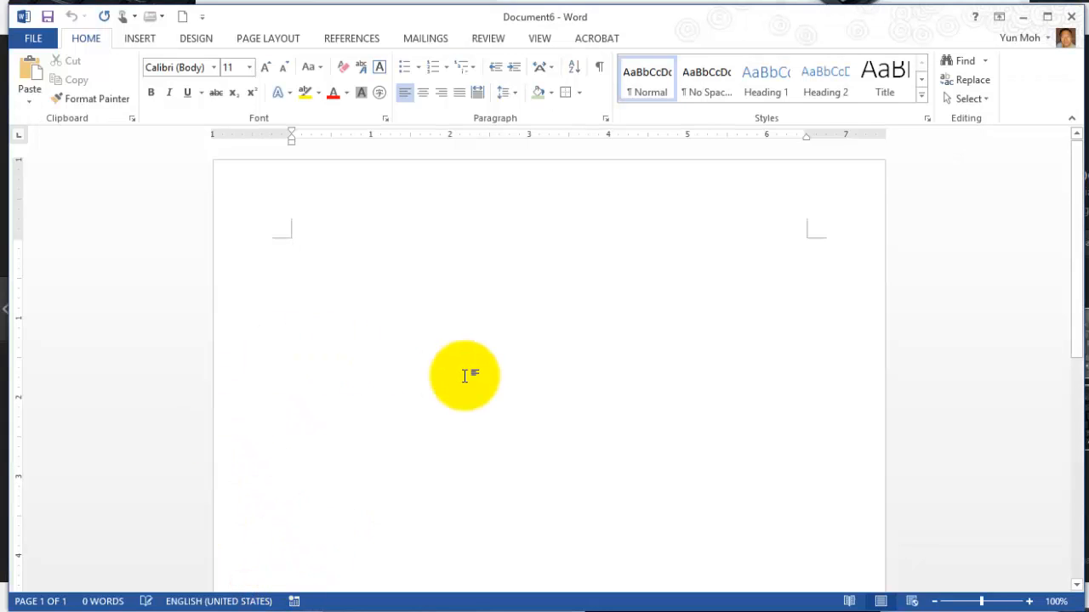
pyautogui.write('TRAINING')
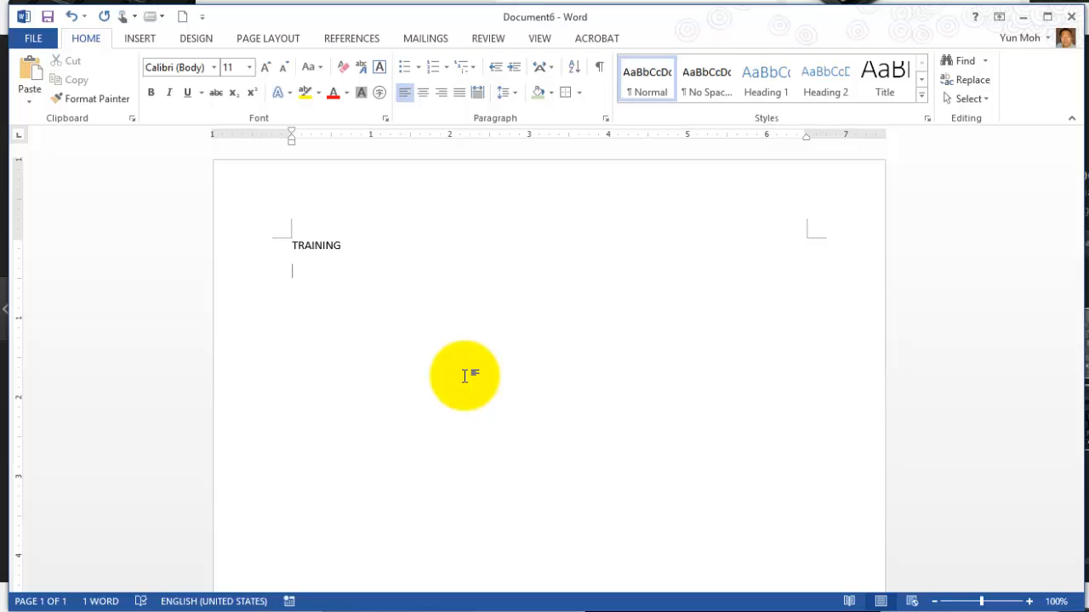
# Center the TRAINING heading and make it bold.
pyautogui.click(359, 243)
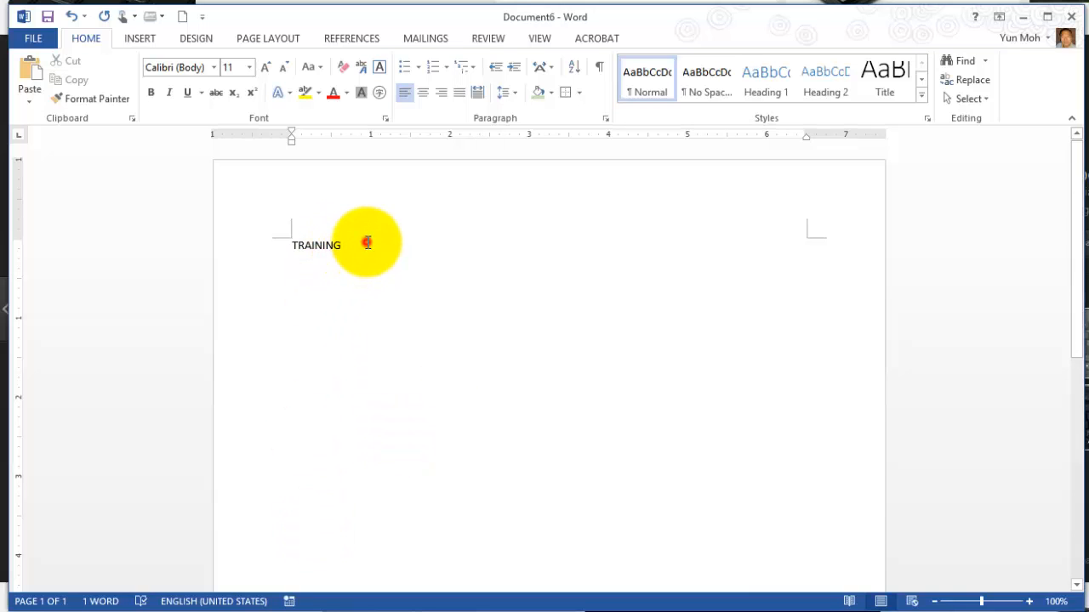
pyautogui.click(424, 96)
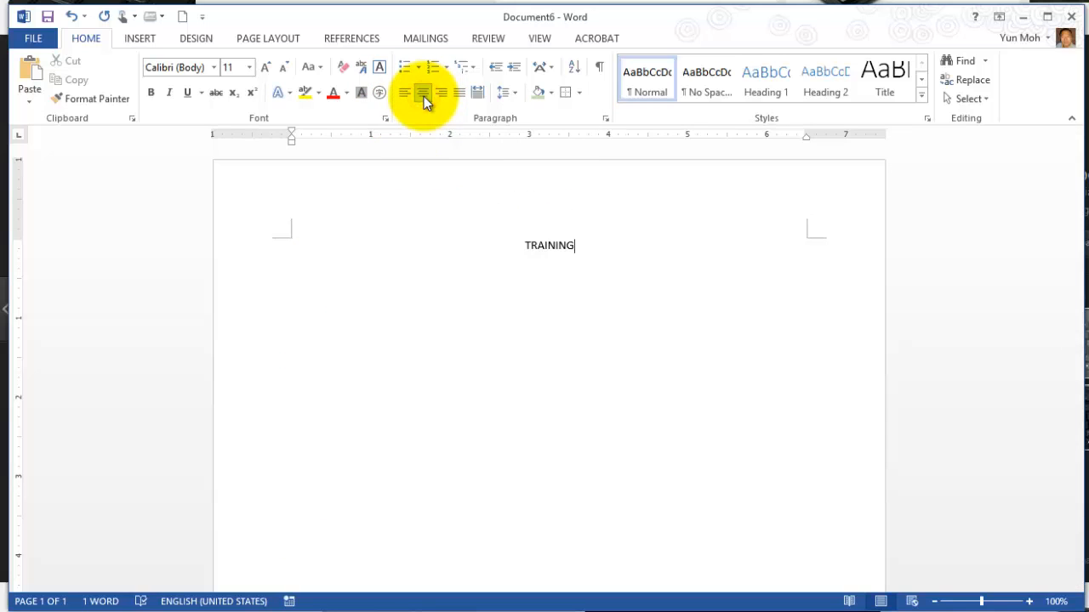
pyautogui.moveTo(585, 246); pyautogui.dragTo(514, 251)
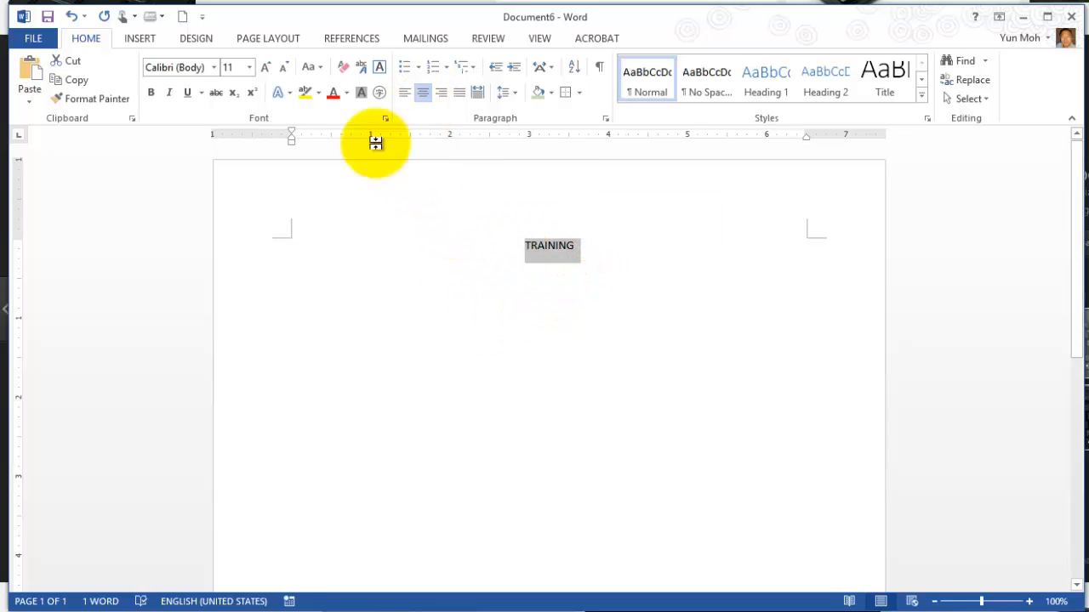
pyautogui.click(151, 93)
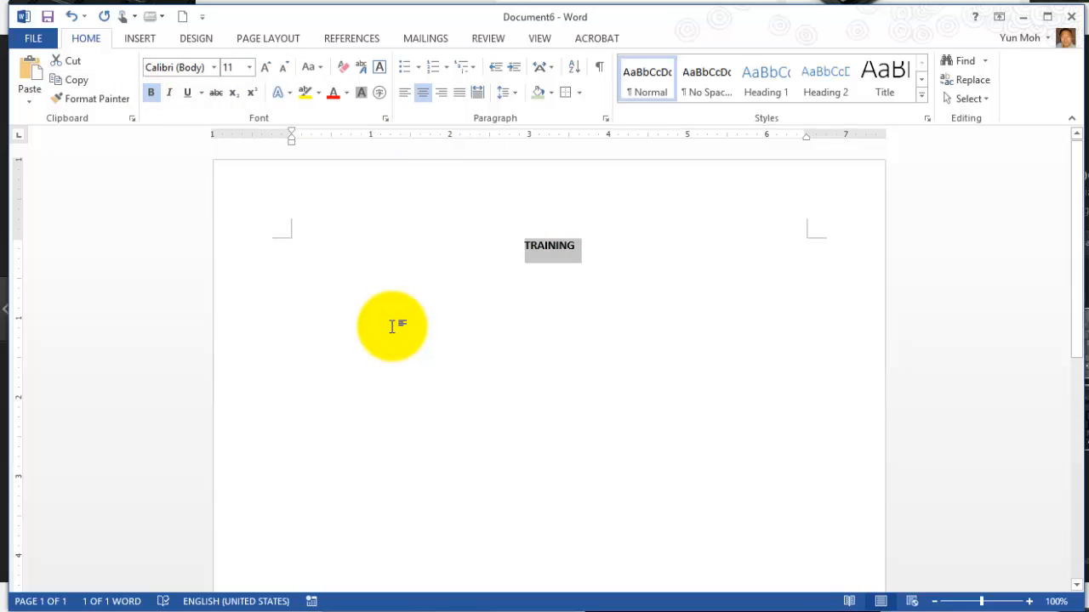
# Remove the empty paragraph below the TRAINING heading.
pyautogui.click(410, 282)
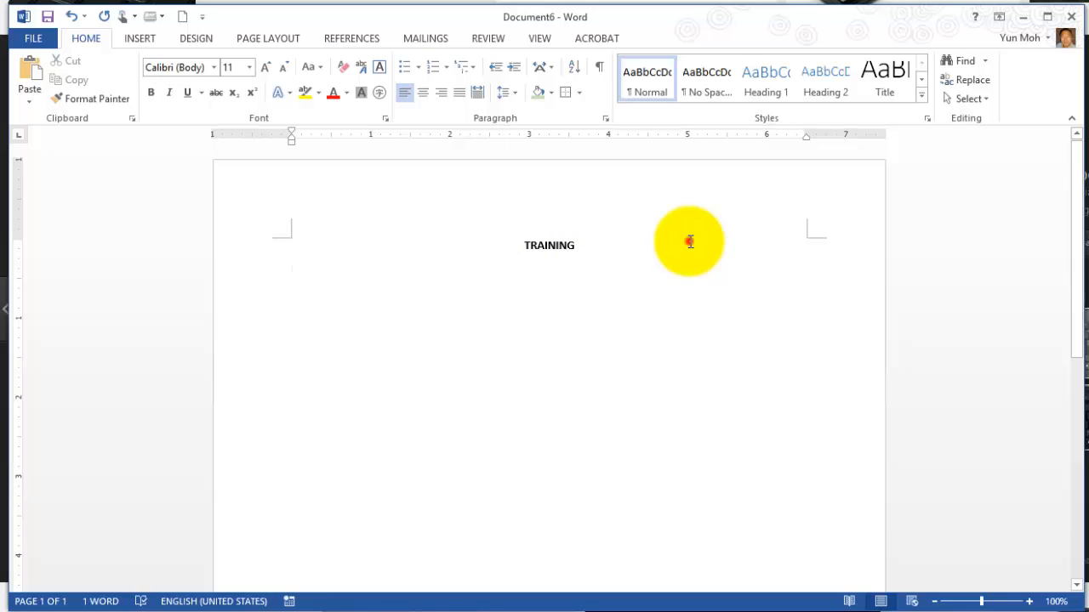
pyautogui.click(689, 242)
pyautogui.click(400, 293)
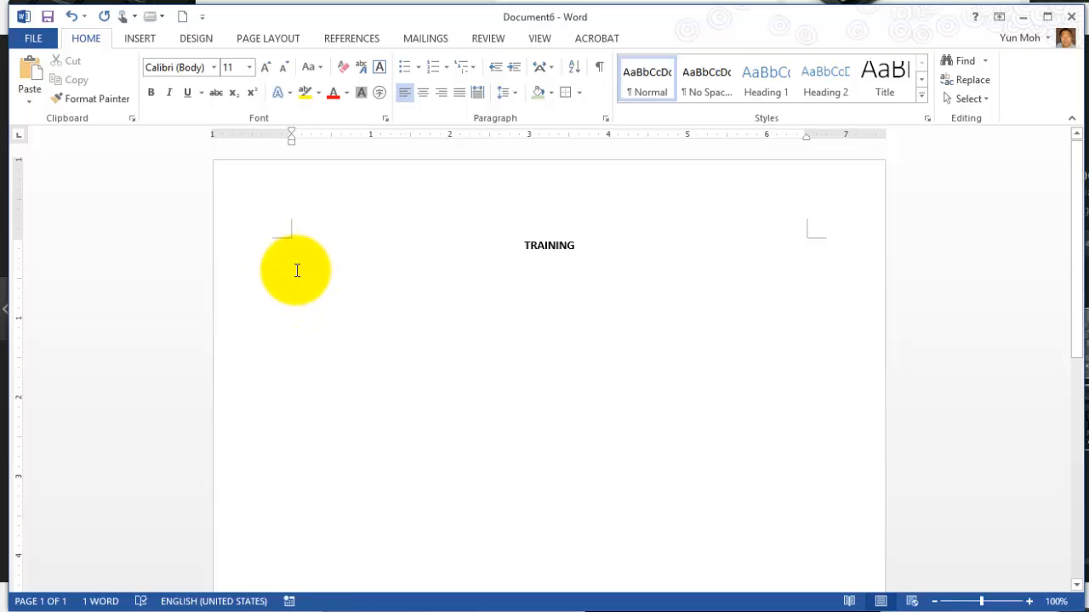
pyautogui.press('BackSpace')
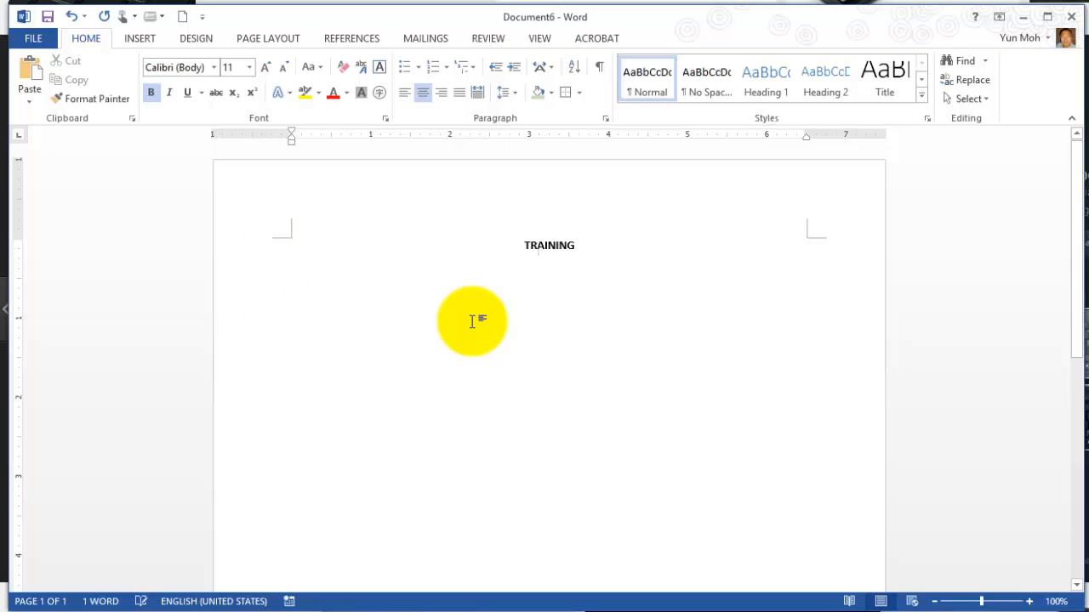
# Start a new paragraph below the TRAINING heading with bold turned off and left alignment.
pyautogui.click(655, 254)
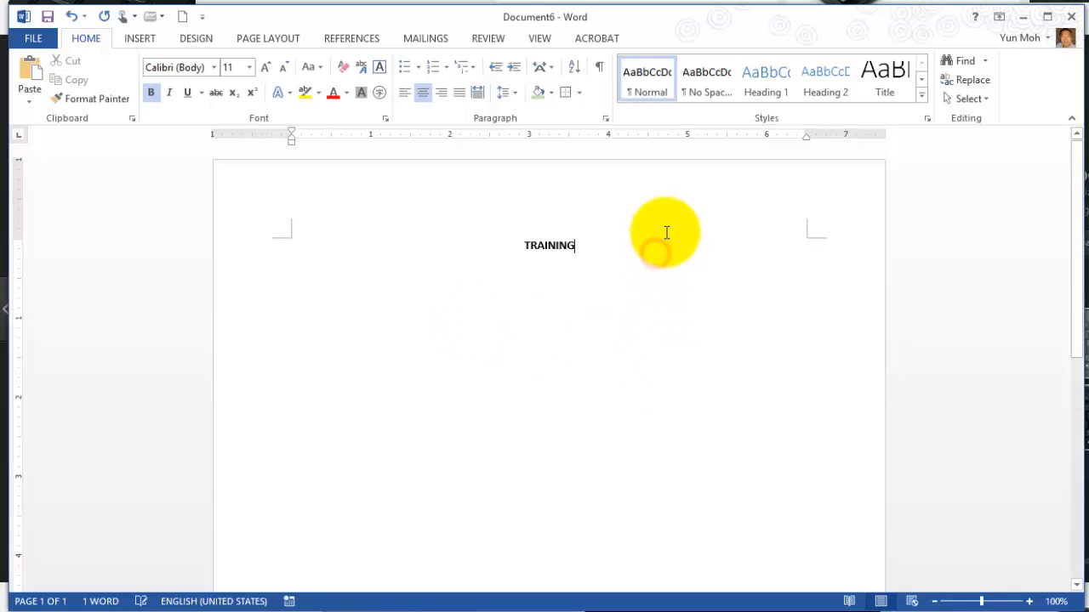
pyautogui.press('Return')
pyautogui.click(150, 93)
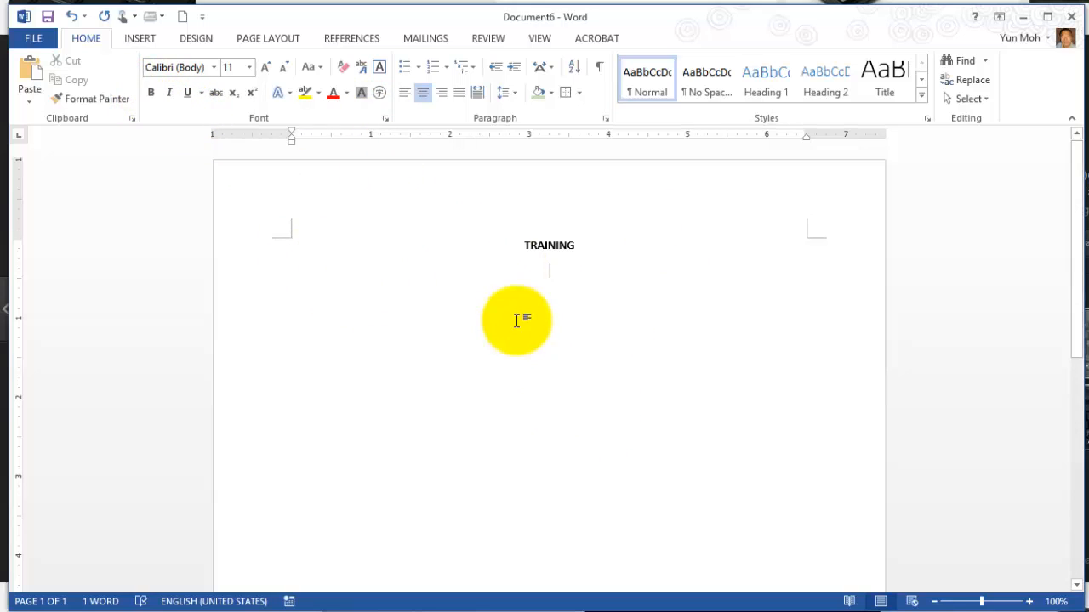
pyautogui.click(405, 92)
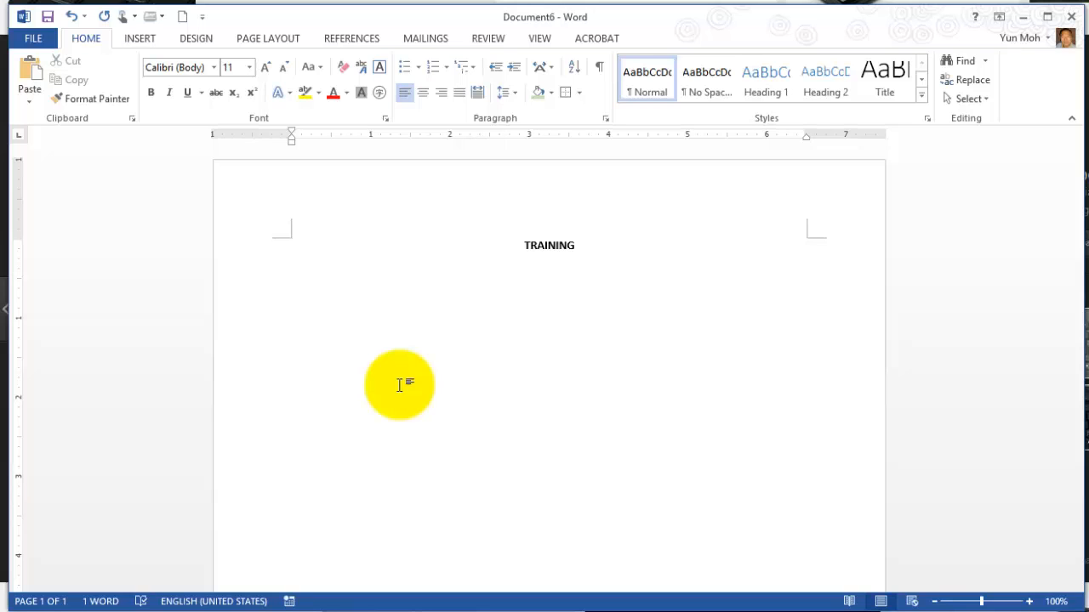
# Examine the ruler's tab types in turn: center, right, decimal, bar, first line indent and hanging indent.
pyautogui.click(18, 136)
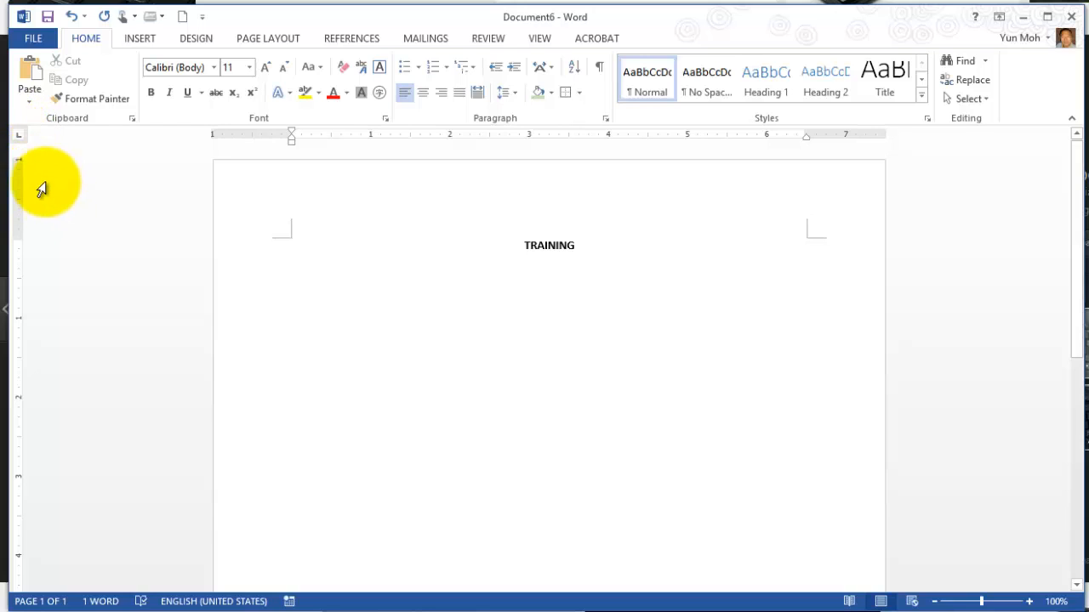
pyautogui.click(19, 136)
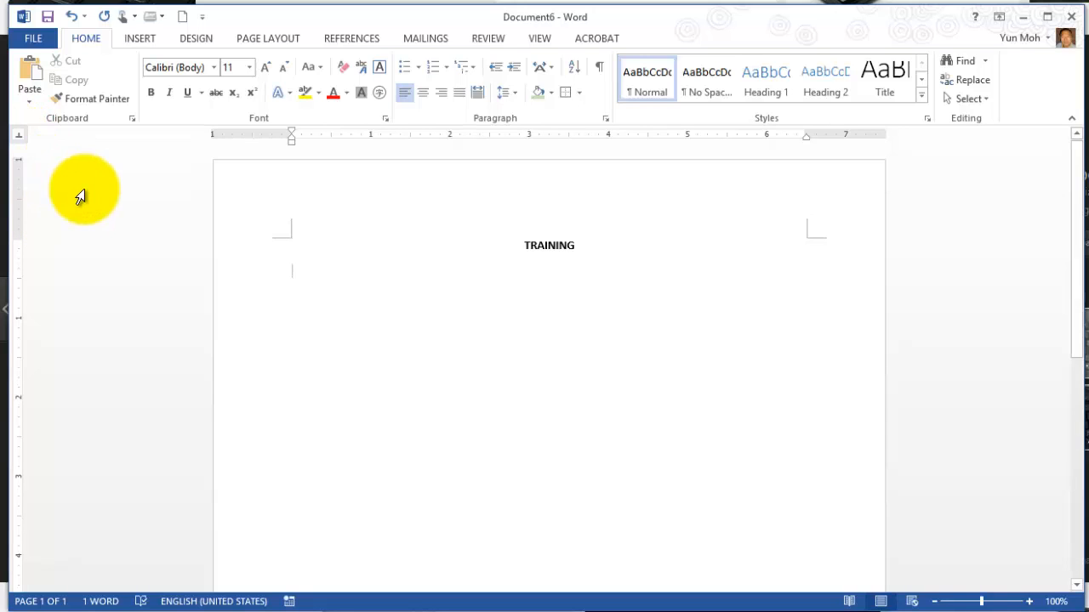
pyautogui.click(20, 137)
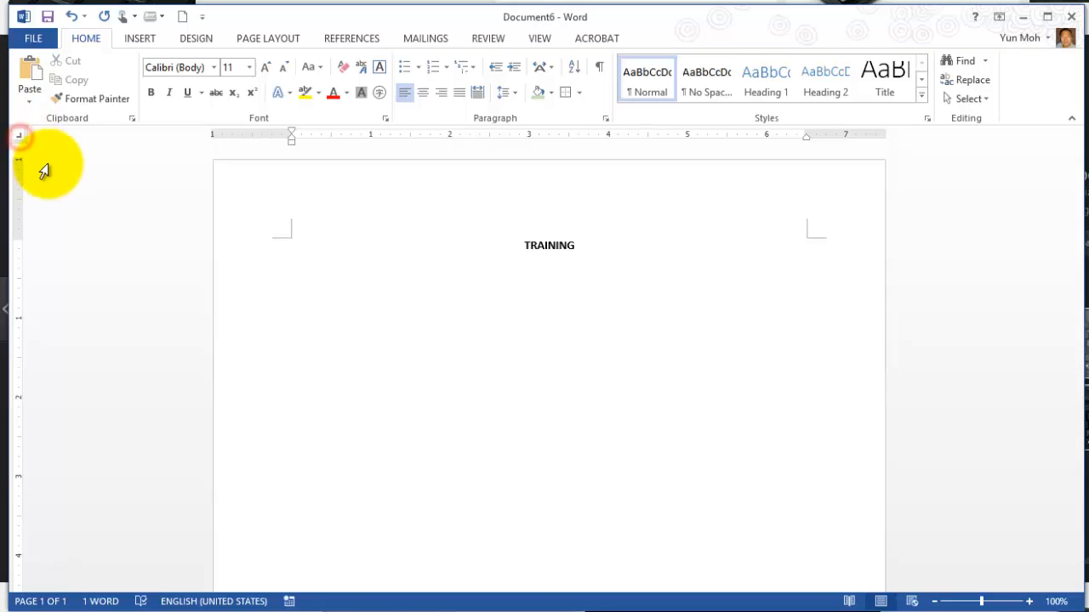
pyautogui.click(19, 138)
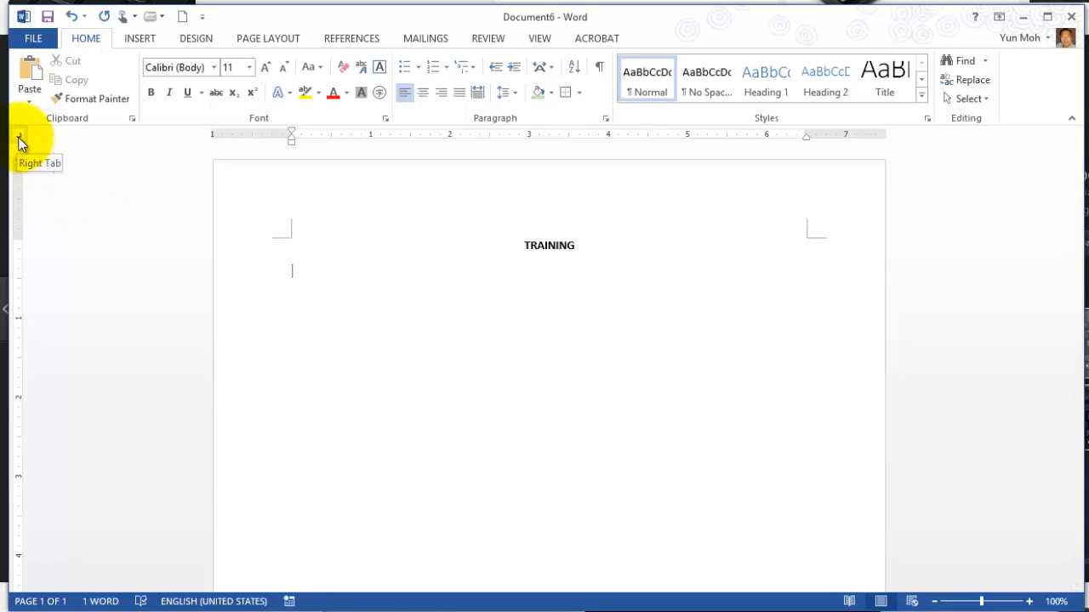
pyautogui.click(20, 138)
pyautogui.click(19, 137)
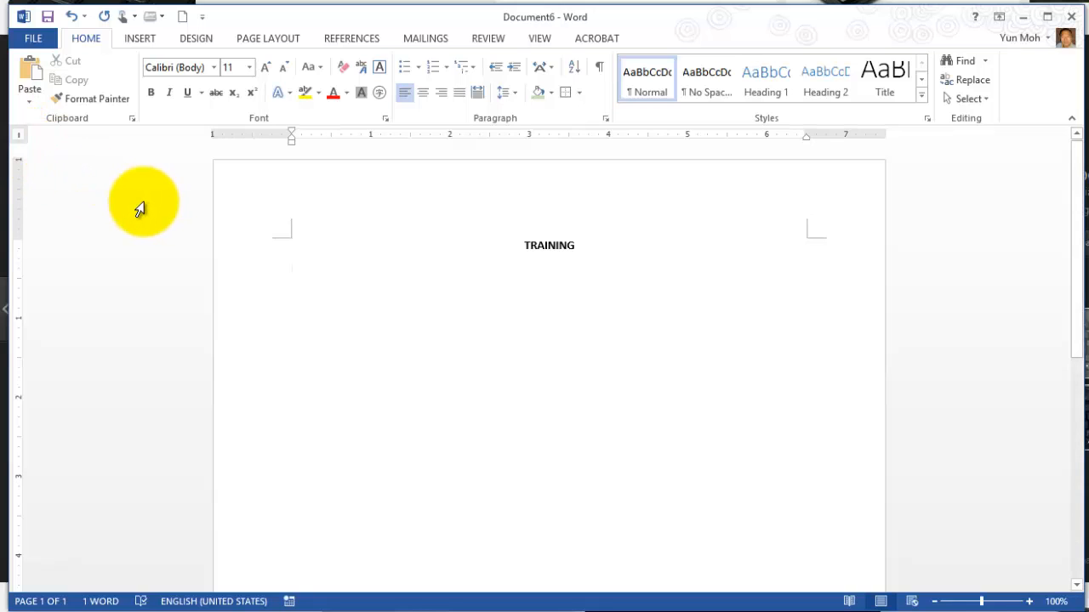
pyautogui.click(19, 138)
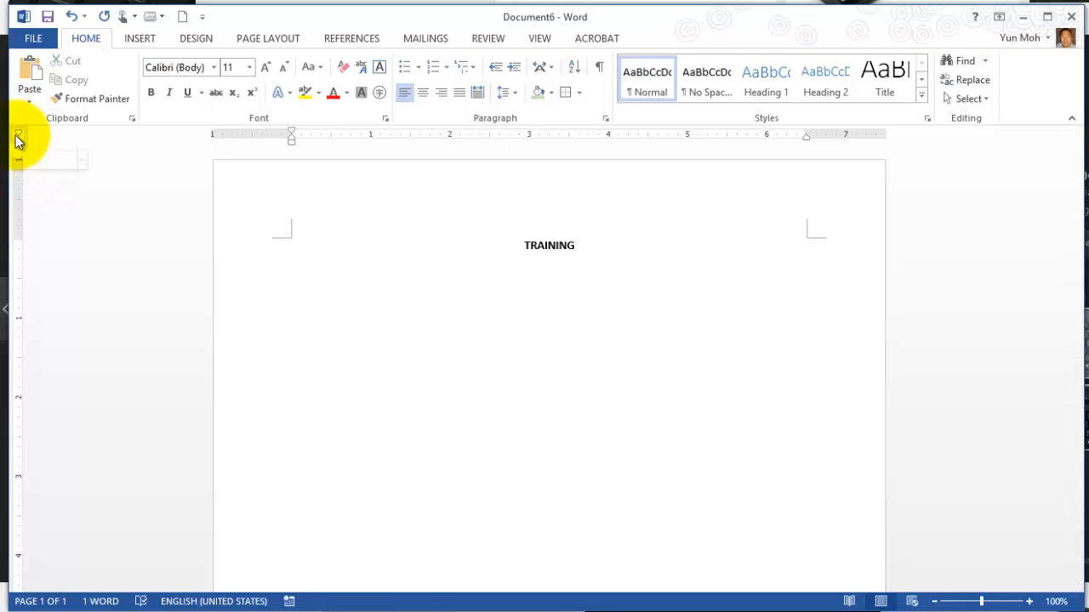
pyautogui.click(19, 138)
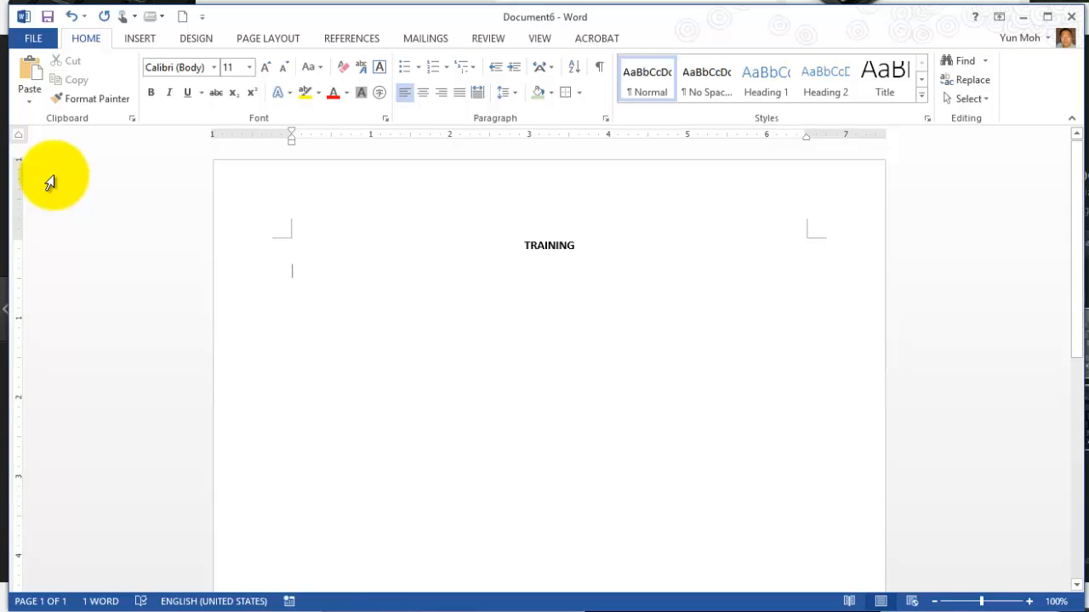
# Set a left tab stop at about 0.5 inch for the empty paragraph below the heading.
pyautogui.click(19, 135)
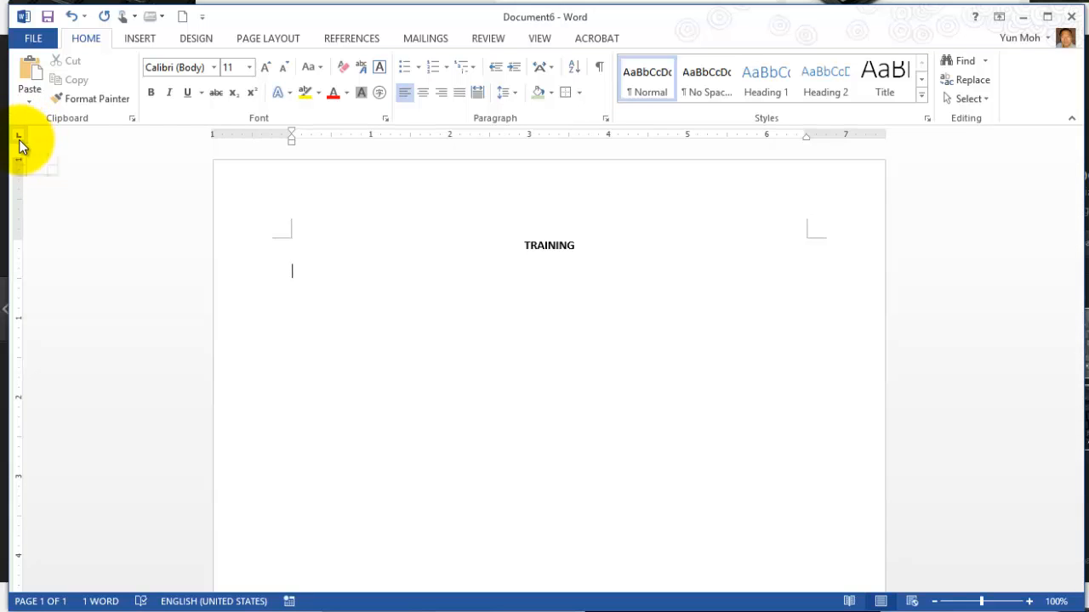
pyautogui.click(331, 136)
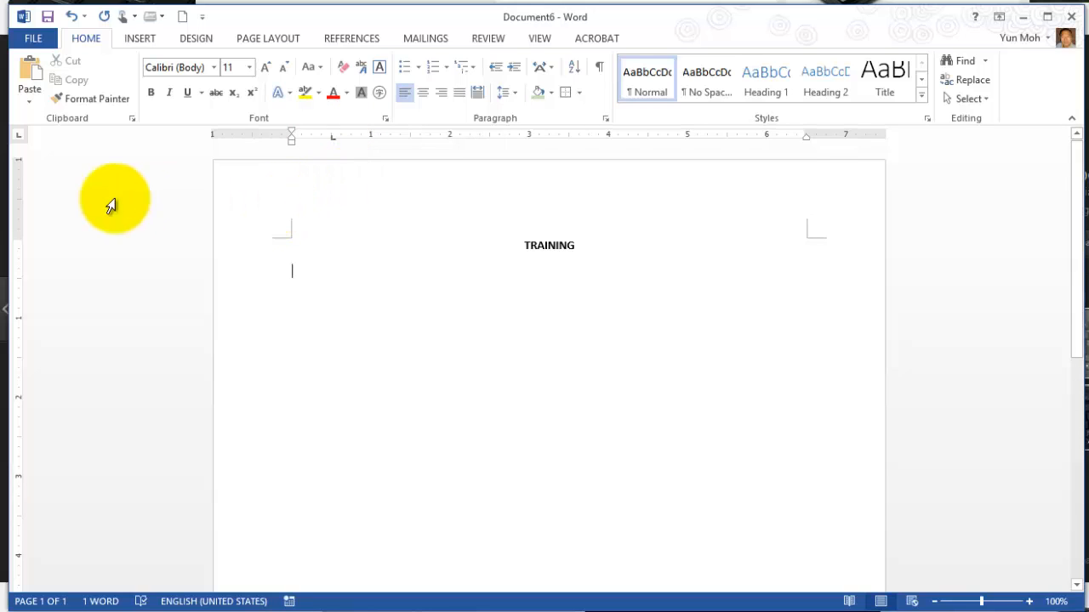
# Set a center tab stop at about 3.25 inches and a right tab stop at about 6 inches for the empty paragraph.
pyautogui.click(20, 138)
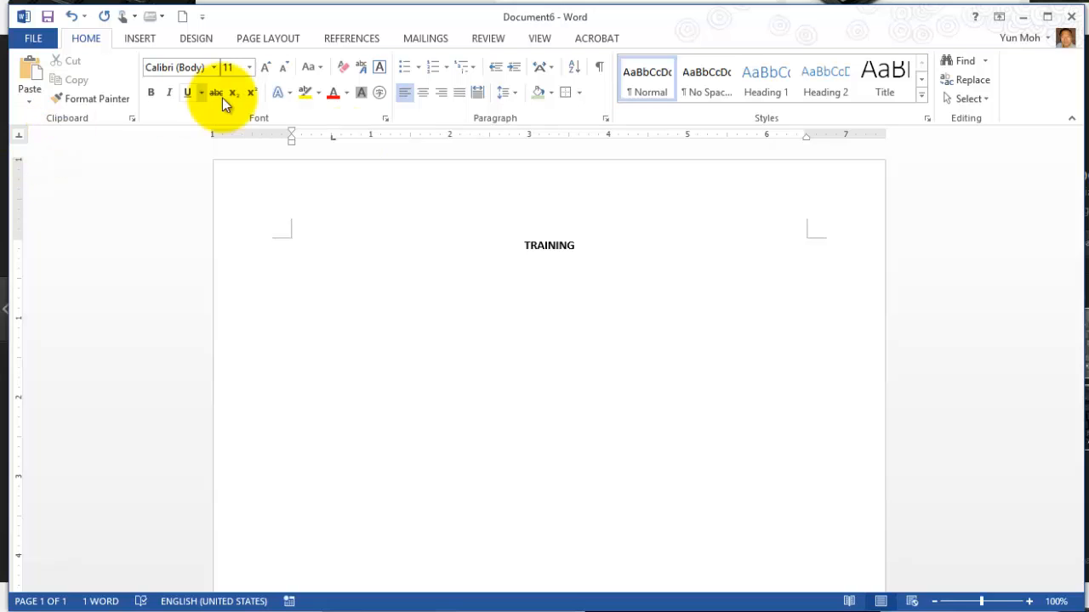
pyautogui.click(549, 134)
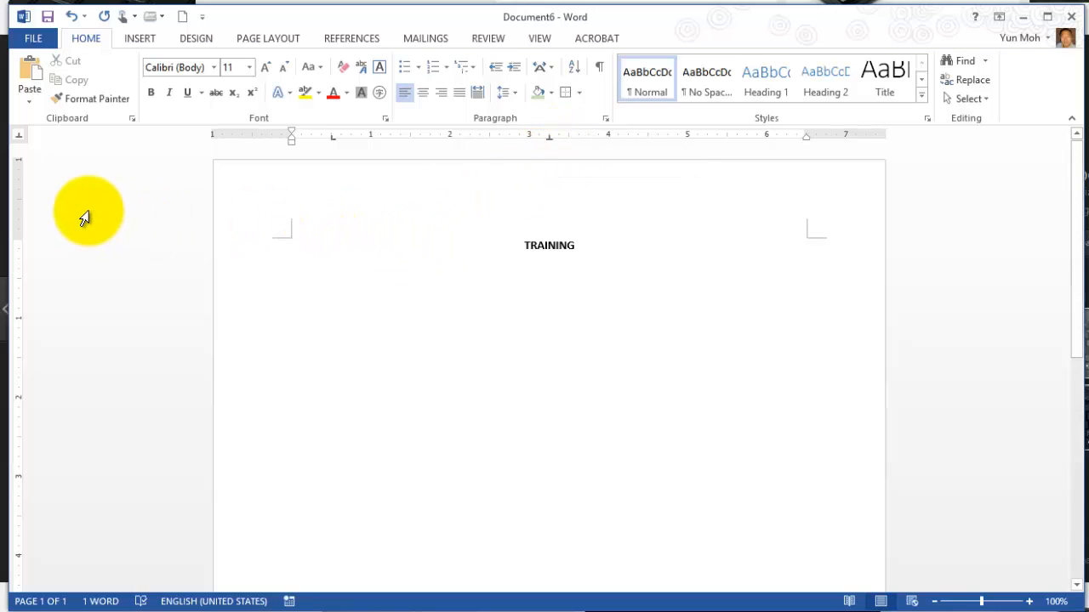
pyautogui.click(19, 135)
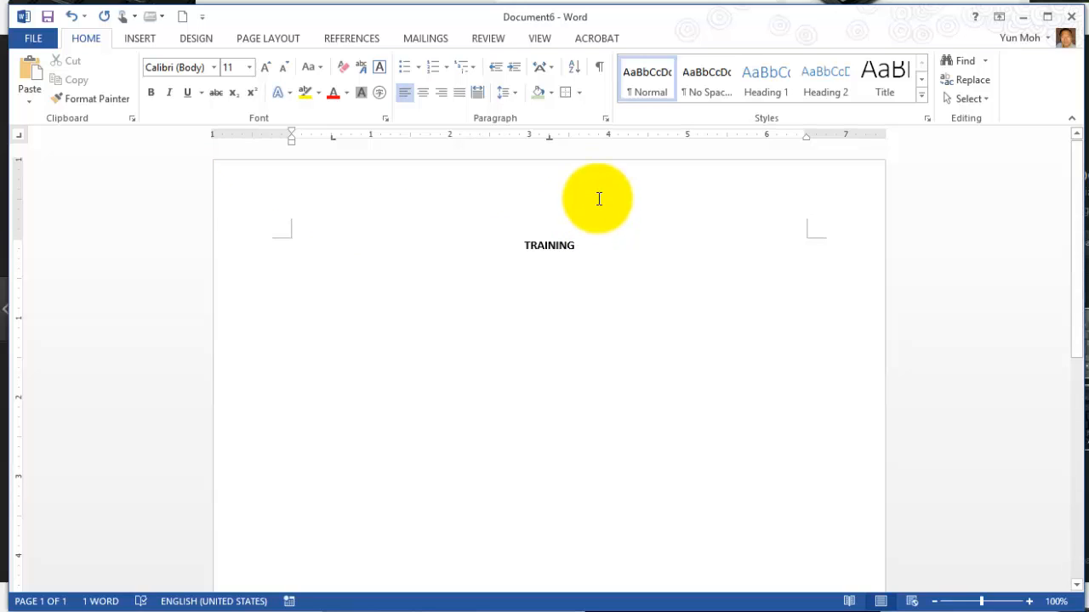
pyautogui.click(765, 135)
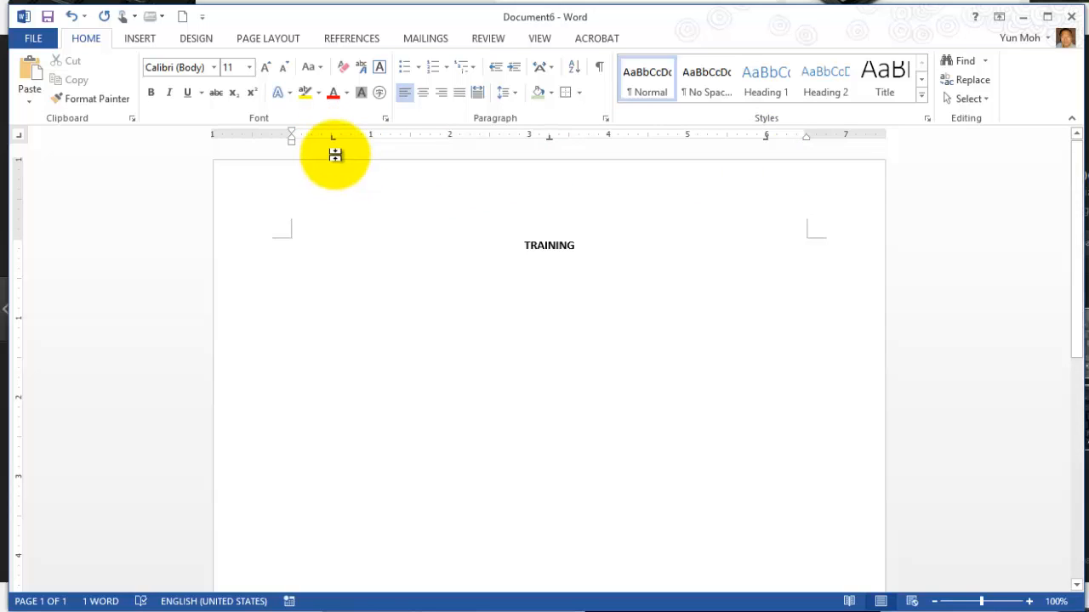
# Compare the ruler's tab stops for the TRAINING heading with those for the empty paragraph below it.
pyautogui.click(336, 182)
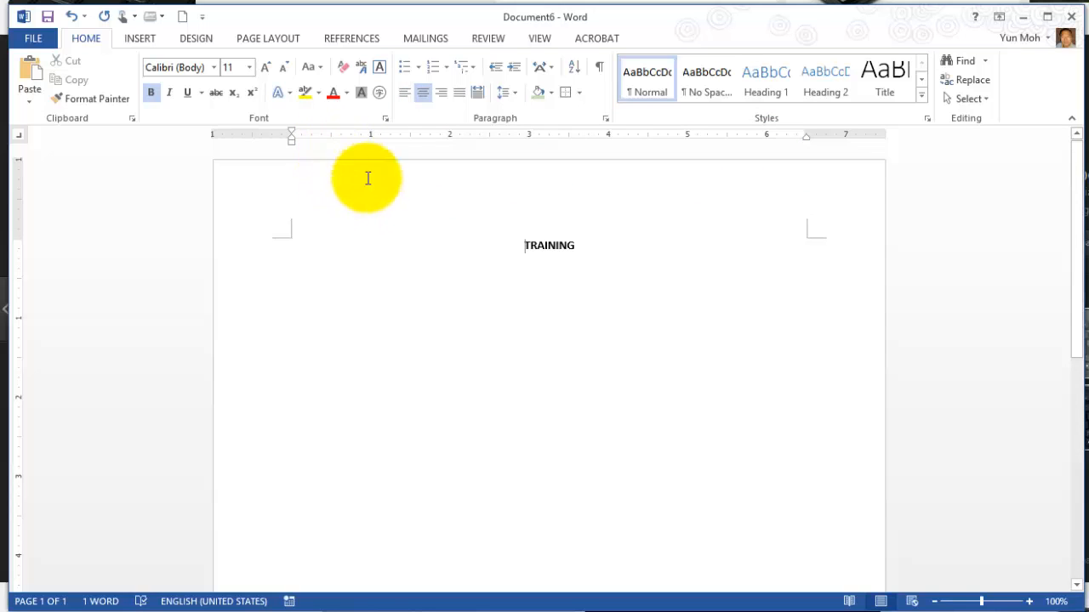
pyautogui.click(340, 278)
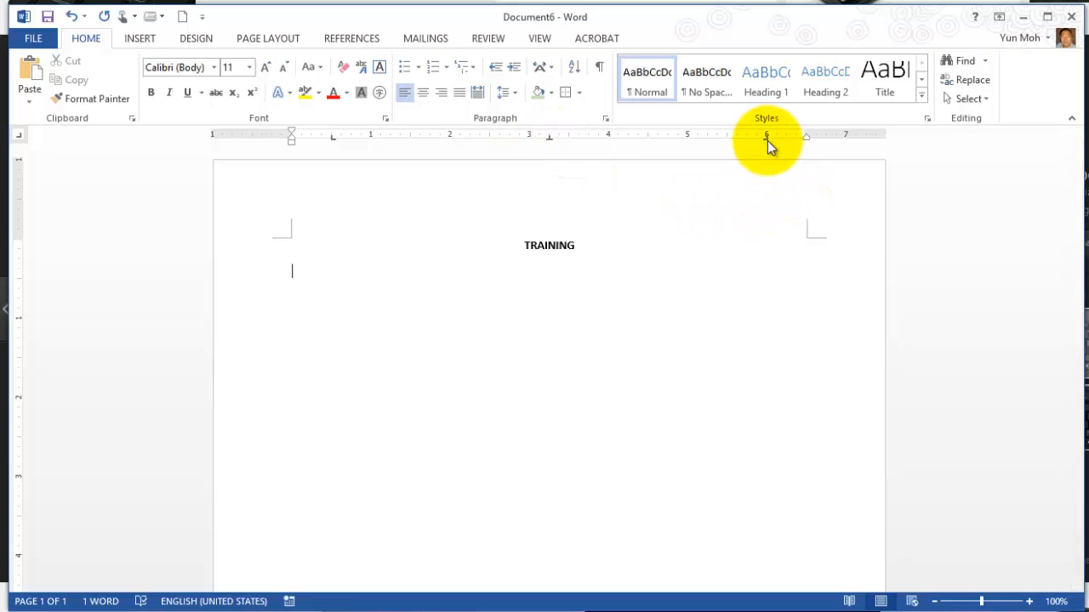
pyautogui.click(393, 237)
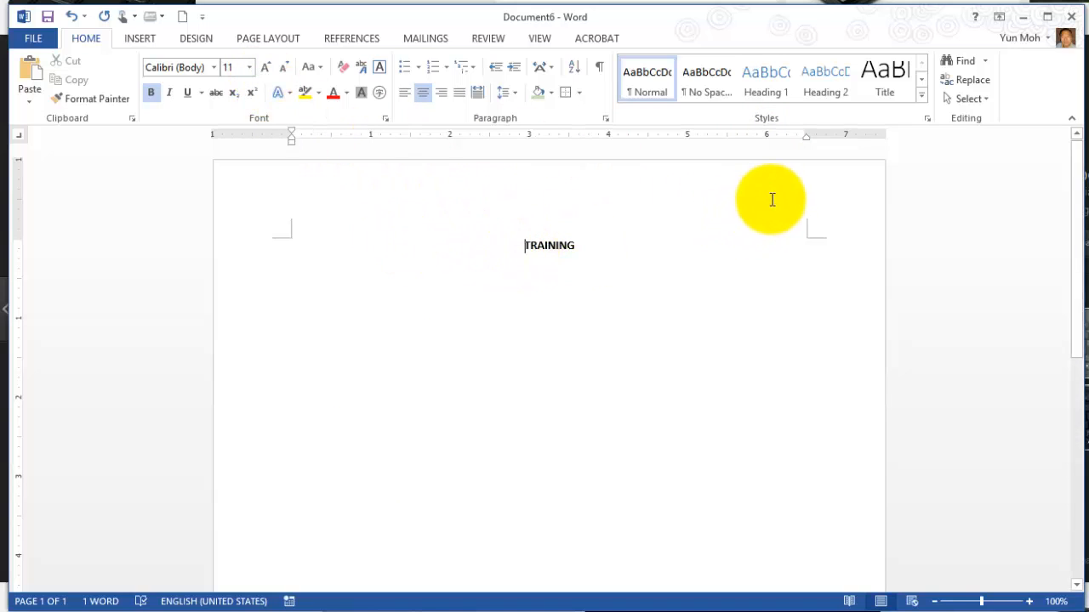
pyautogui.doubleClick(384, 269)
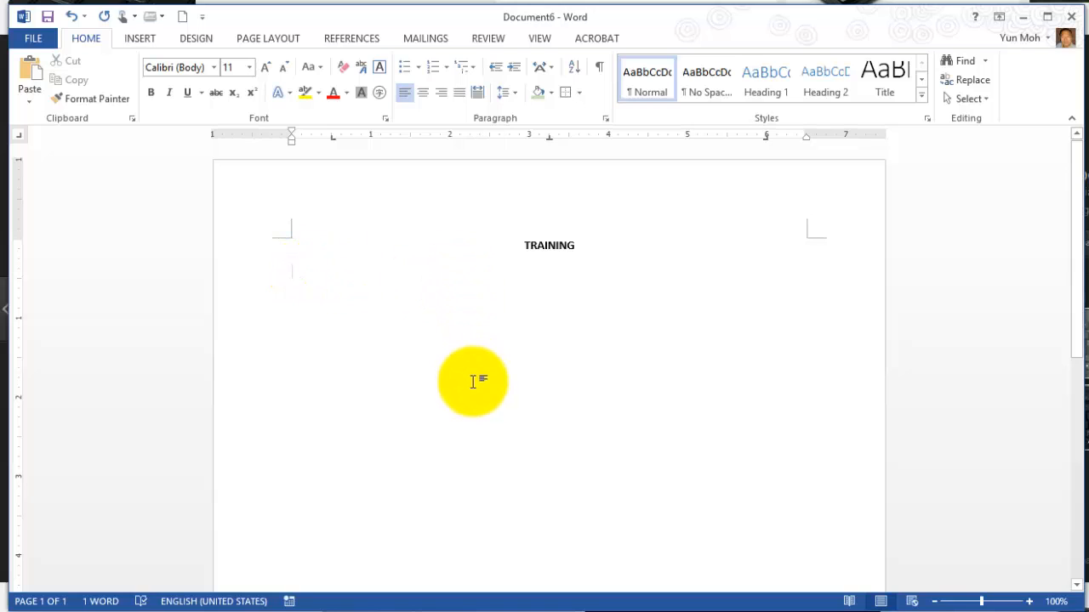
pyautogui.click(433, 244)
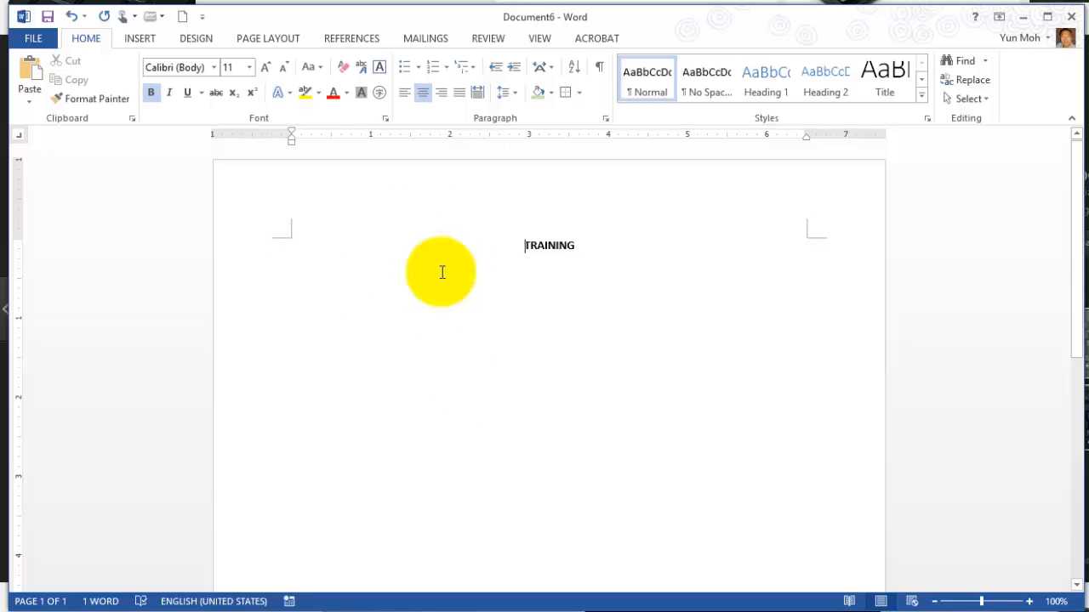
pyautogui.click(389, 280)
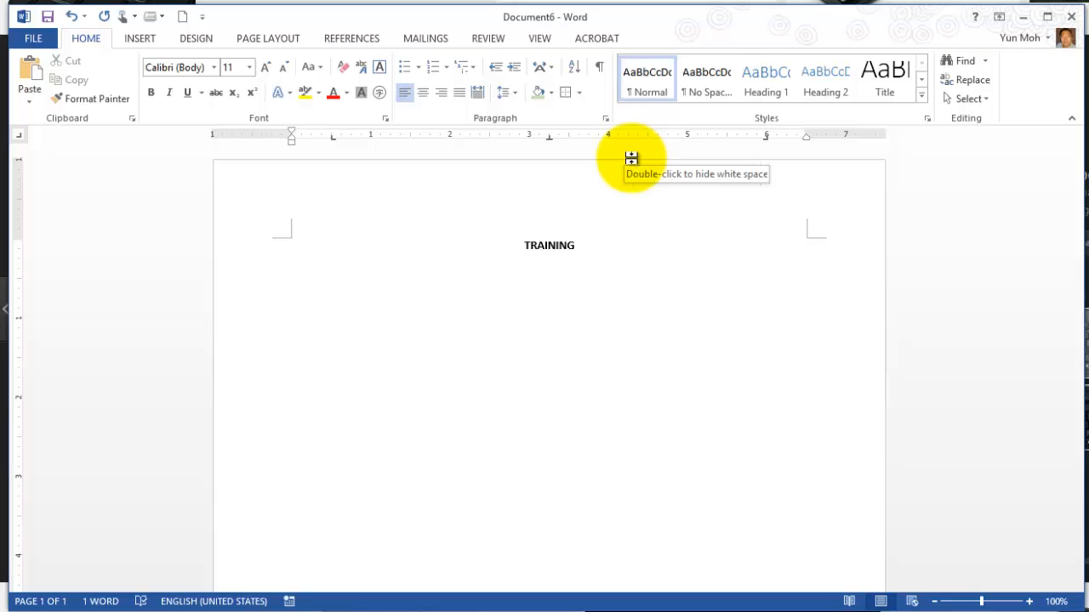
# Enter the column headings Title at the left tab stop and Date at the center tab stop below TRAINING.
pyautogui.write('t')
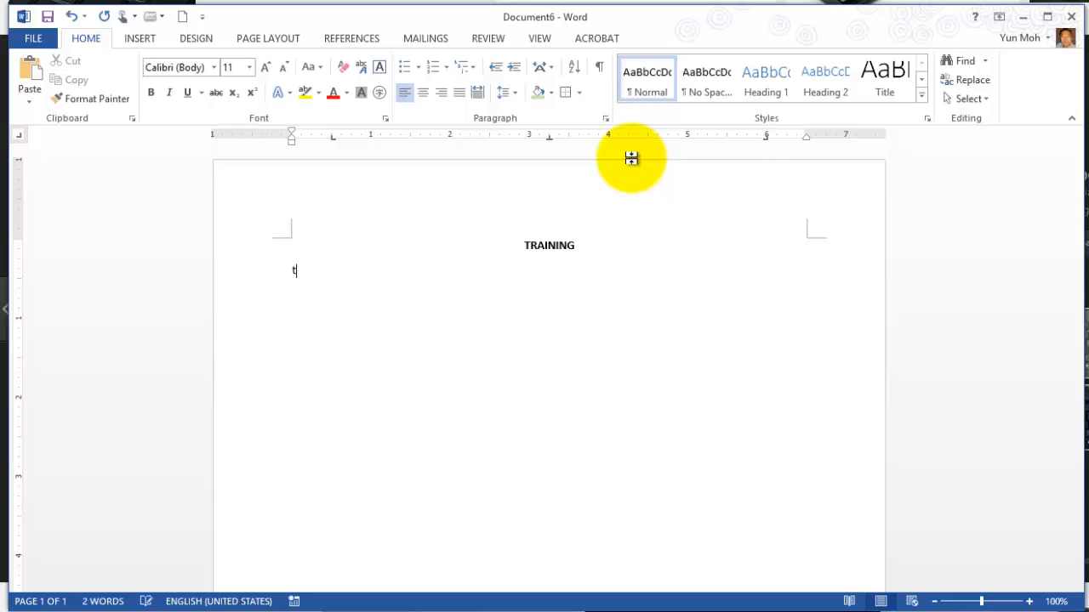
pyautogui.press('BackSpace')
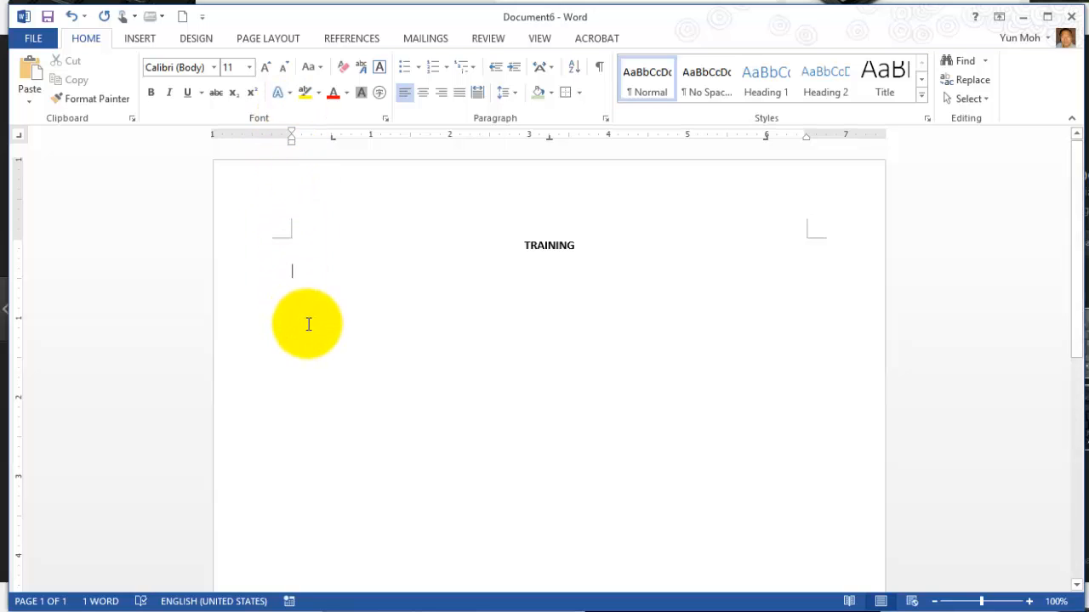
pyautogui.press('Tab')
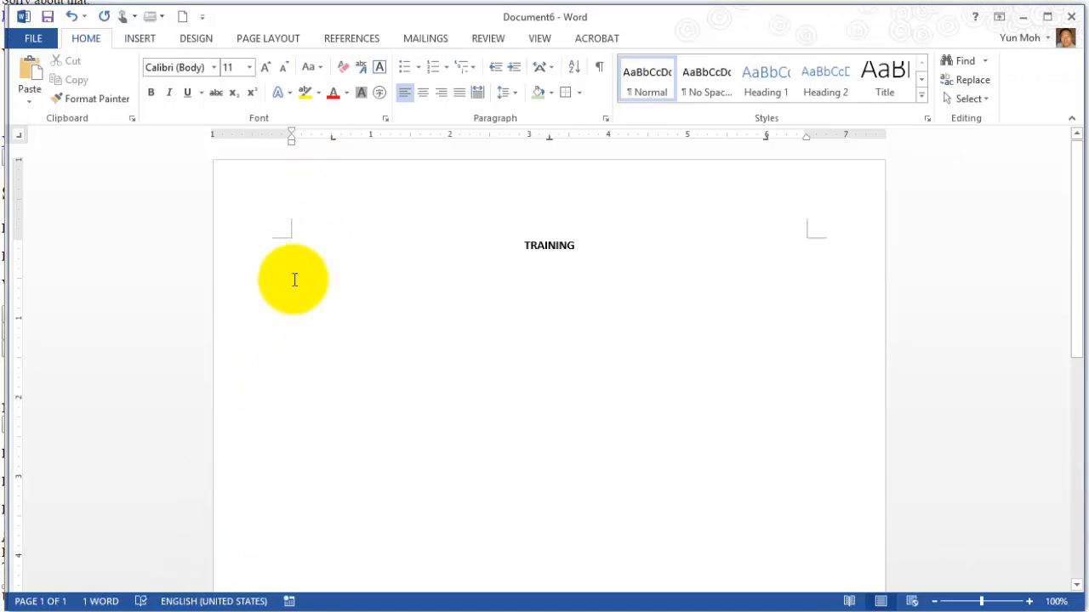
pyautogui.press('Tab')
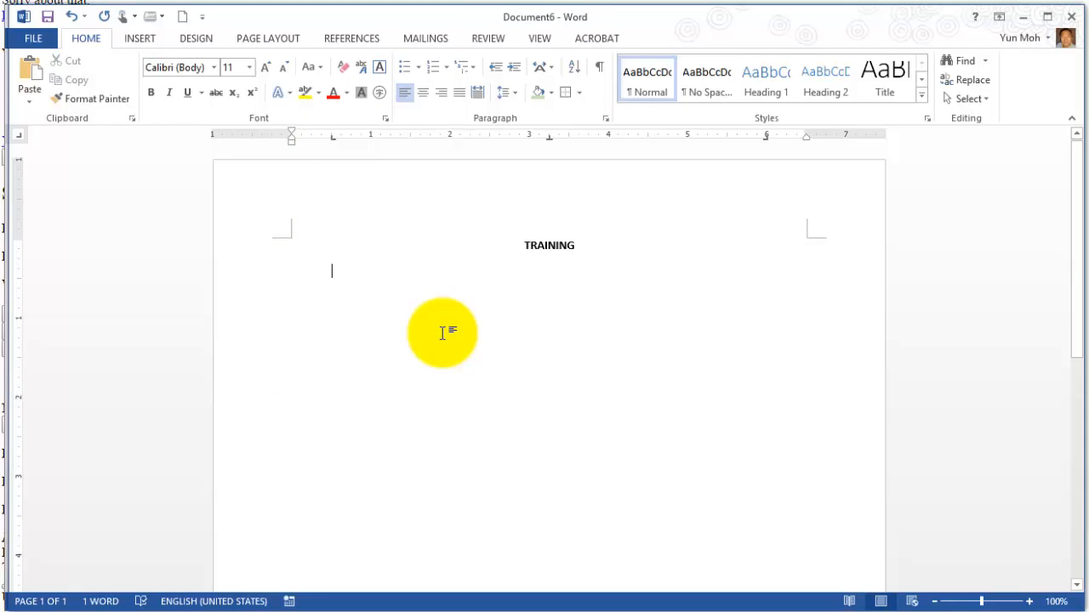
pyautogui.write('Title')
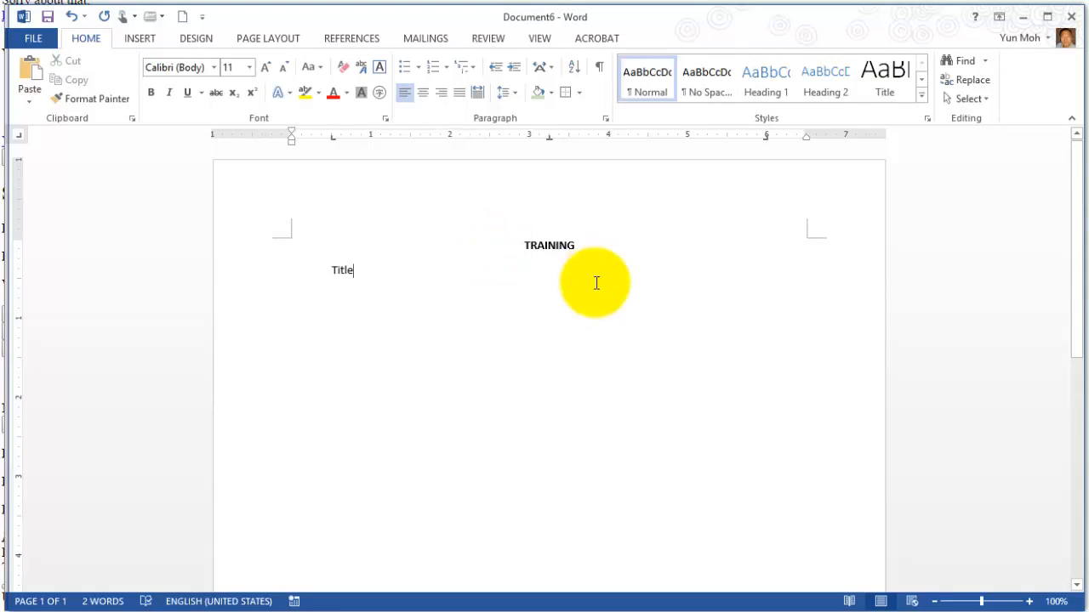
pyautogui.press('Tab')
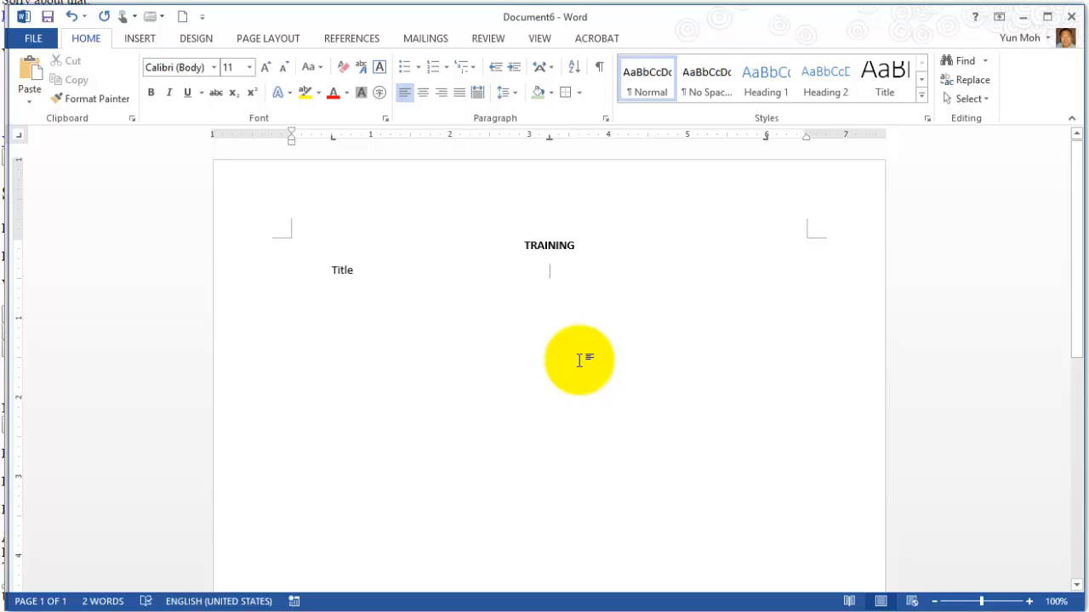
pyautogui.write('Date')
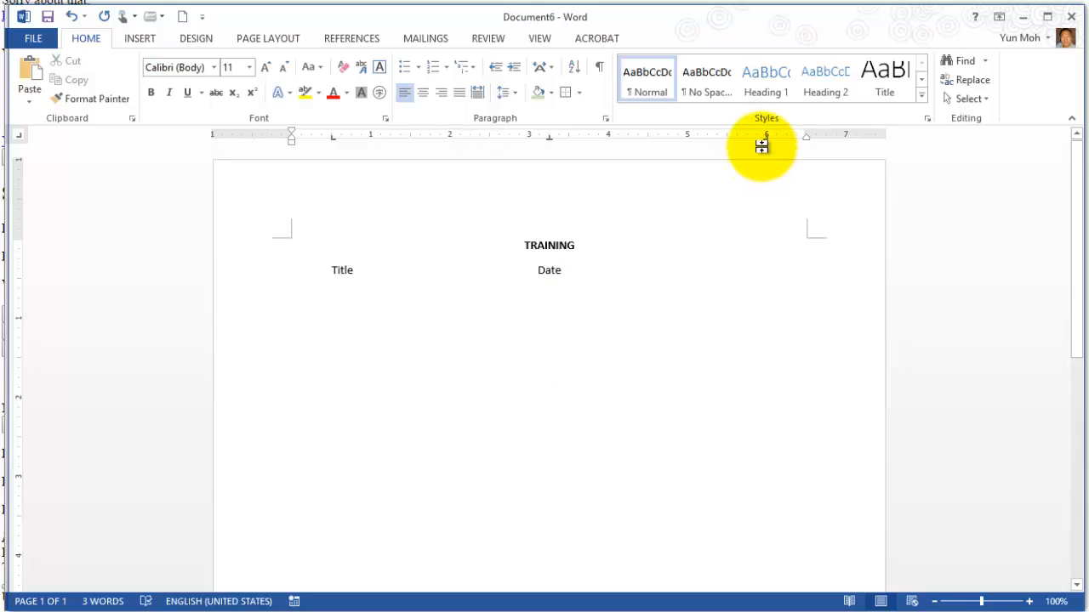
# Enter the column heading Time at the right tab stop of the same line.
pyautogui.press('Tab')
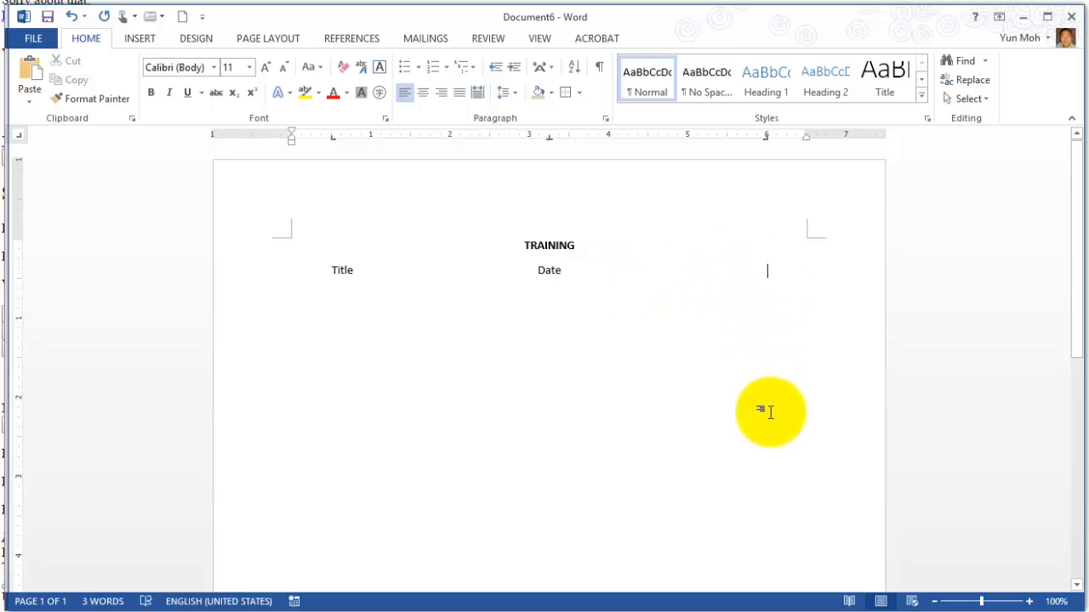
pyautogui.write('imes')
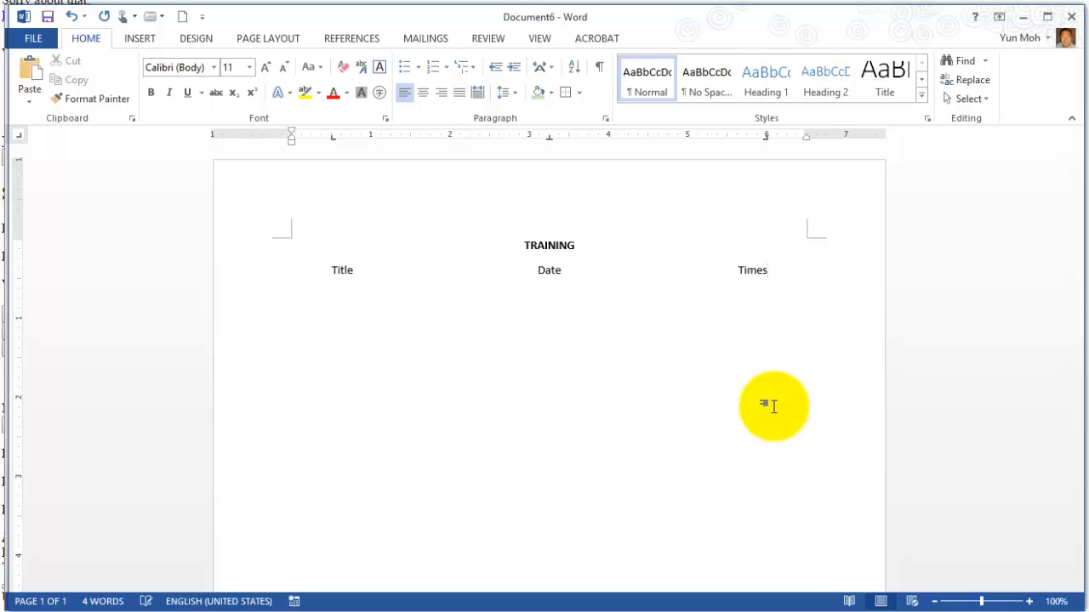
pyautogui.press('BackSpace')
pyautogui.press('BackSpace')
pyautogui.press('BackSpace')
pyautogui.press('BackSpace')
pyautogui.press('BackSpace')
pyautogui.write('Time')
pyautogui.doubleClick(755, 270)
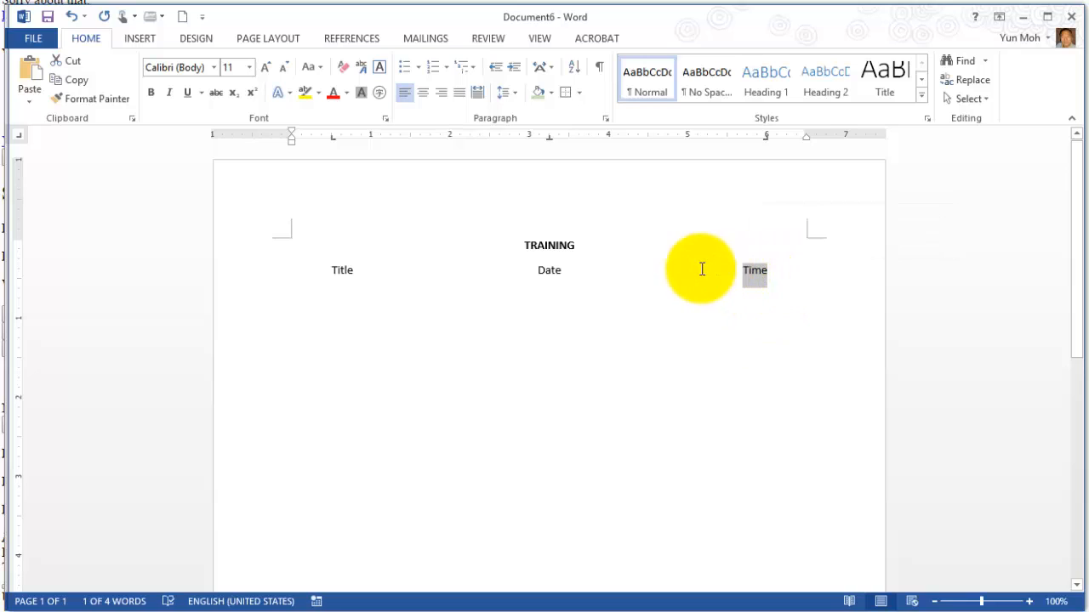
pyautogui.click(784, 272)
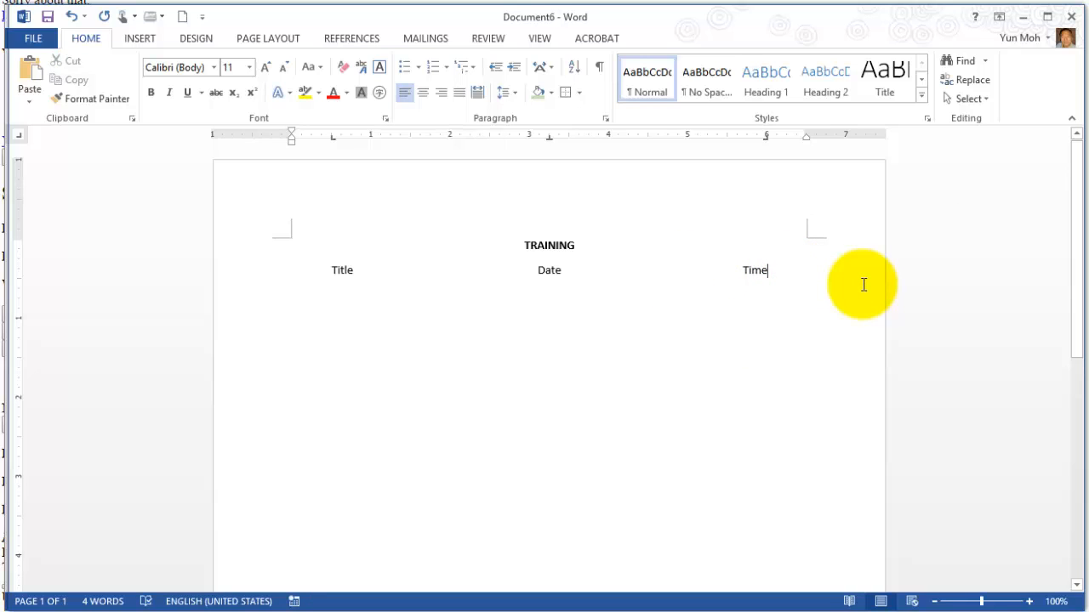
# Add a tabbed row below the column headings with Producing Documents, March 4 and 10:00 a.m. to 3:30 p.m.
pyautogui.press('Return')
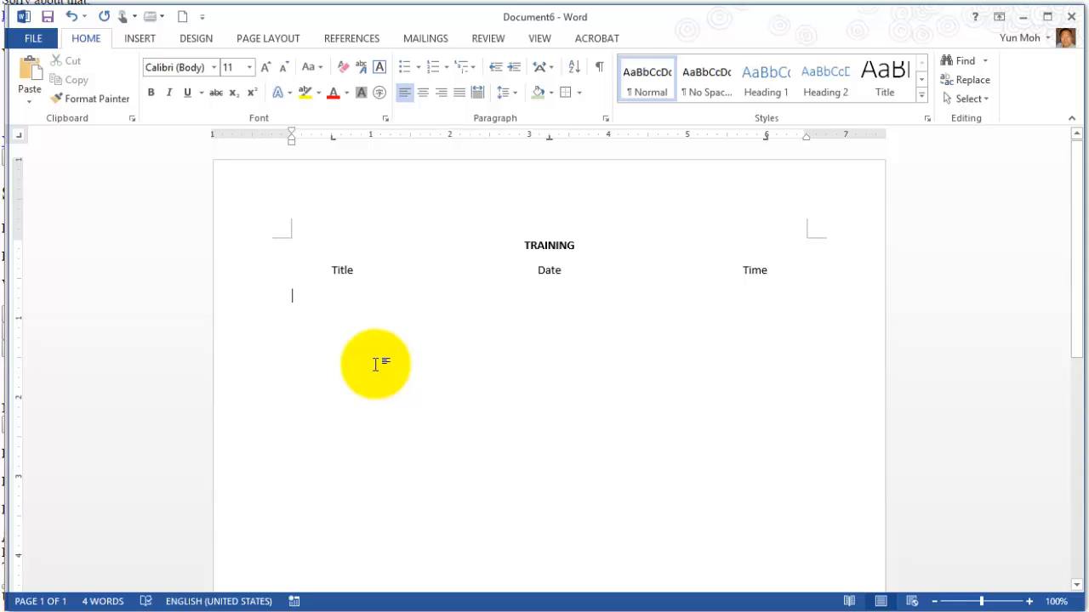
pyautogui.press('Tab')
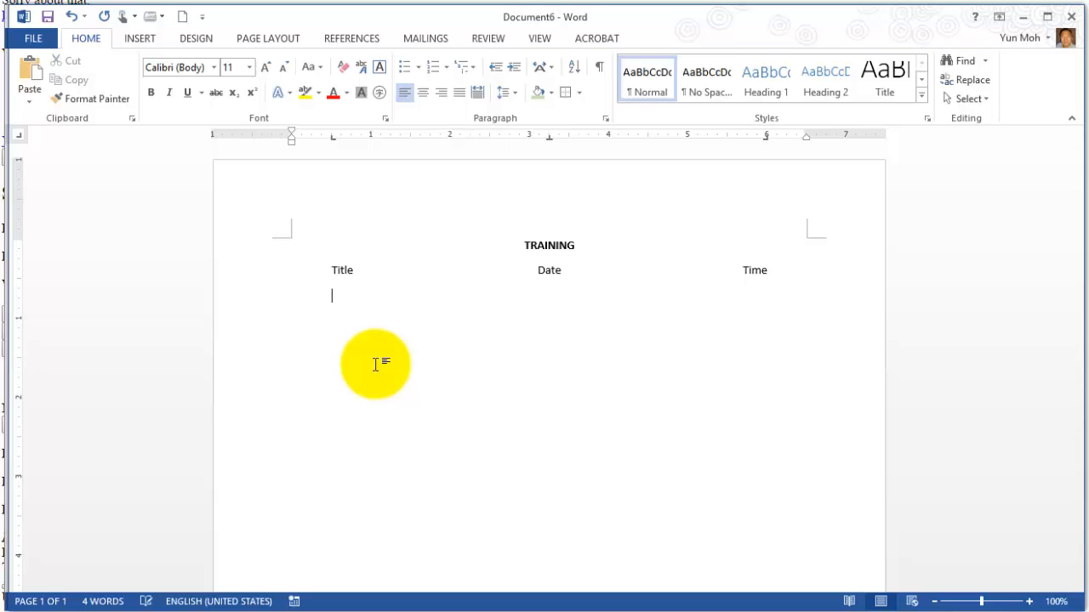
pyautogui.write('Producing Documents')
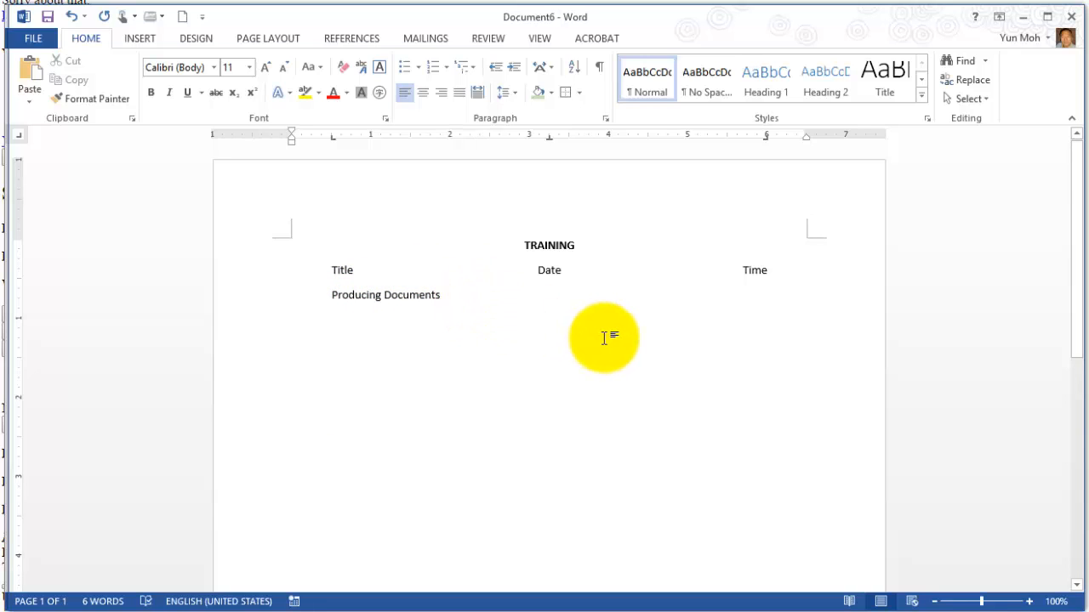
pyautogui.press('Tab')
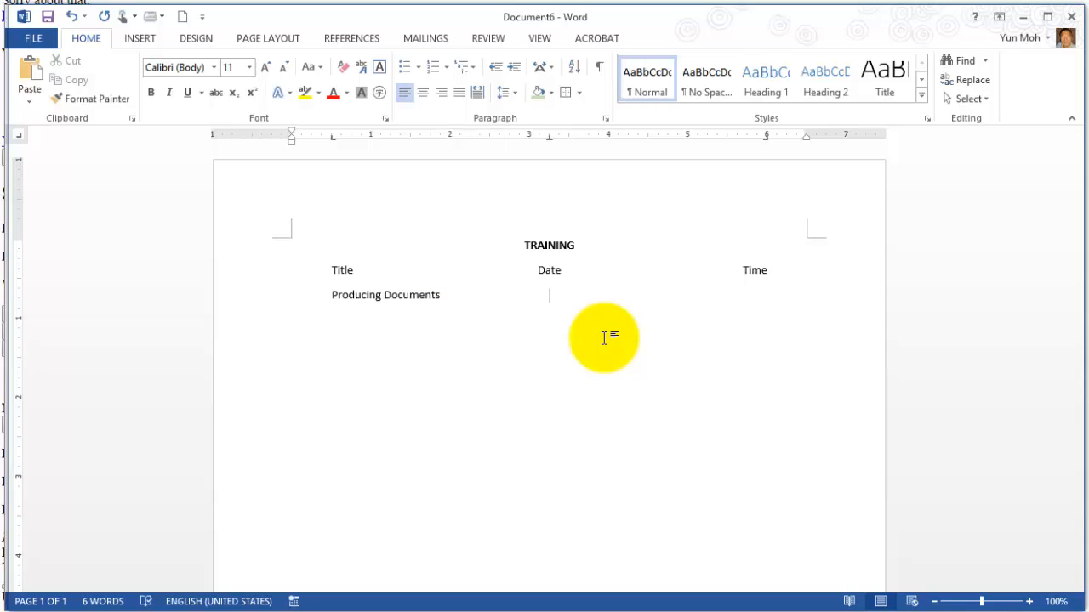
pyautogui.write('March 4')
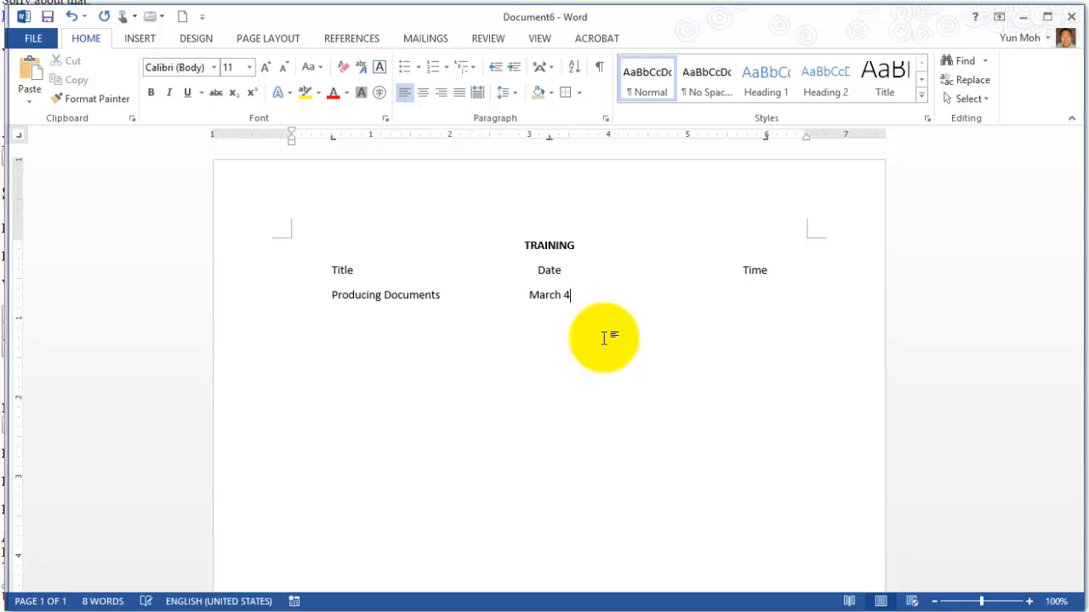
pyautogui.click(529, 295)
pyautogui.click(576, 295)
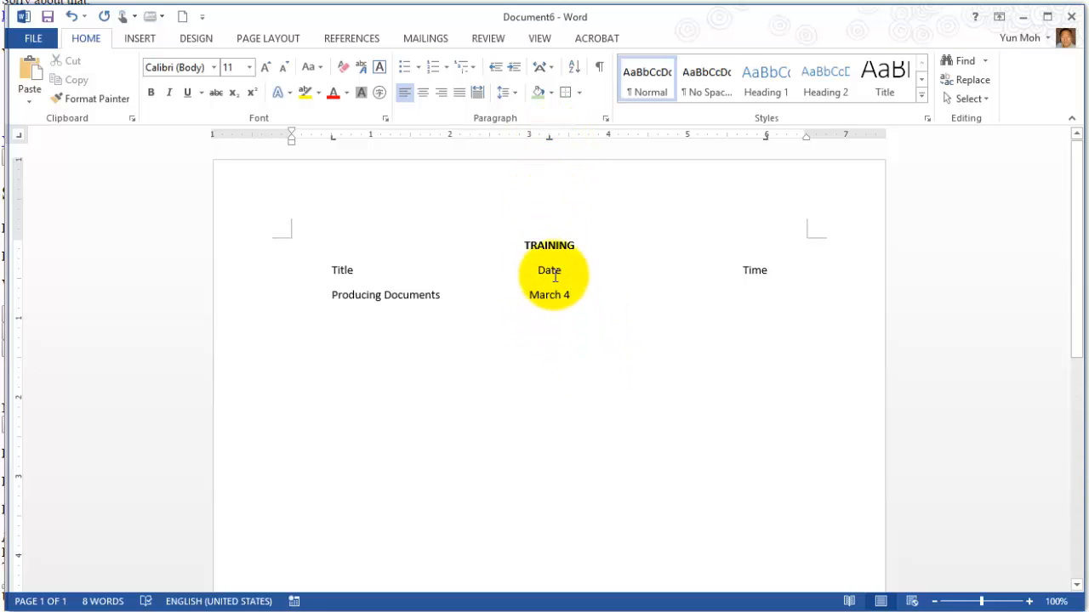
pyautogui.press('Tab')
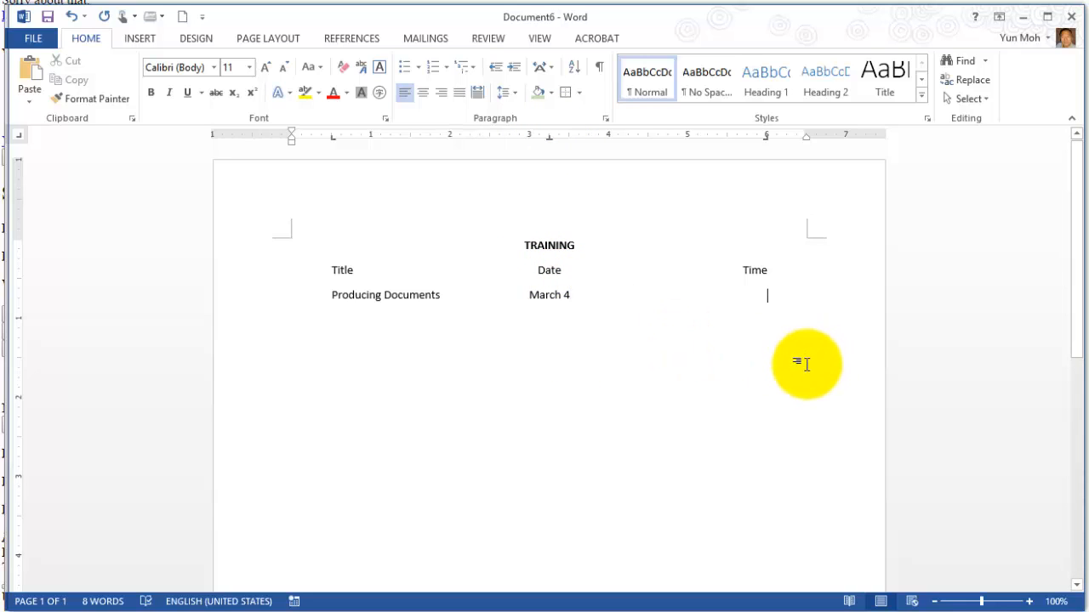
pyautogui.write('10:')
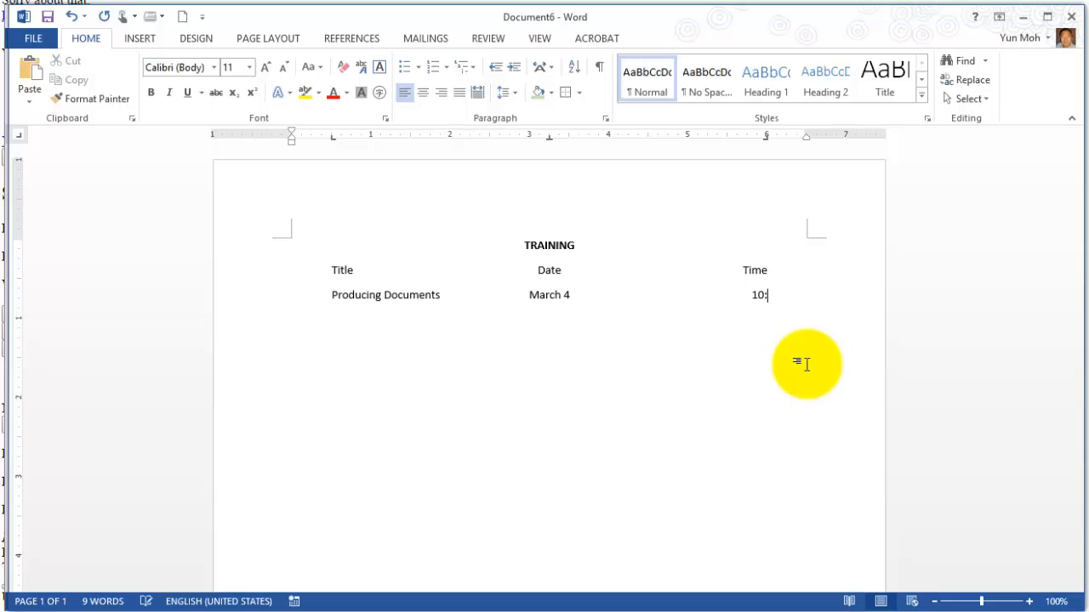
pyautogui.write('00 a.m.')
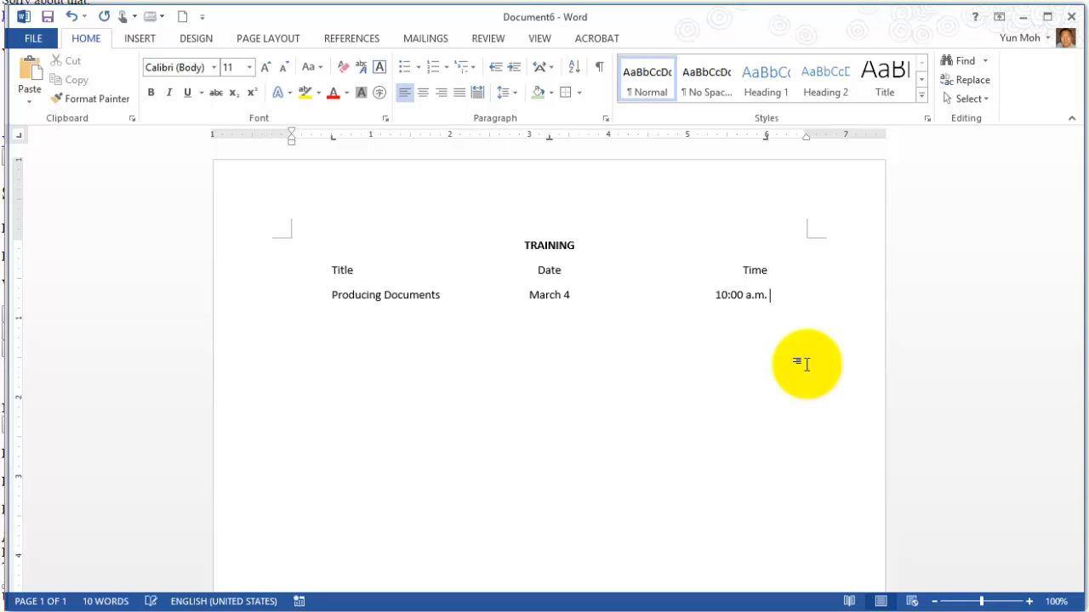
pyautogui.write(' to 3:30 p')
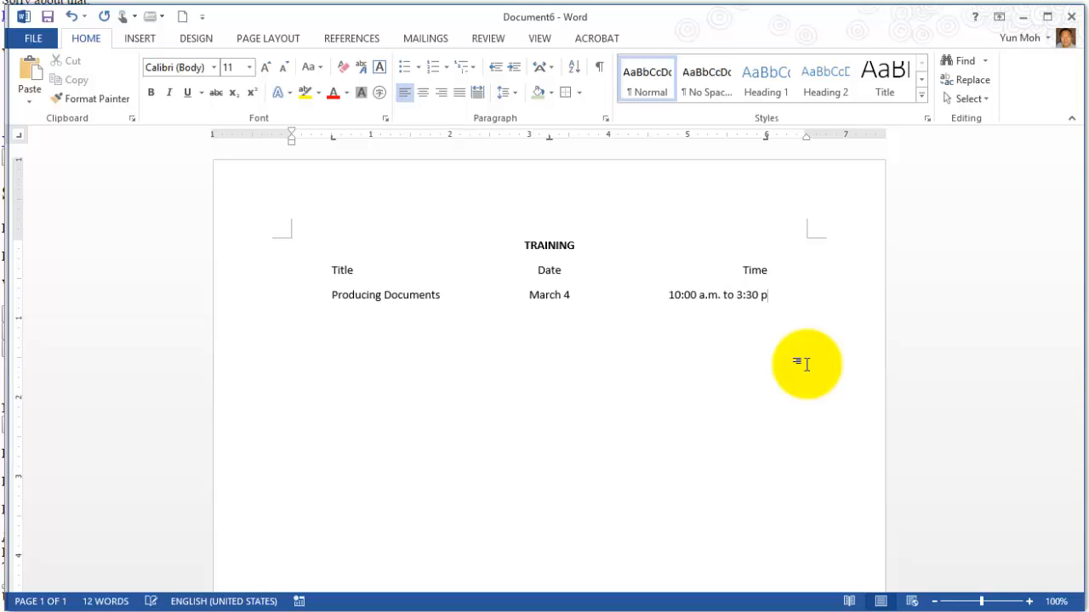
pyautogui.write('.m.')
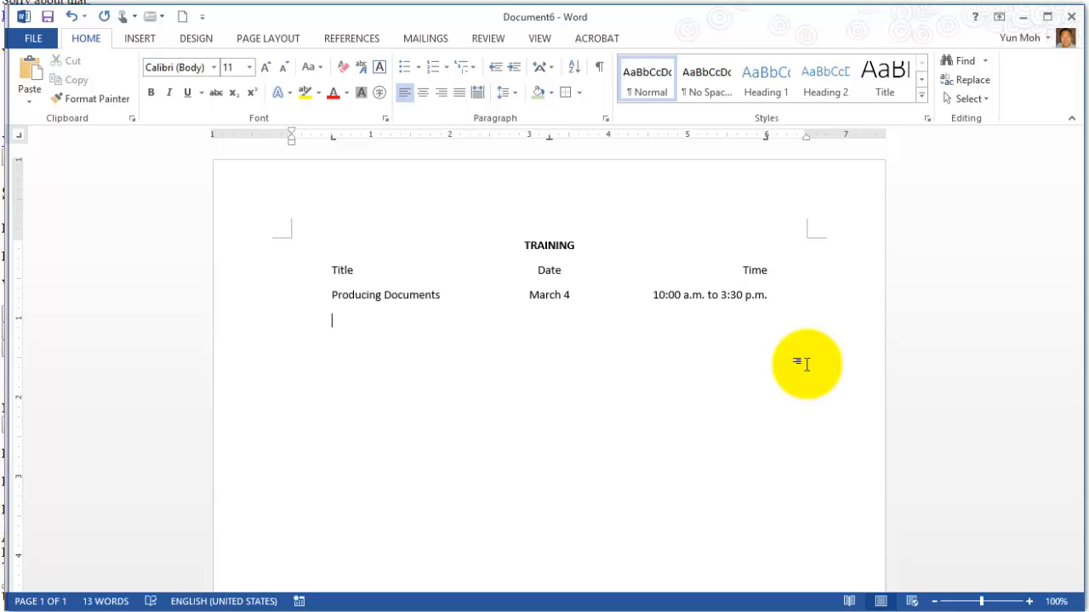
# Add the next tabbed row with Preparing Spreadsheets, March 12 and 9:00 a.m. to Noon.
pyautogui.write('Preparing S preadsheets')
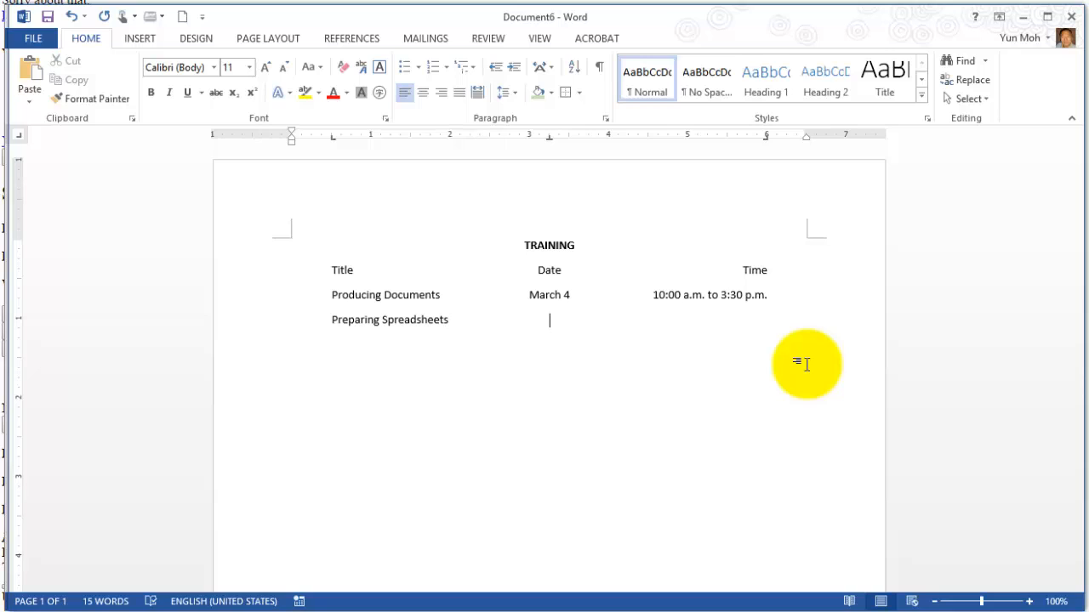
pyautogui.write('March 129:00 a.m. t')
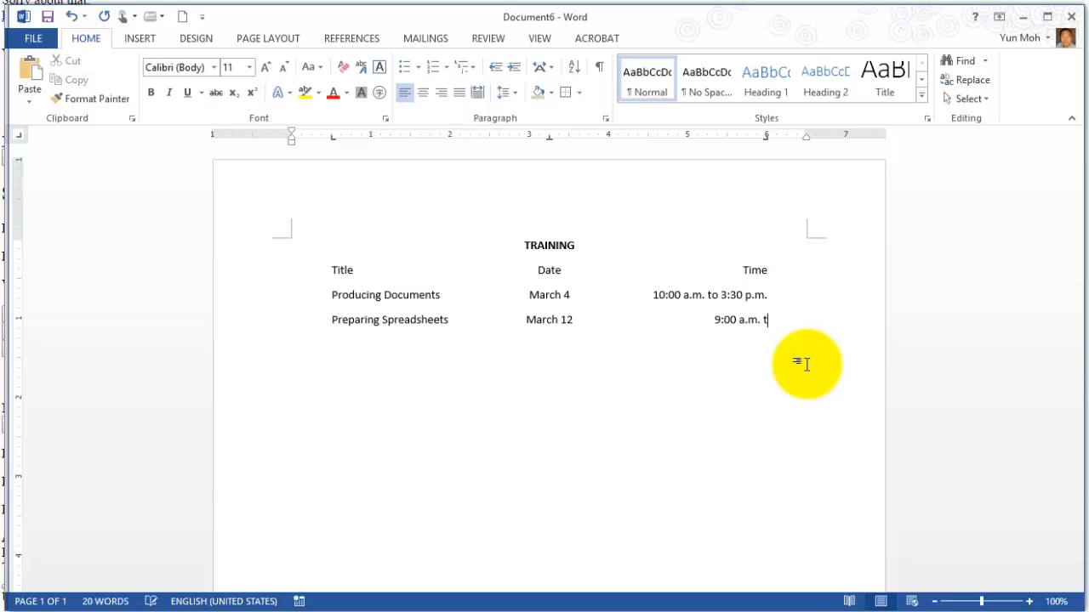
pyautogui.write('o Noon')
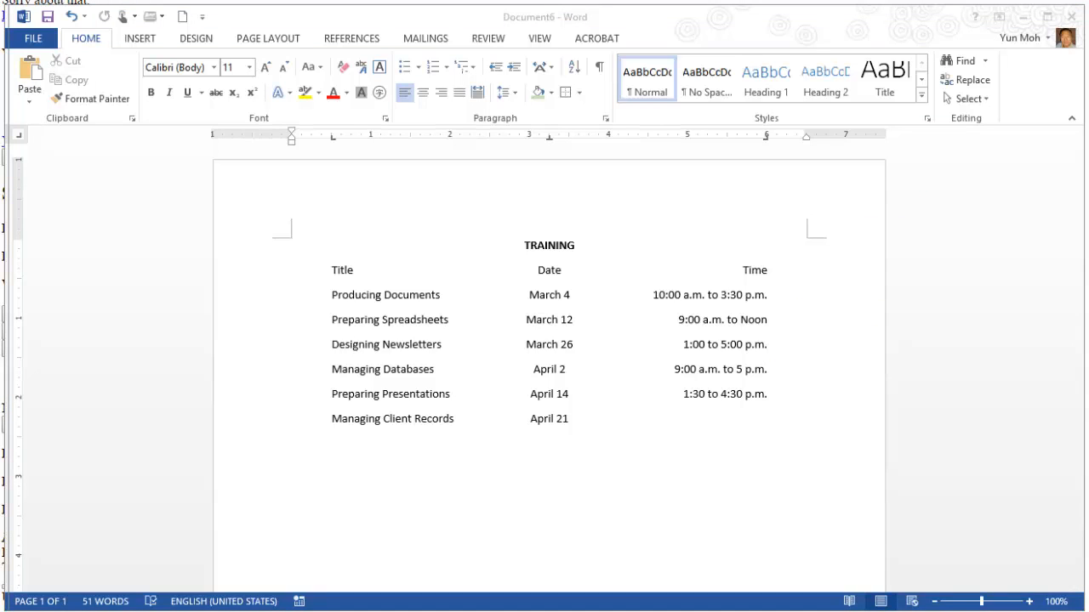
# Complete the Managing Client Records row with the time 2:00 to 5:00 p.m. and start a new line.
pyautogui.click(746, 421)
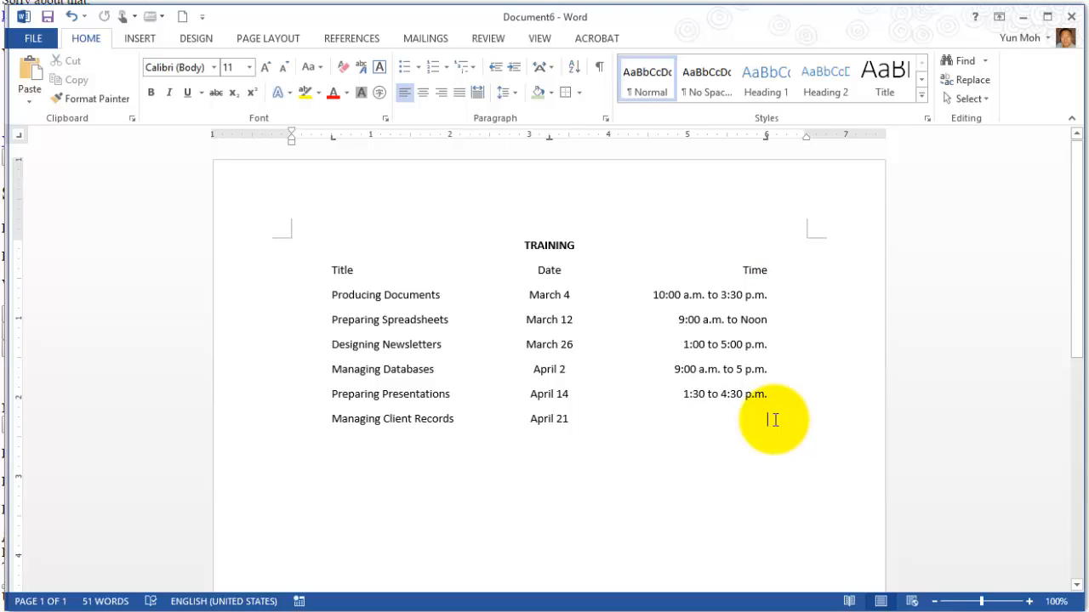
pyautogui.write('2:00 to')
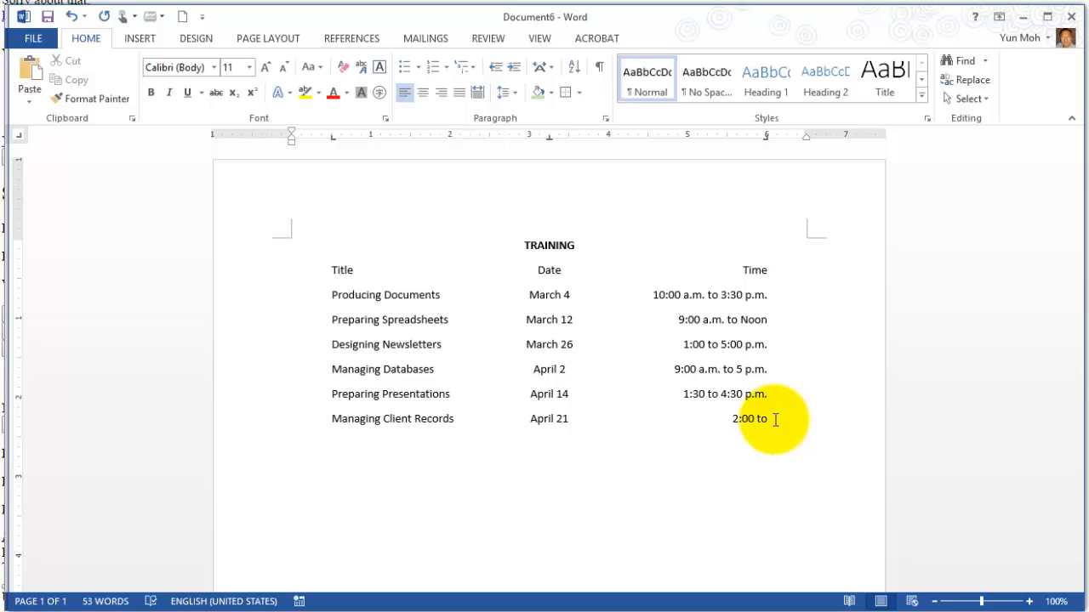
pyautogui.write(' 5:00 p.m.')
pyautogui.press('Return')
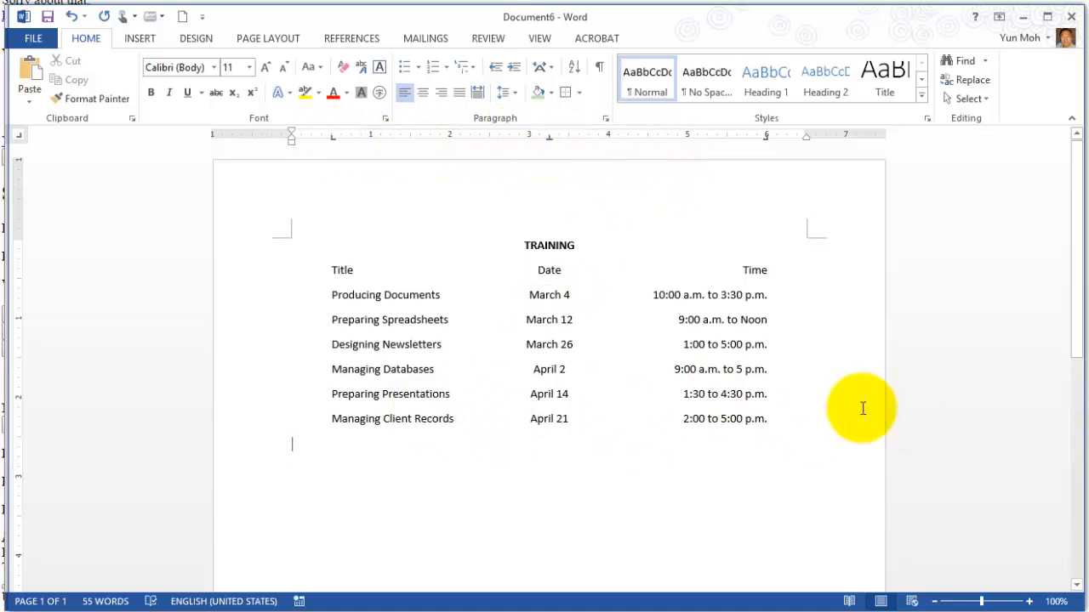
# Add two lines of sample text, sdfasf and sdf, below the schedule and delete them.
pyautogui.moveTo(784, 420); pyautogui.dragTo(294, 421)
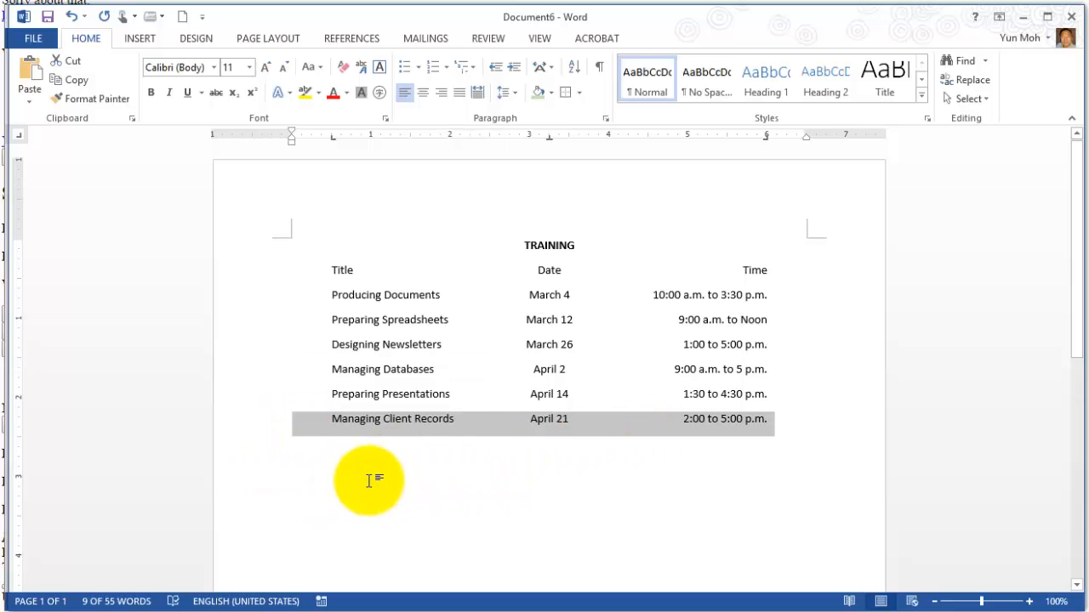
pyautogui.click(362, 447)
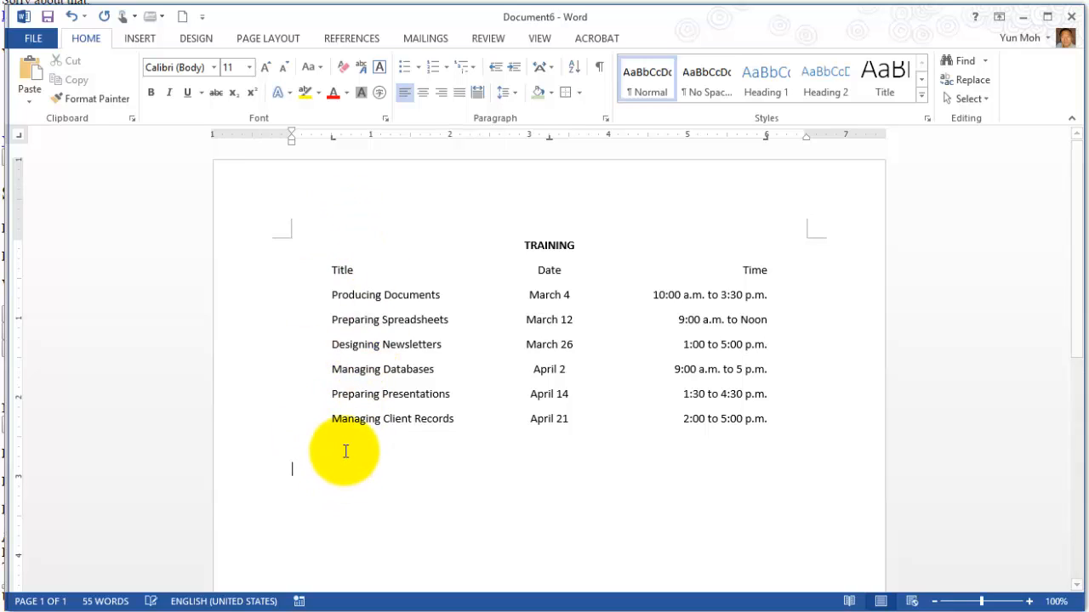
pyautogui.write('sdfasf')
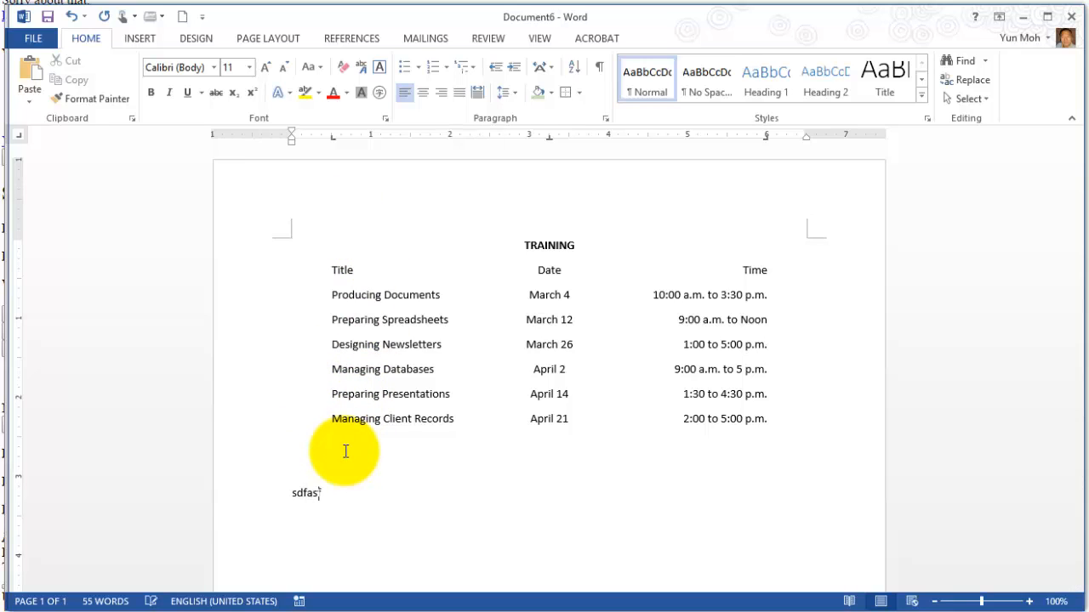
pyautogui.press('Return')
pyautogui.write('sdf')
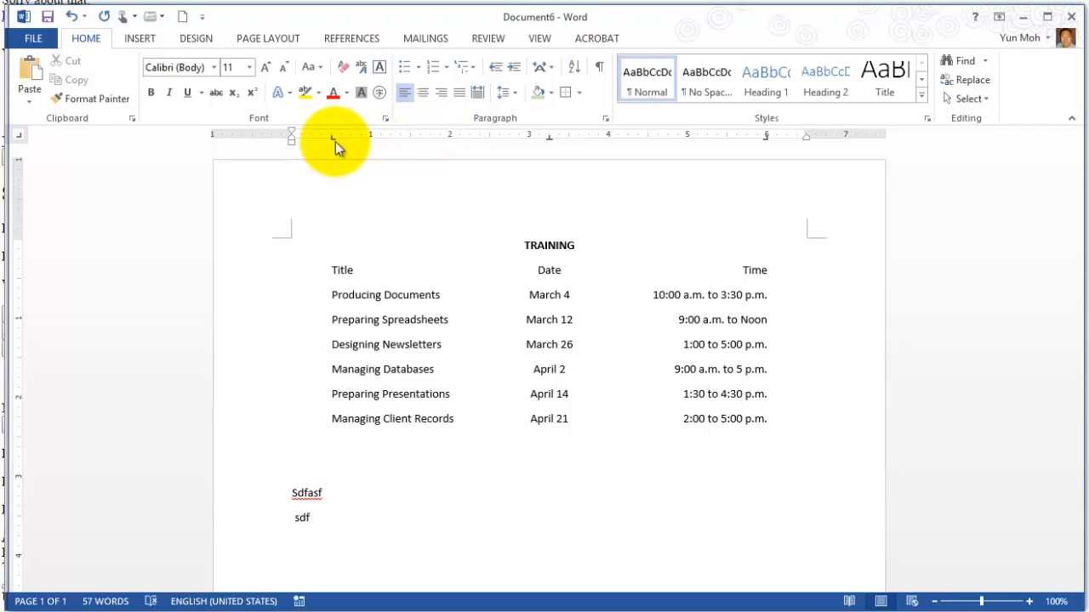
pyautogui.moveTo(315, 519); pyautogui.dragTo(273, 449)
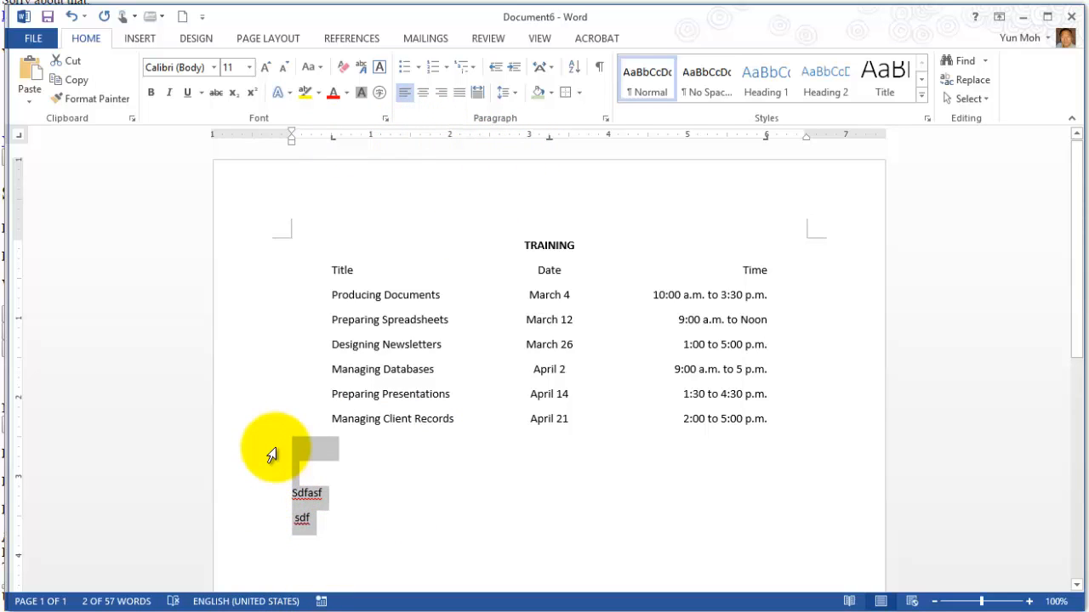
pyautogui.press('Delete')
# Add a blank line after the end of the Managing Client Records row.
pyautogui.click(343, 447)
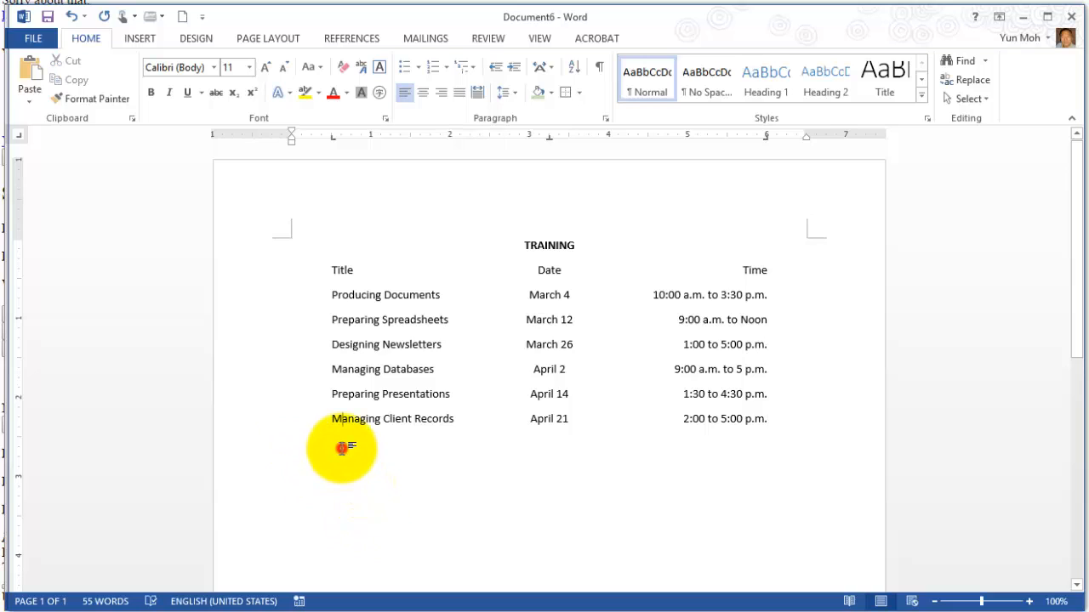
pyautogui.click(802, 421)
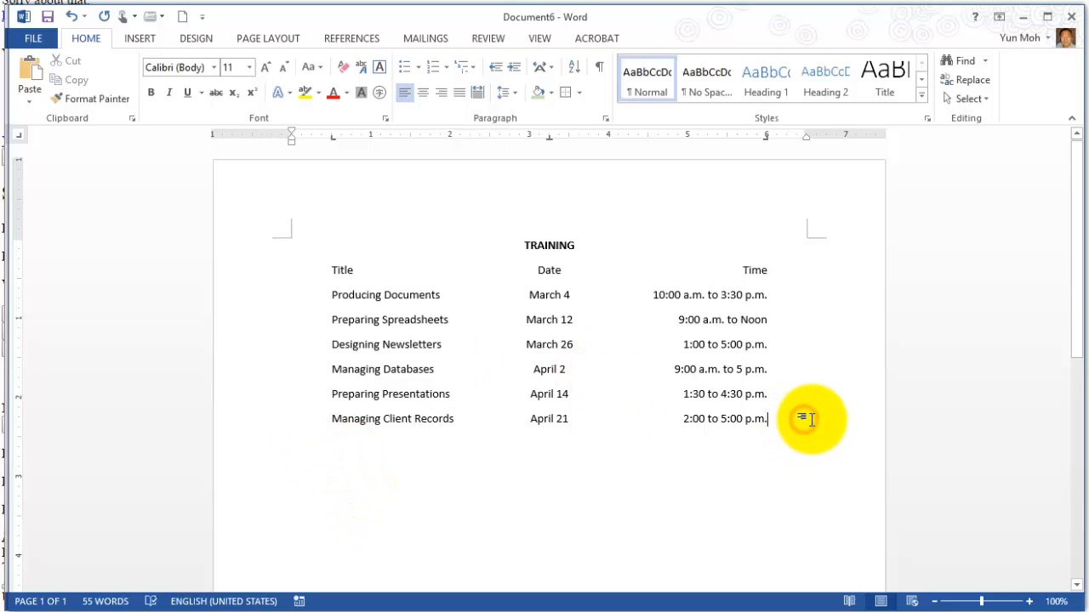
pyautogui.press('Return')
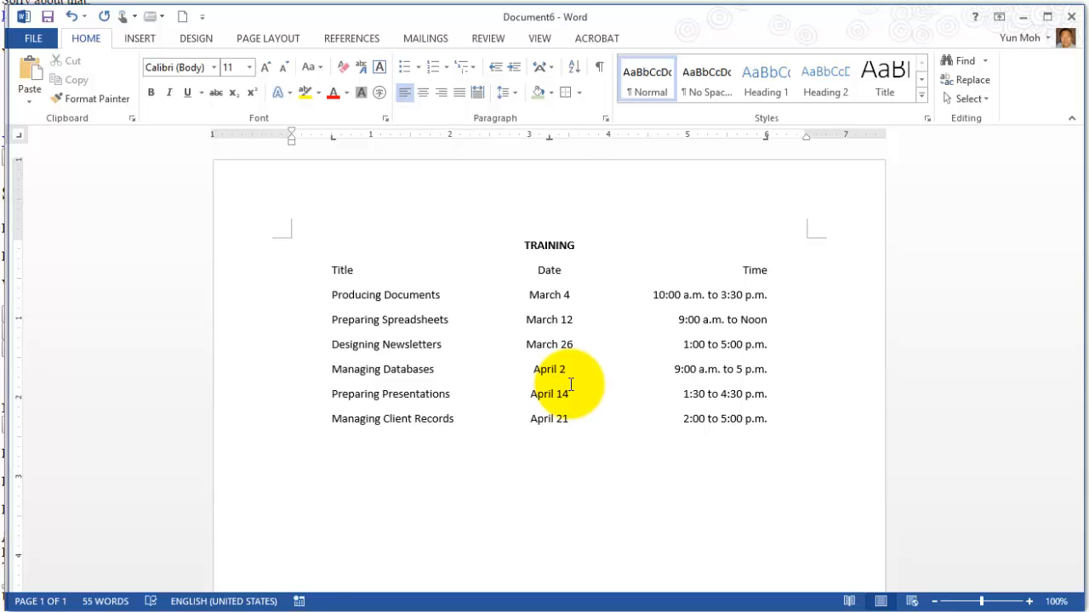
# Undo the clearing of all tab stops on the blank line below the schedule.
pyautogui.click(377, 454)
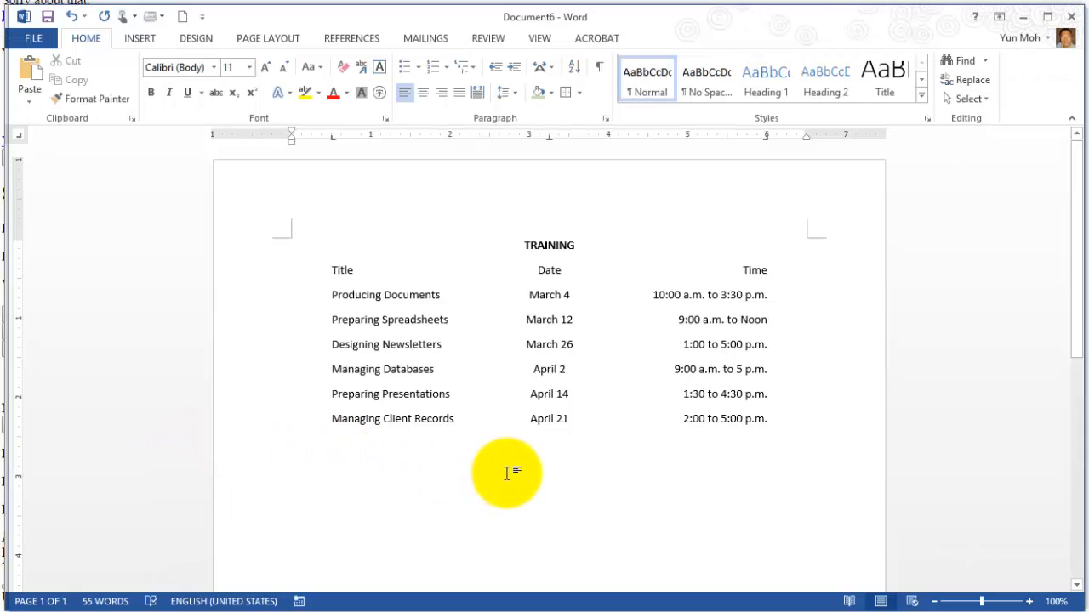
pyautogui.click(506, 472)
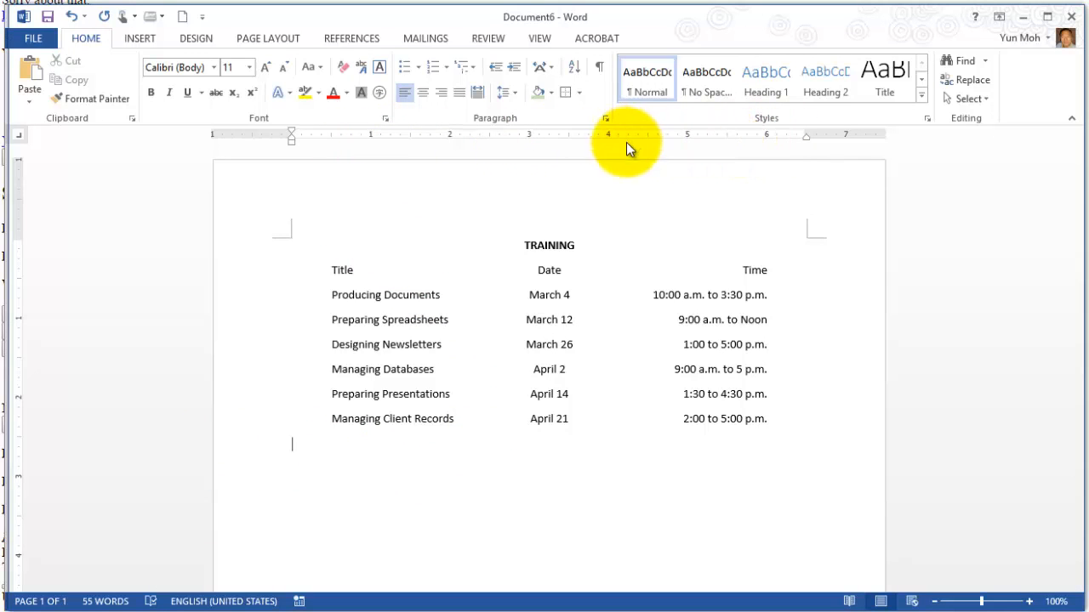
pyautogui.click(73, 17)
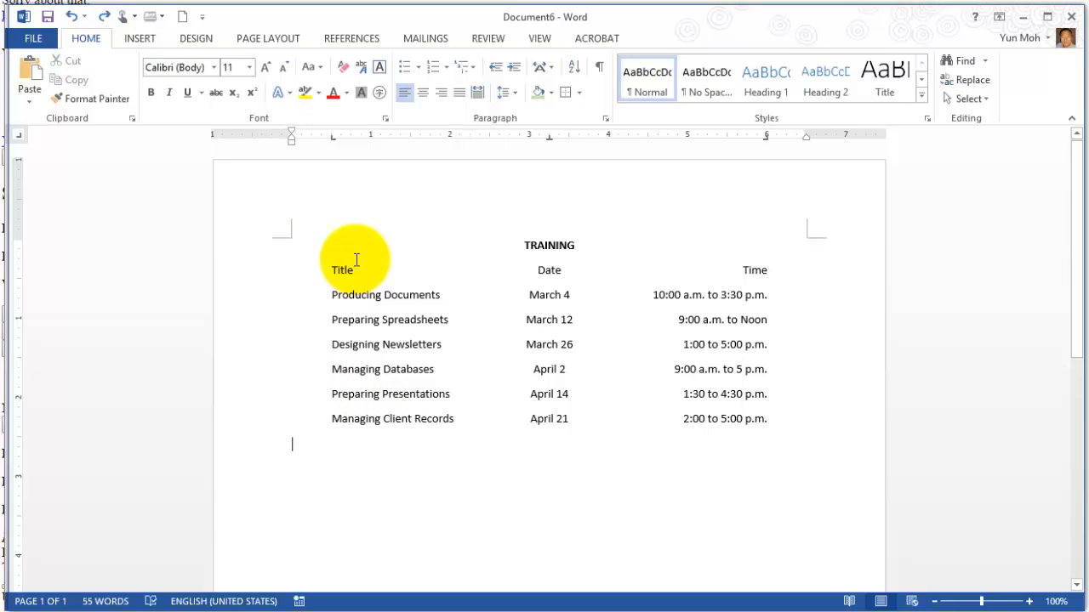
# Remove the left, center and right tab stops from the blank line one by one and undo the removals.
pyautogui.click(331, 139)
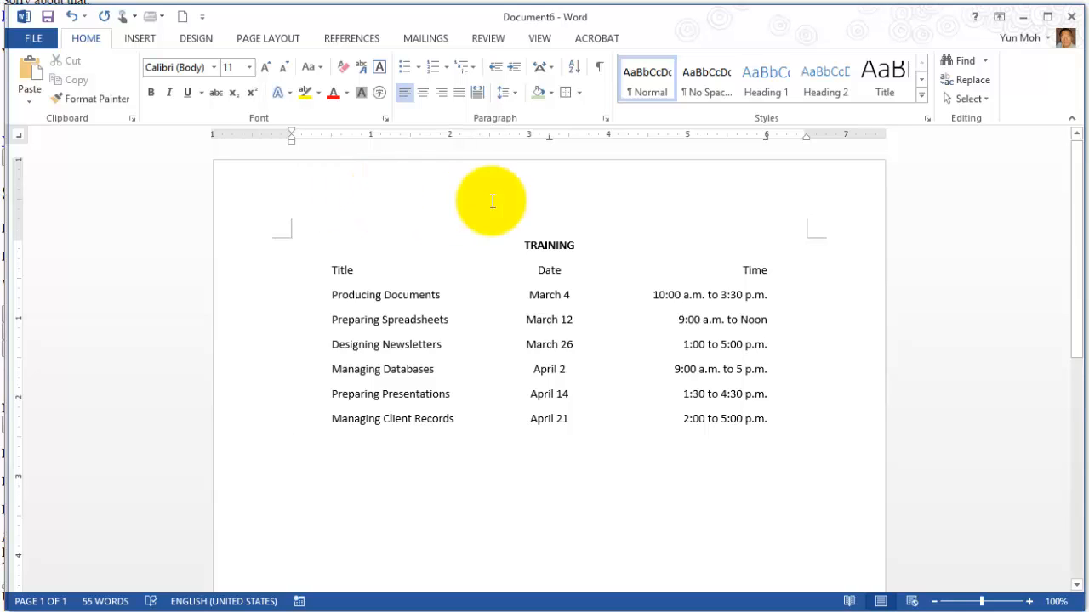
pyautogui.click(549, 139)
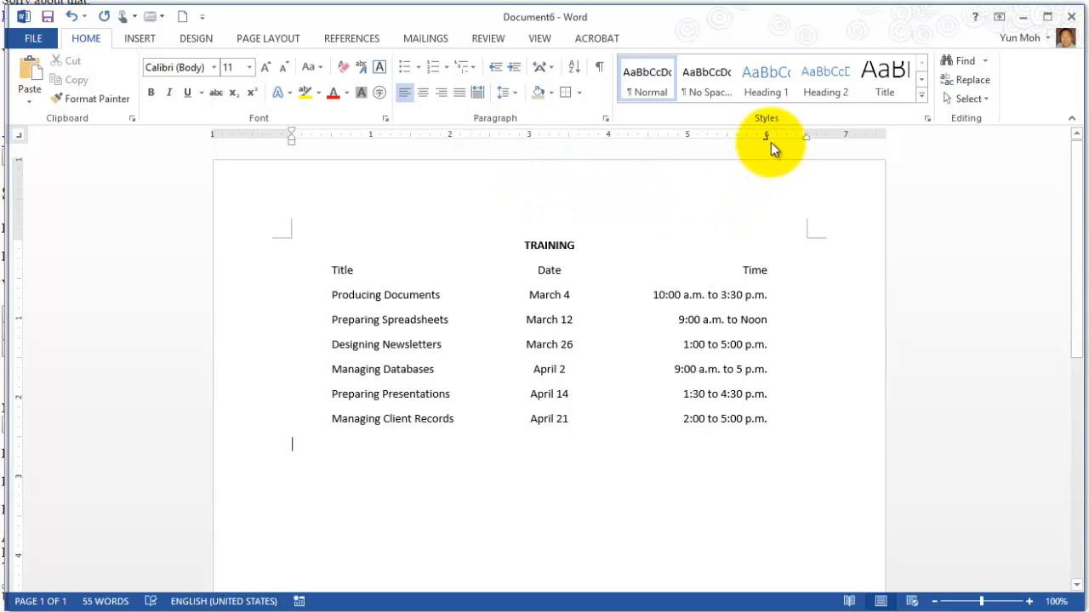
pyautogui.moveTo(765, 137); pyautogui.dragTo(770, 223)
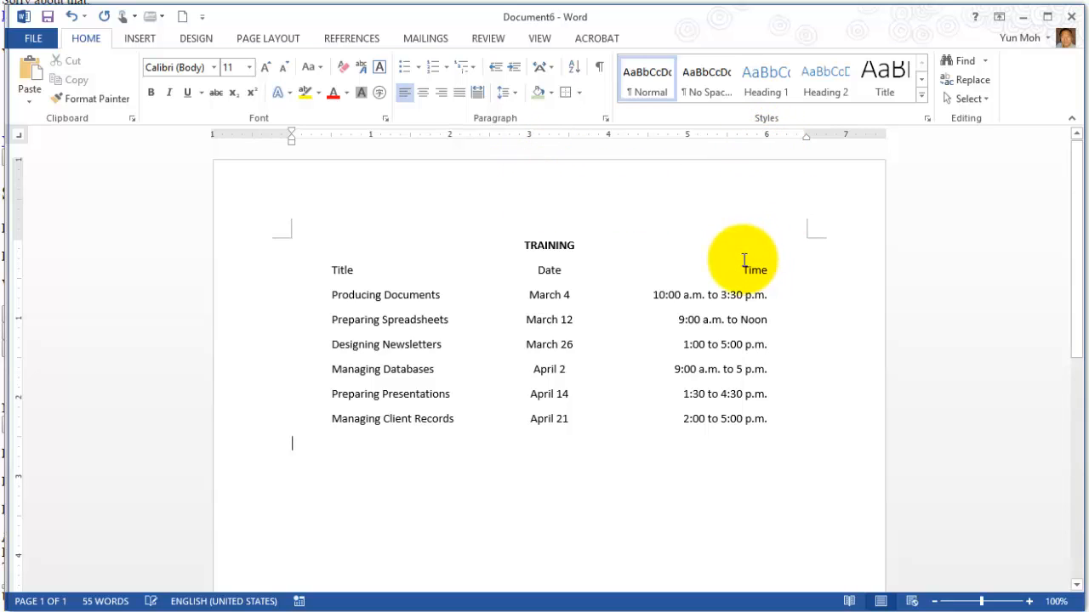
pyautogui.click(74, 17)
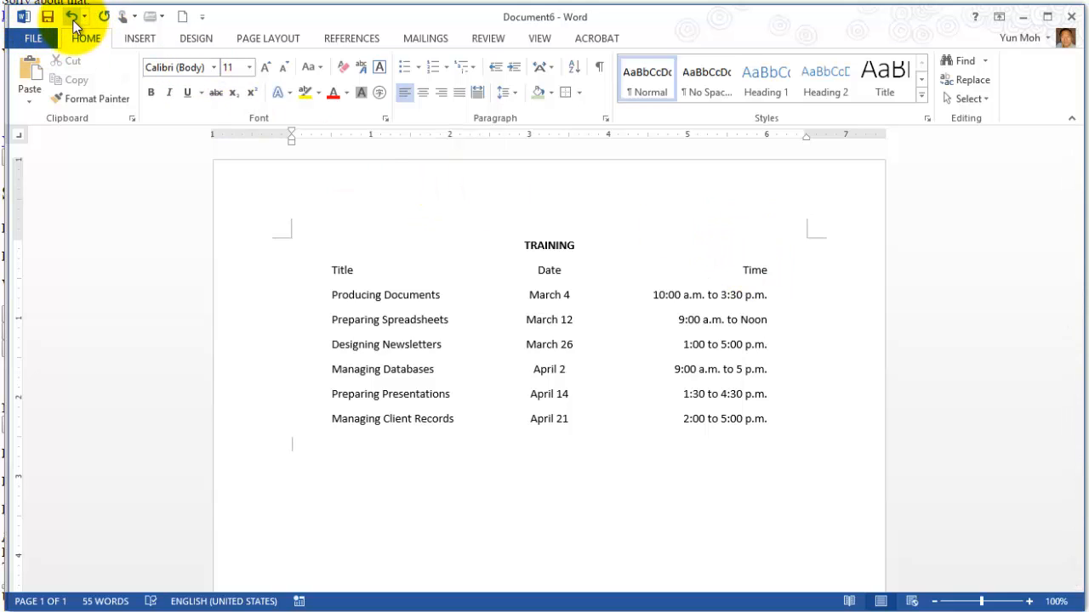
pyautogui.click(73, 18)
pyautogui.click(73, 18)
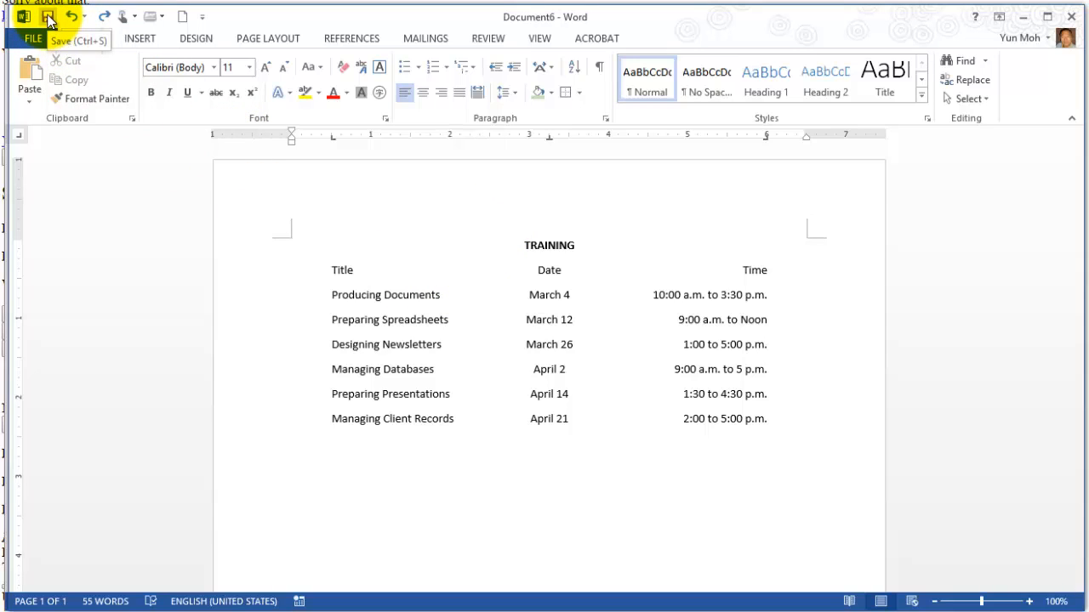
# Save the document on the computer as C04-#03-Tabs in the Assignments Ch 4 folder.
pyautogui.click(39, 34)
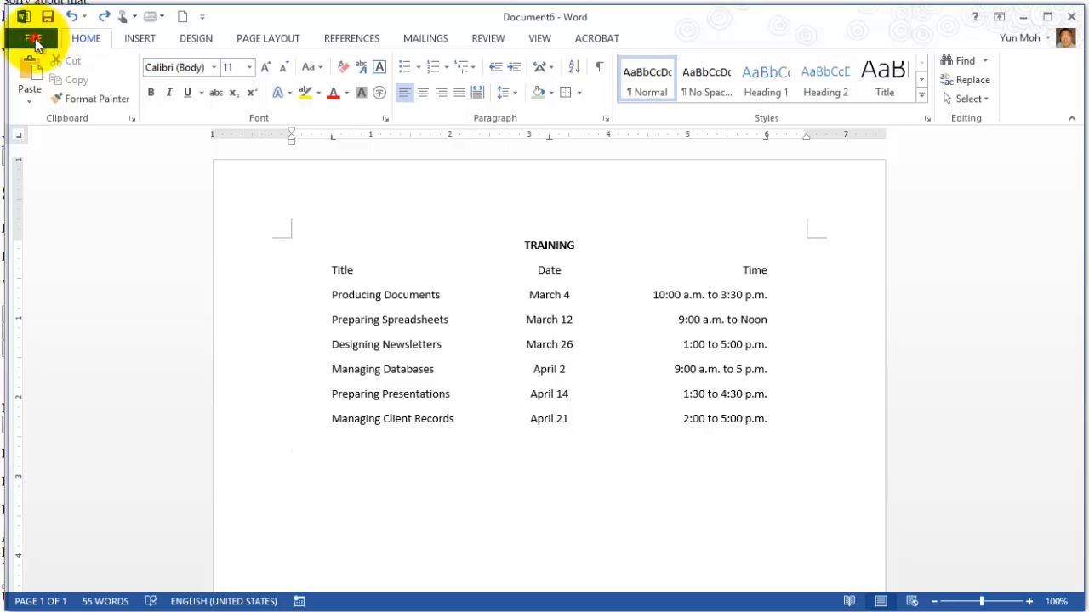
pyautogui.click(47, 204)
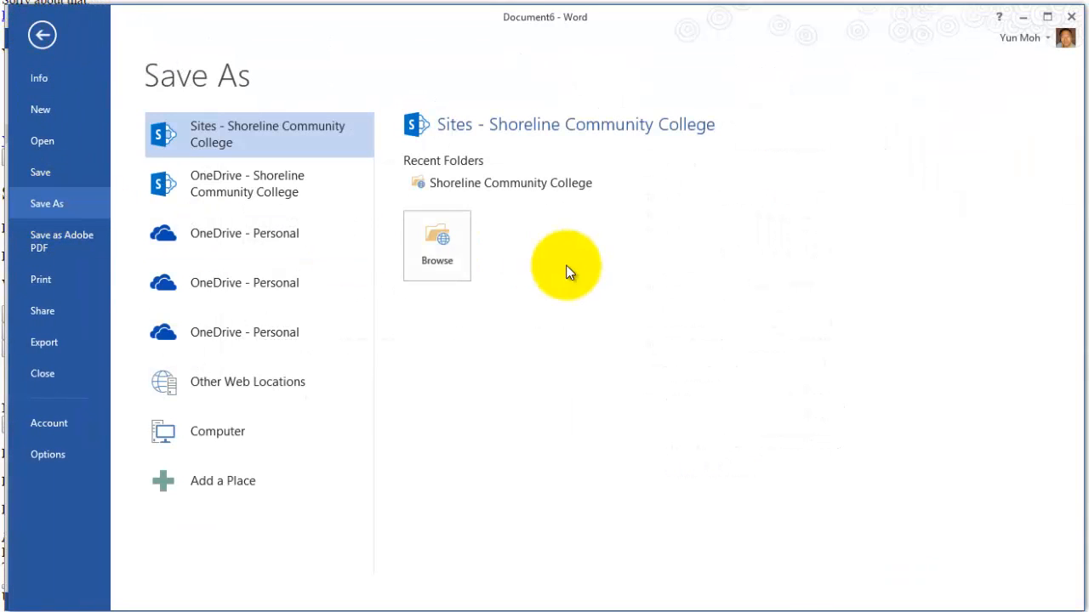
pyautogui.click(198, 435)
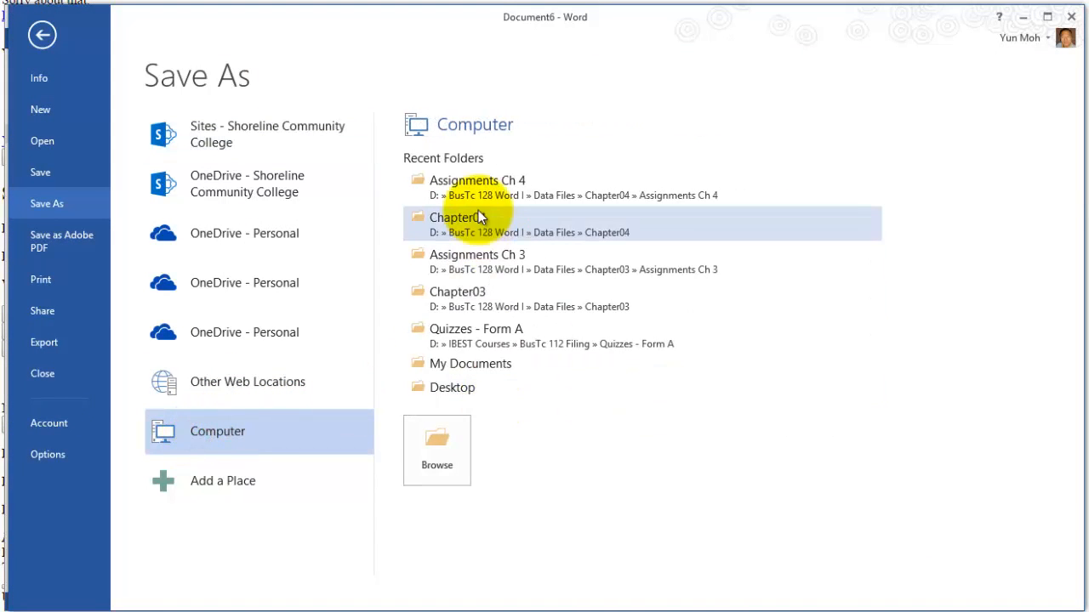
pyautogui.click(489, 184)
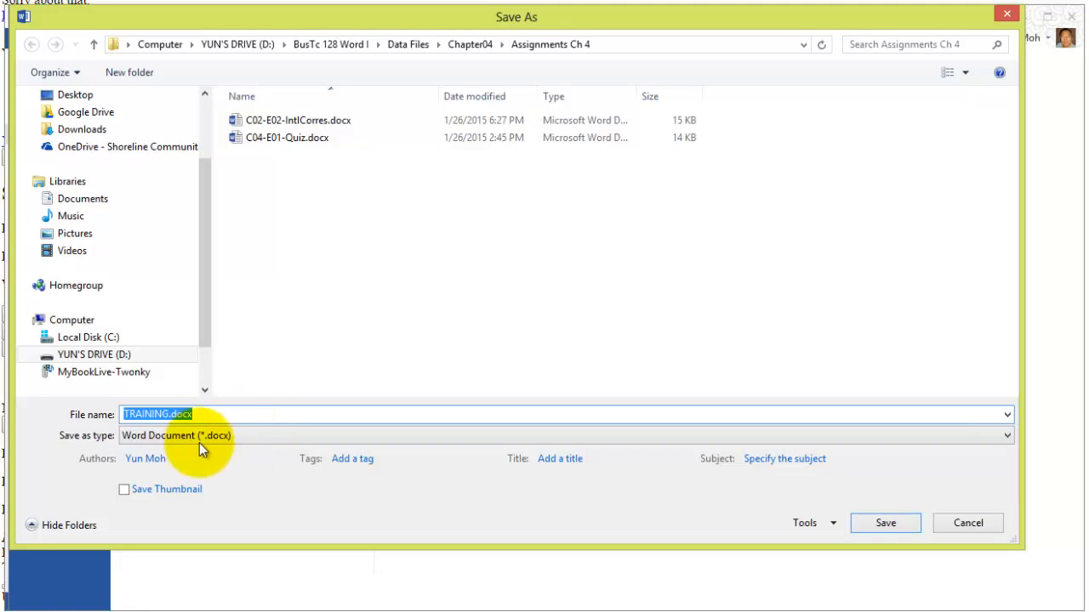
pyautogui.click(124, 413)
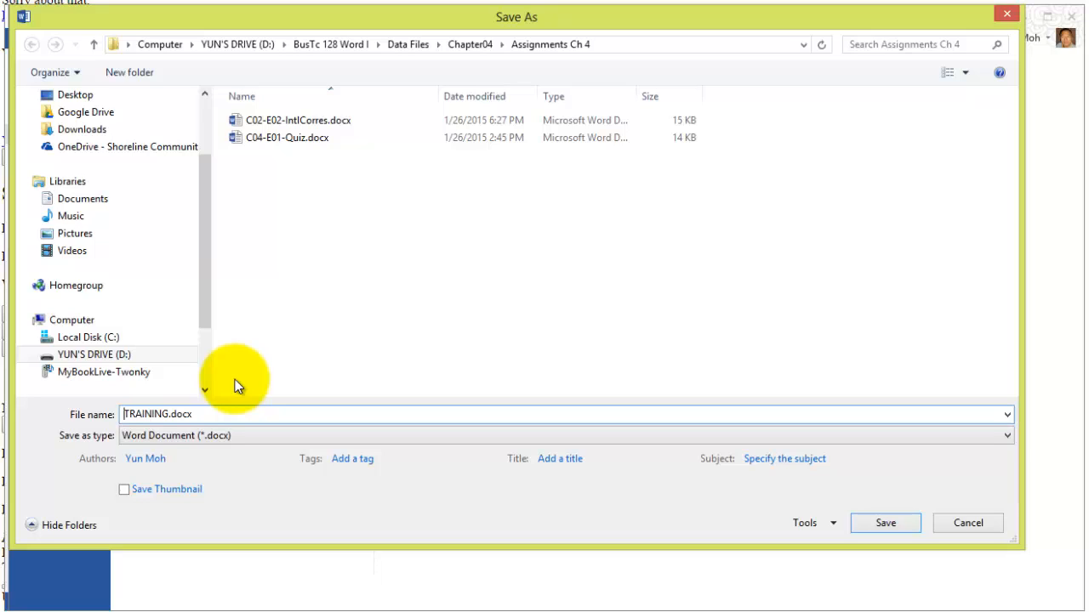
pyautogui.write('C04-#')
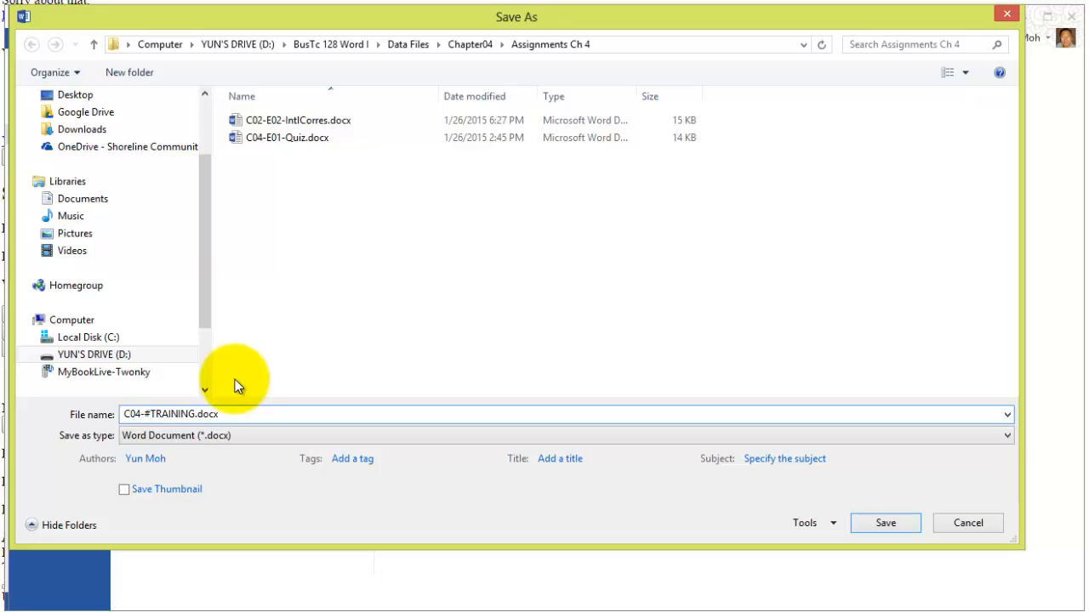
pyautogui.write('03-')
pyautogui.click(176, 413)
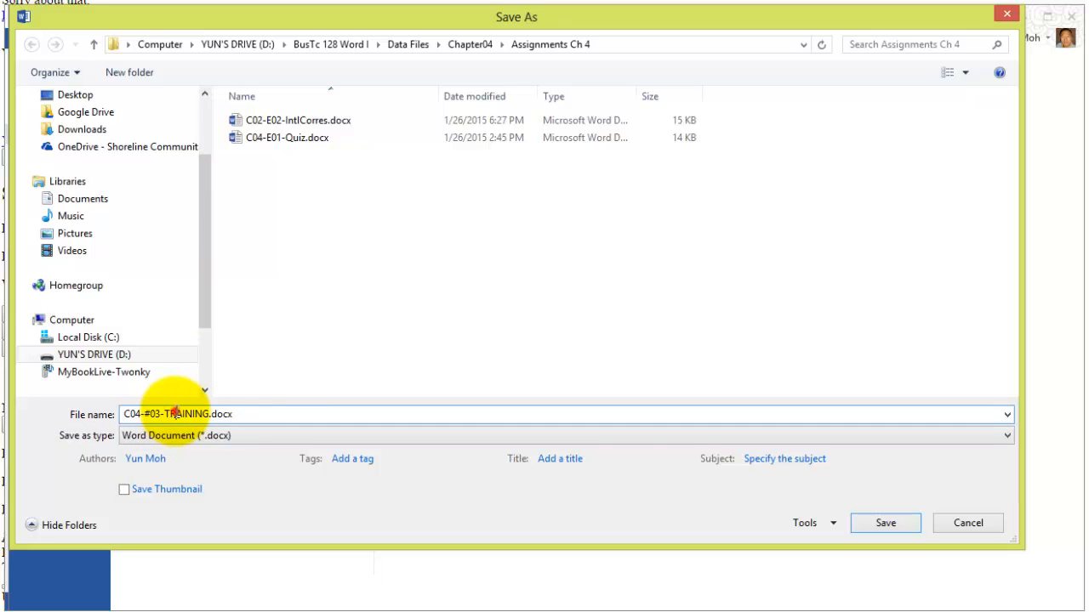
pyautogui.moveTo(175, 414); pyautogui.dragTo(251, 413)
pyautogui.write('Tabs')
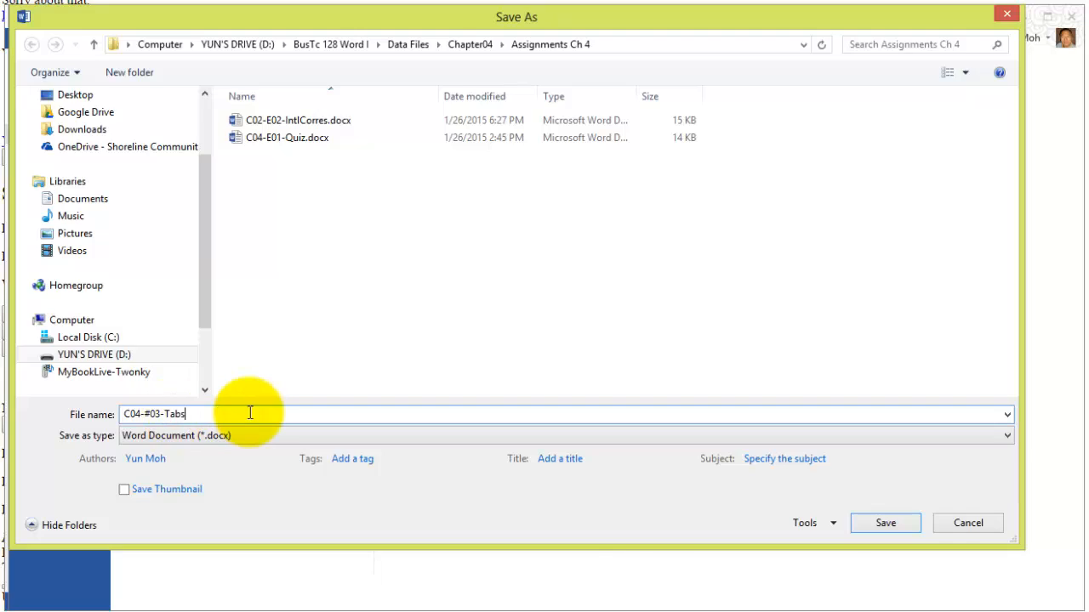
pyautogui.press('Return')
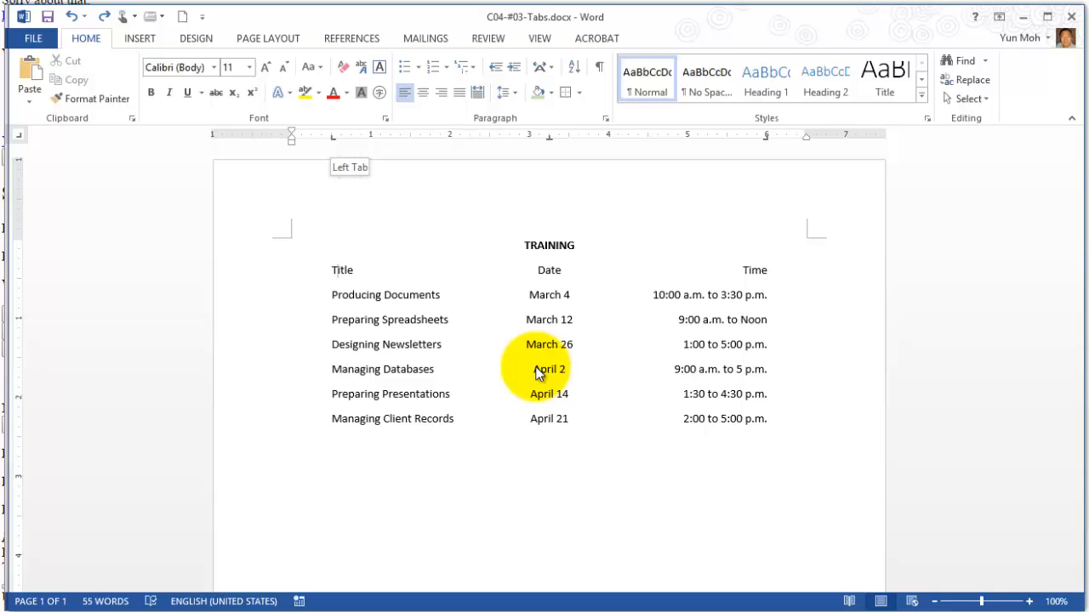
# Move the left tab stop of the column heading line to the 1-inch mark.
pyautogui.click(333, 137)
pyautogui.moveTo(333, 137); pyautogui.dragTo(369, 137)
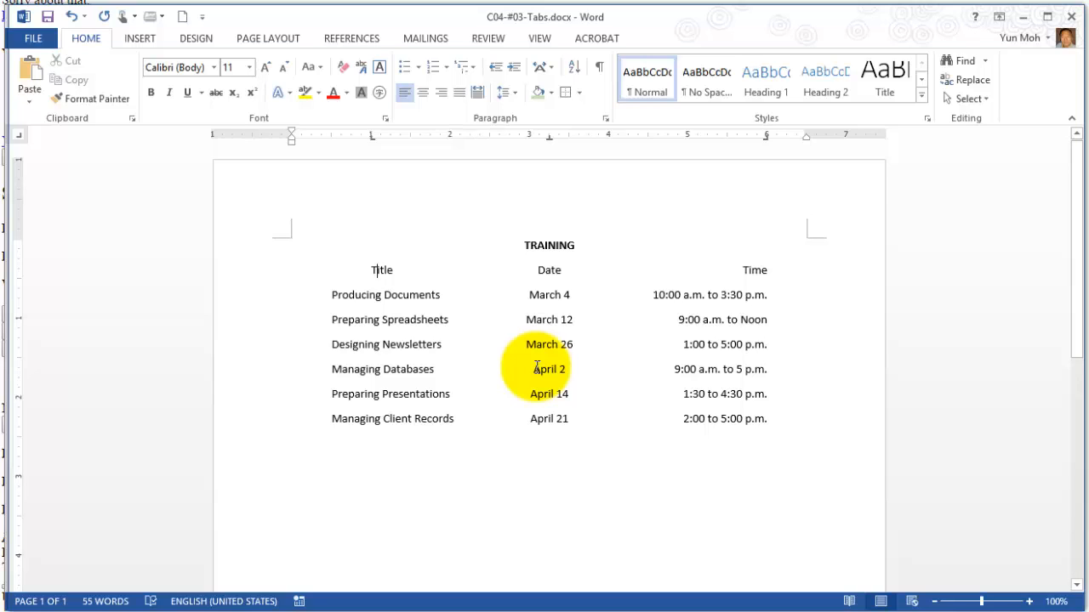
# Move the left tab stop of the Producing Documents row to the 1-inch mark and undo the move.
pyautogui.hotkey('shift', 'Up')
pyautogui.hotkey('shift', 'Up')
pyautogui.hotkey('shift', 'Up')
pyautogui.hotkey('shift', 'Up')
pyautogui.hotkey('shift', 'Up')
pyautogui.moveTo(332, 295); pyautogui.dragTo(339, 295)
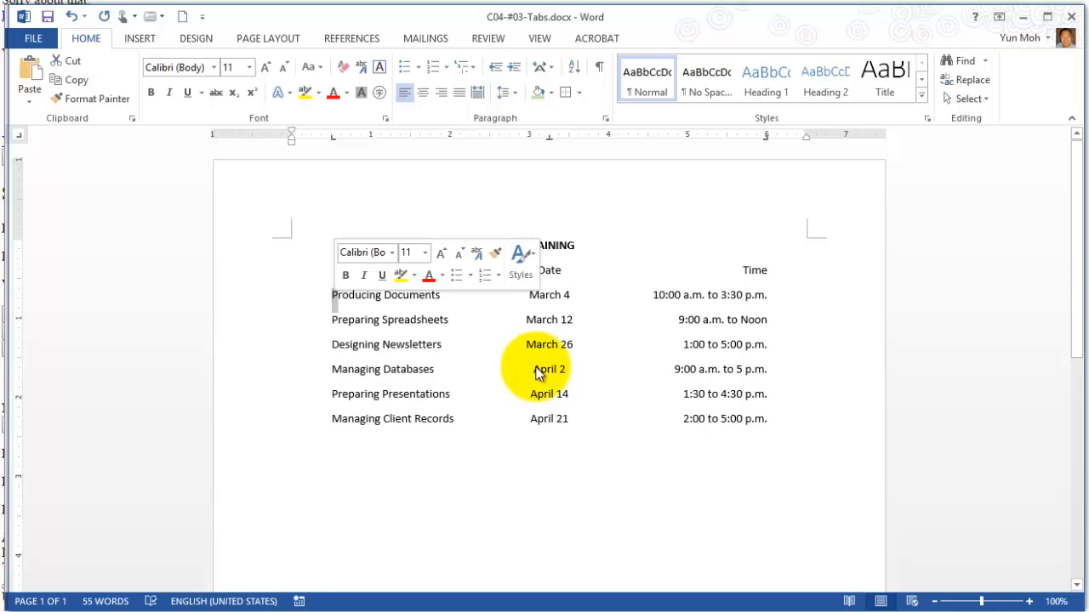
pyautogui.click(391, 369)
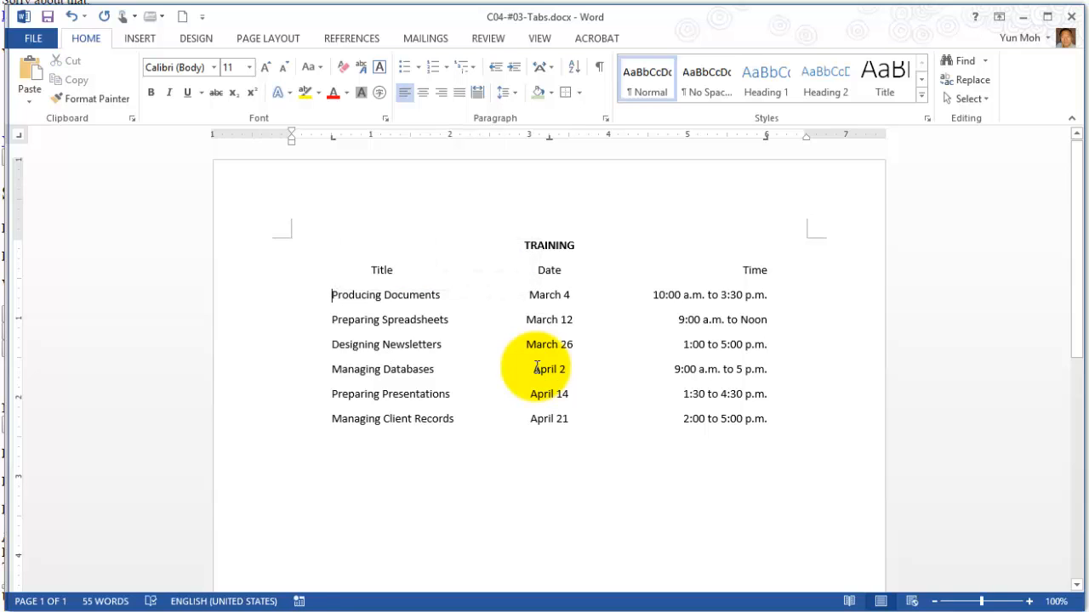
pyautogui.click(333, 137)
pyautogui.moveTo(333, 137); pyautogui.dragTo(372, 137)
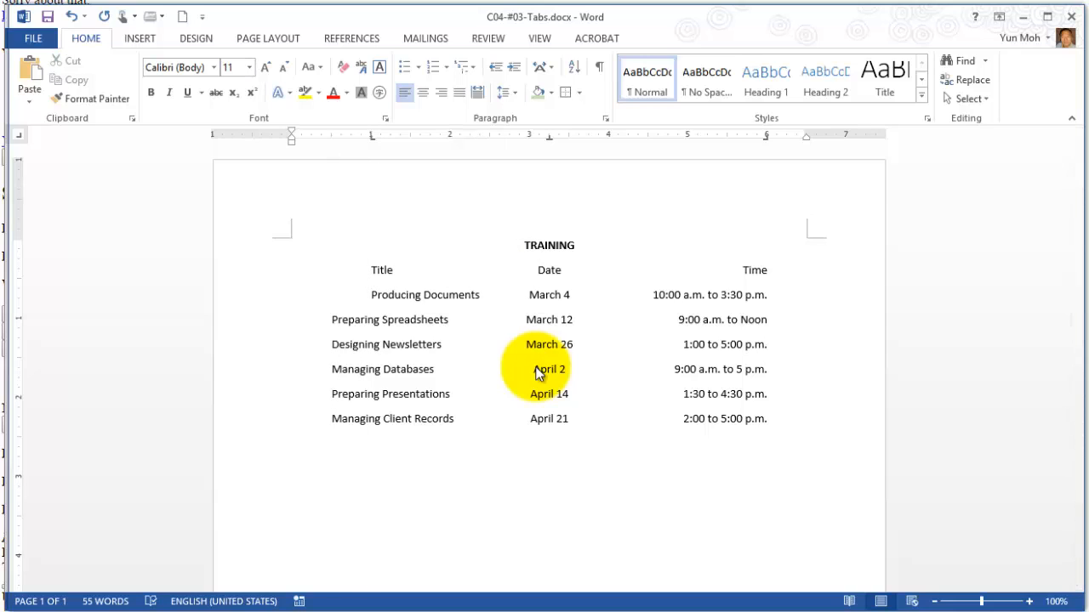
pyautogui.click(72, 16)
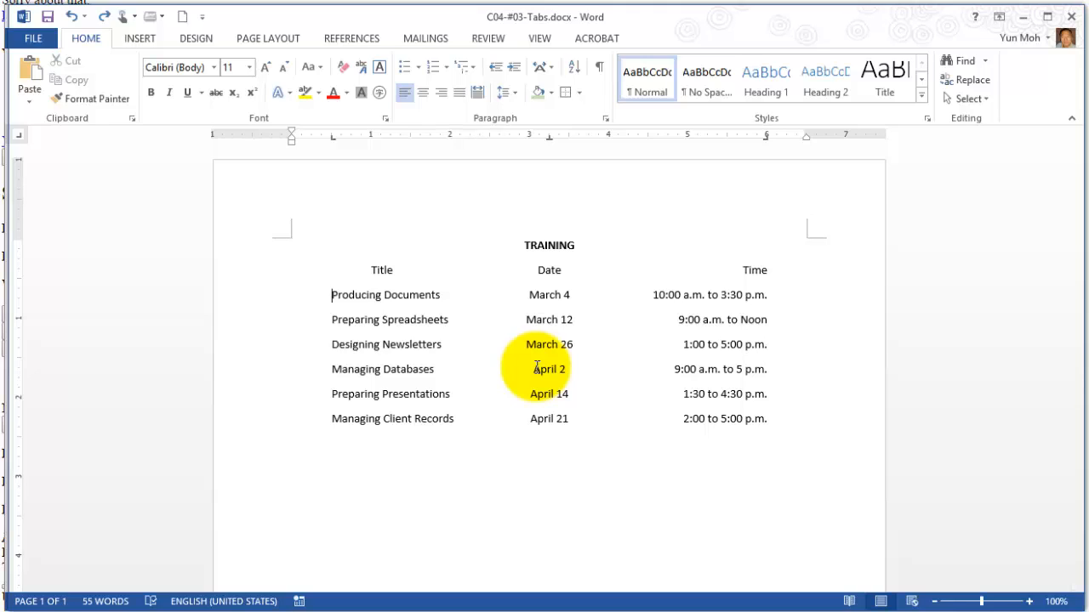
# Undo the move of the column heading line's left tab stop.
pyautogui.moveTo(409, 419)
pyautogui.mouseDown()
pyautogui.moveTo(381, 394)
pyautogui.moveTo(372, 271)
pyautogui.mouseUp()
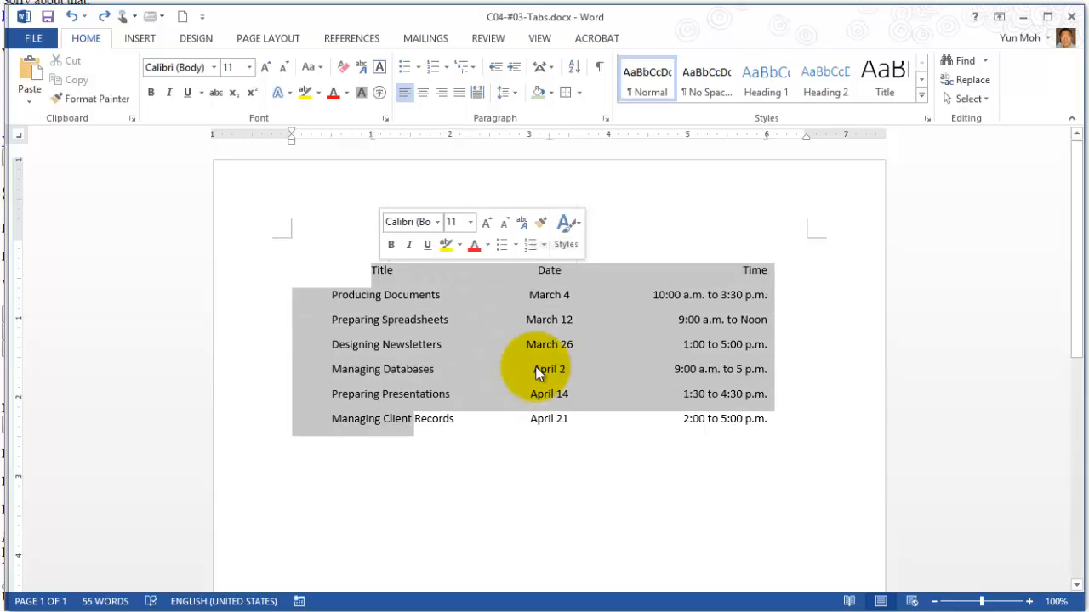
pyautogui.click(381, 369)
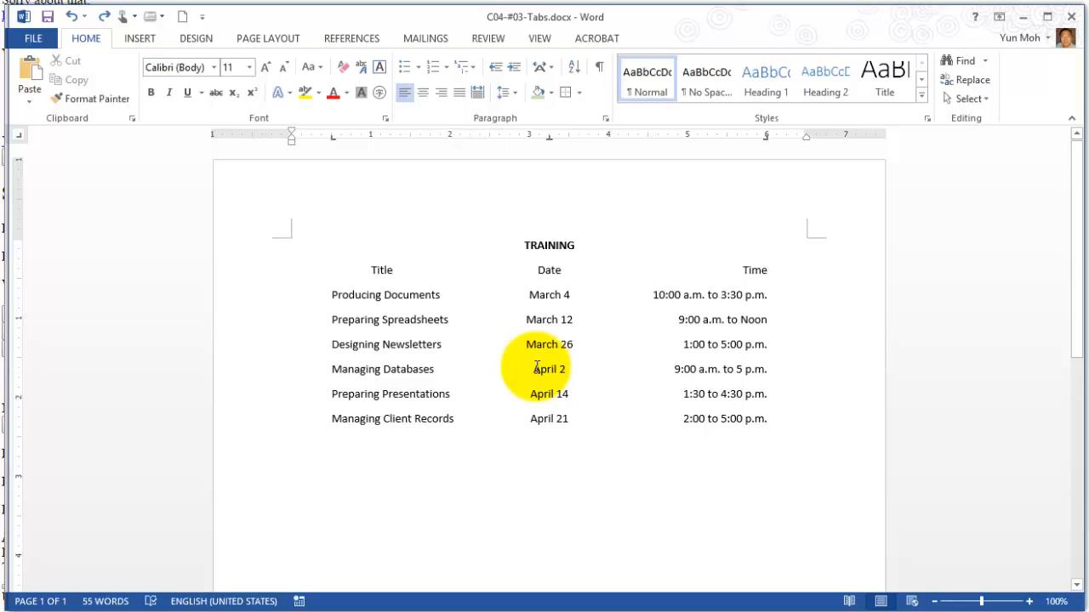
pyautogui.hotkey('ctrl', 'End')
pyautogui.keyDown('alt'); pyautogui.click(455, 418); pyautogui.keyUp('alt')
pyautogui.click(328, 295)
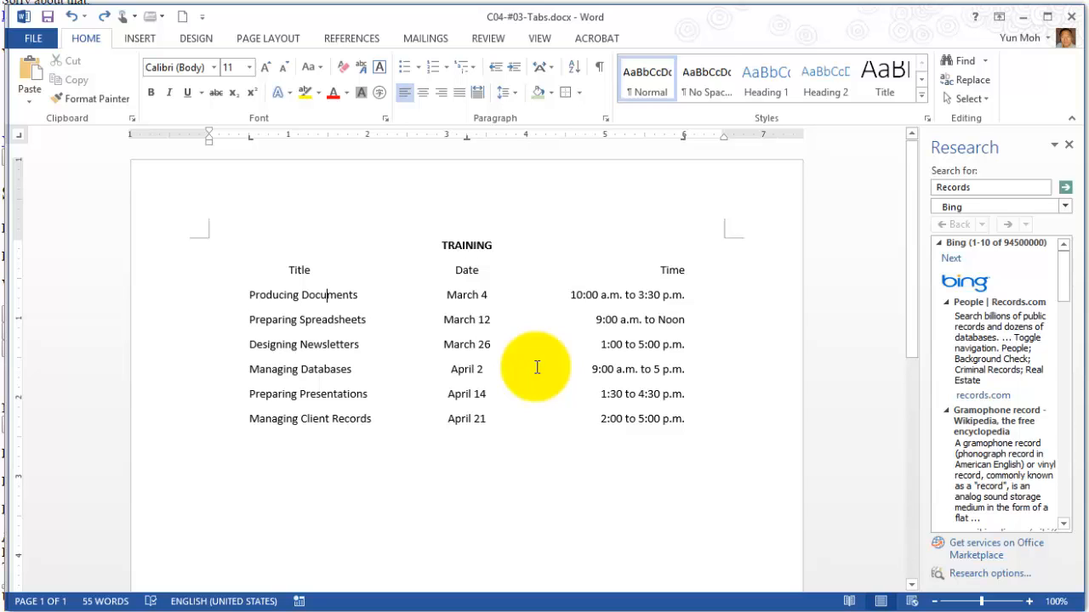
pyautogui.moveTo(693, 420); pyautogui.dragTo(218, 271)
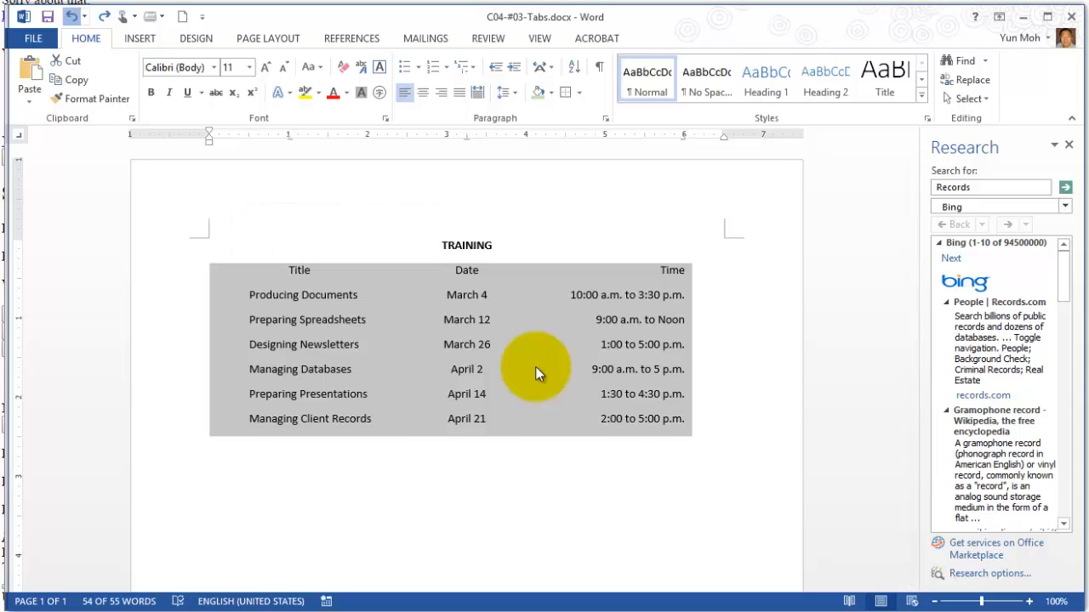
pyautogui.hotkey('ctrl', 'z')
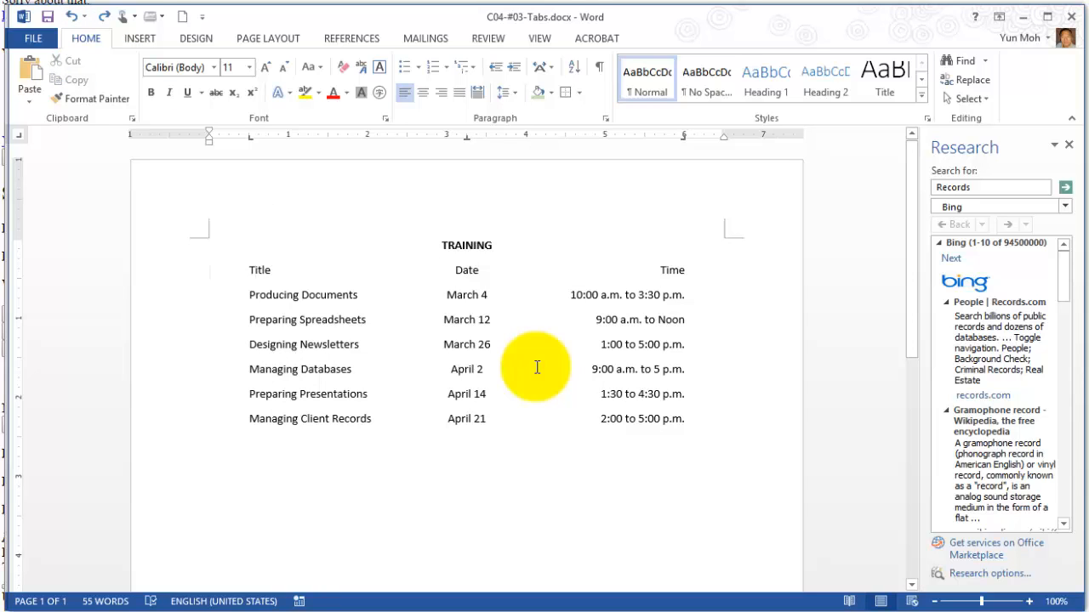
# Move the left tab stop of all schedule lines, from the column headings through Managing Client Records, to the 1-inch mark.
pyautogui.moveTo(211, 270); pyautogui.dragTo(686, 420)
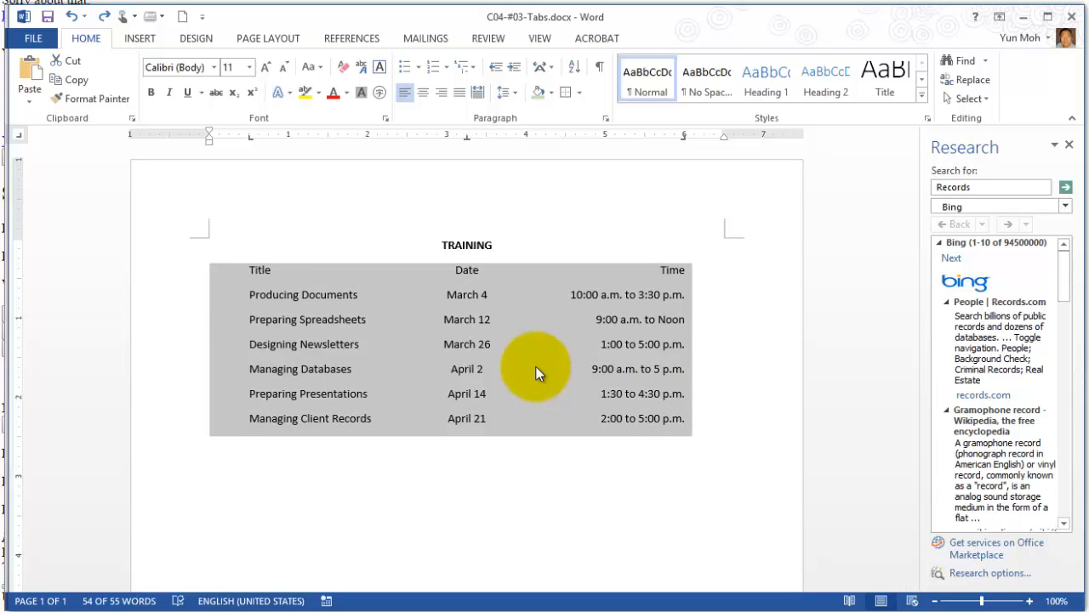
pyautogui.moveTo(250, 136); pyautogui.dragTo(289, 136)
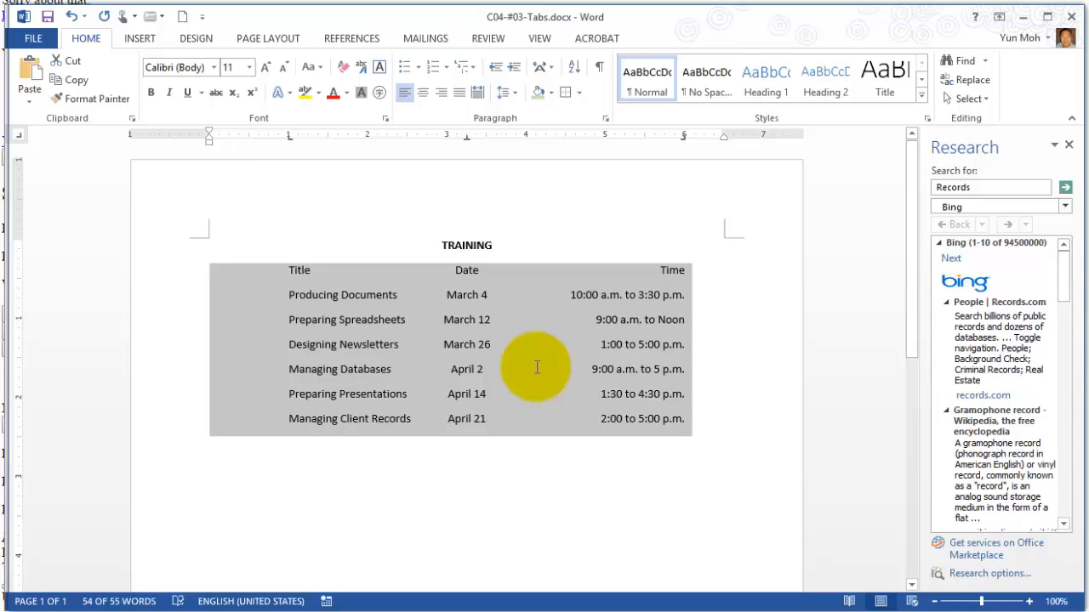
pyautogui.click(536, 367)
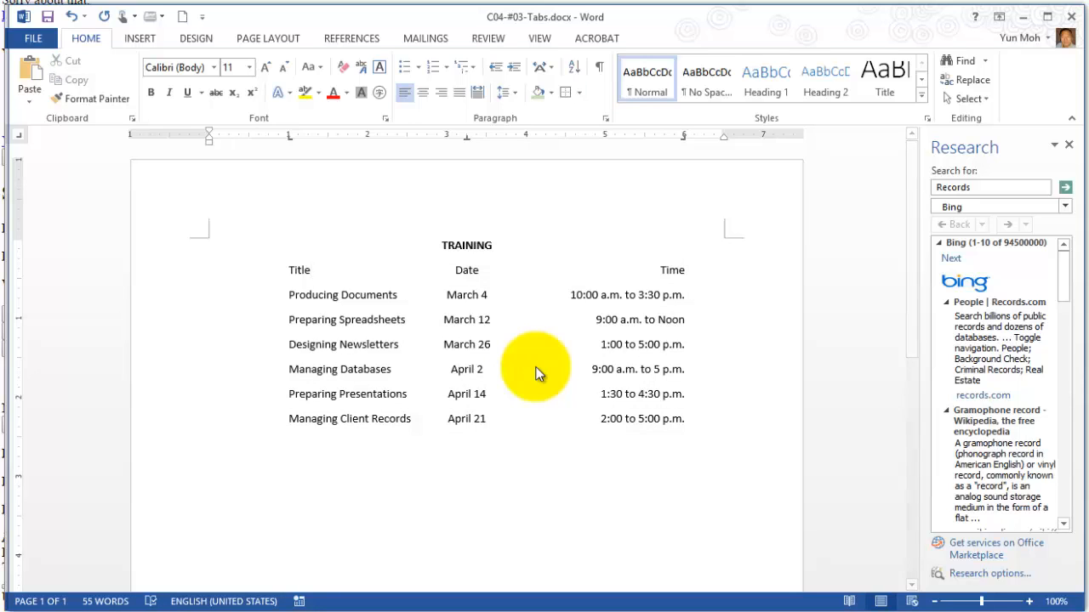
# Show the formatting marks, then try moving the left tab stop of all schedule lines to the half-inch mark and undo it.
pyautogui.hotkey('ctrl', 'shift', '8')
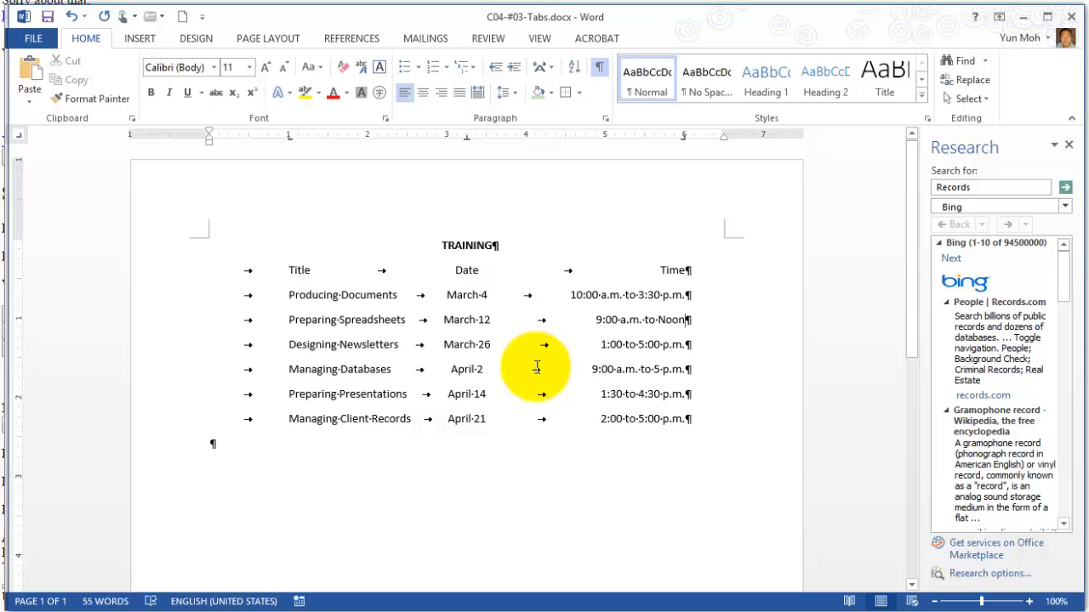
pyautogui.hotkey('shift', 'Up')
pyautogui.hotkey('shift', 'Up')
pyautogui.hotkey('shift', 'Up')
pyautogui.hotkey('shift', 'Up')
pyautogui.hotkey('shift', 'Up')
pyautogui.hotkey('shift', 'Up')
pyautogui.hotkey('shift', 'Up')
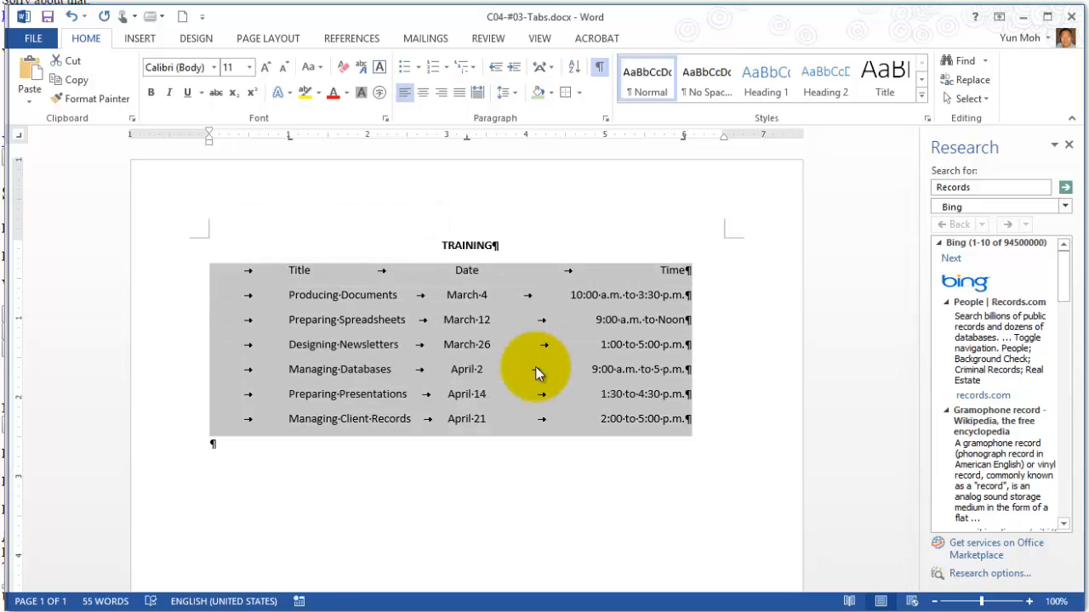
pyautogui.click(289, 137)
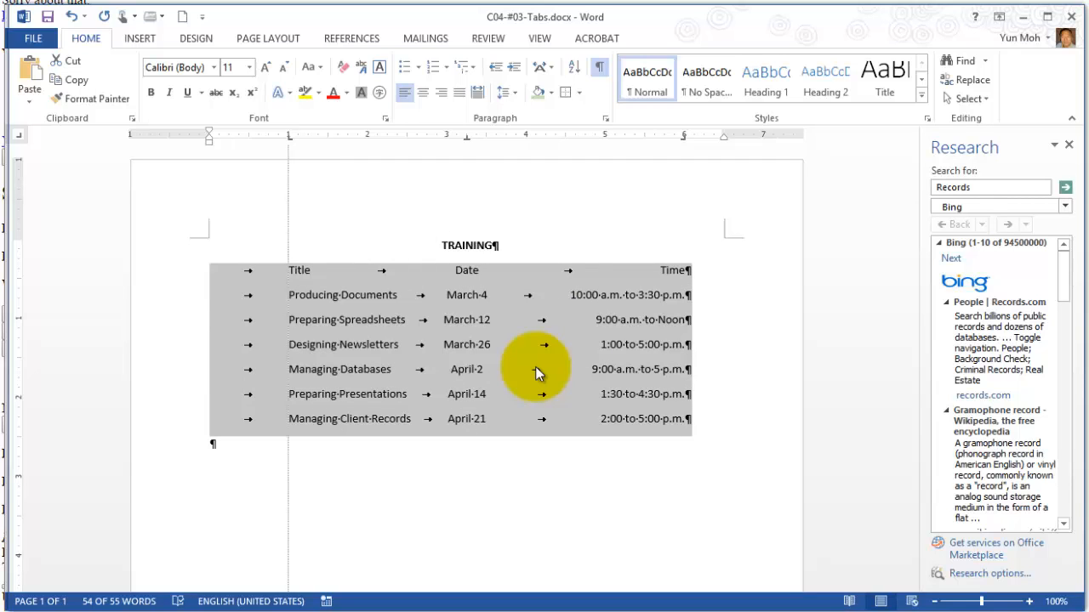
pyautogui.moveTo(289, 137); pyautogui.dragTo(250, 137)
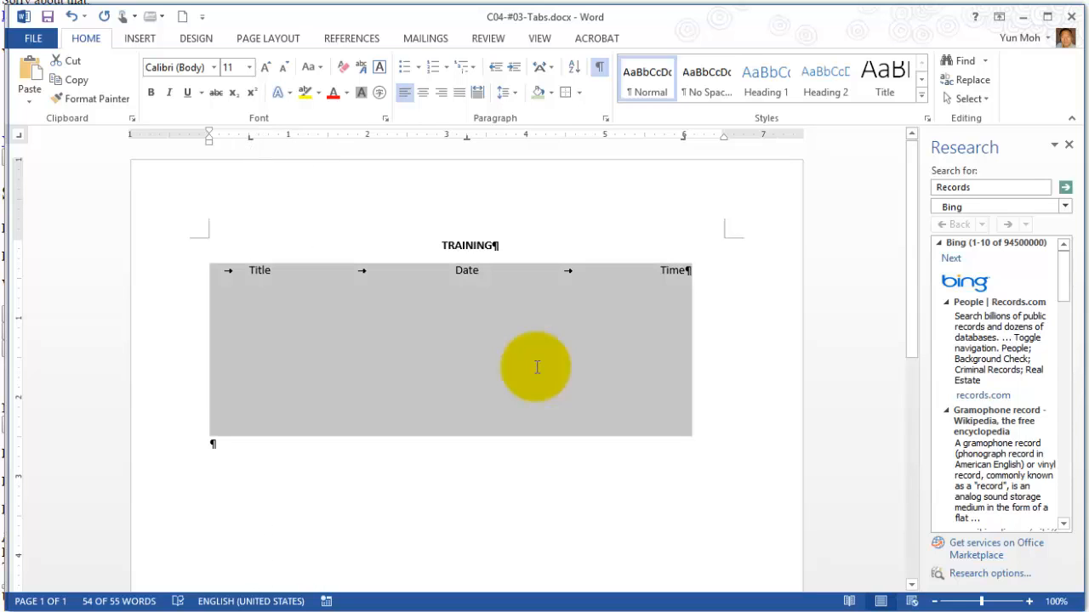
pyautogui.click(536, 367)
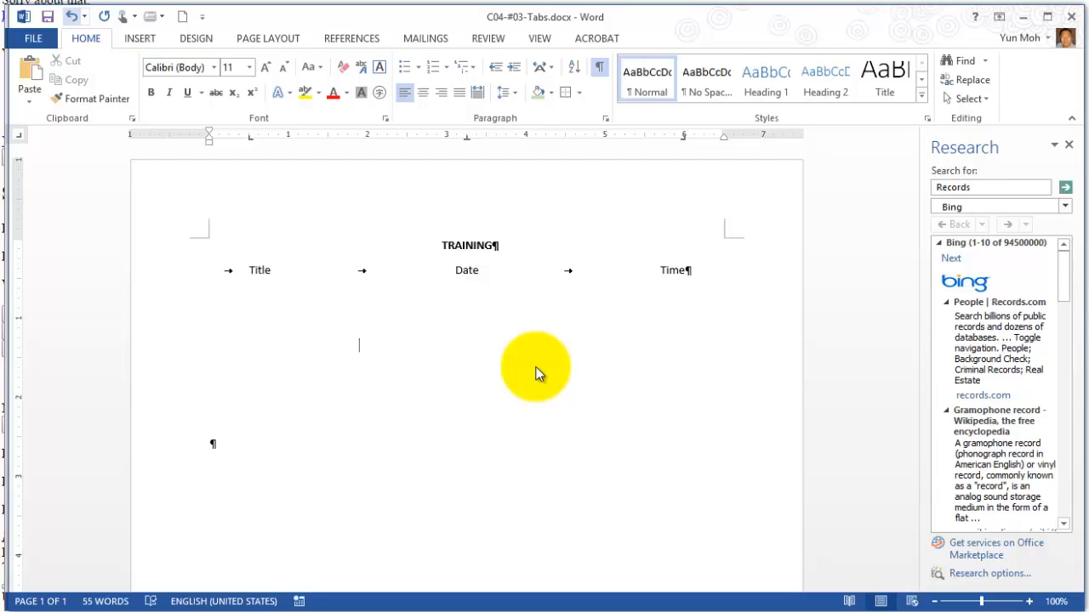
pyautogui.hotkey('ctrl', 'z')
pyautogui.hotkey('ctrl', 'z')
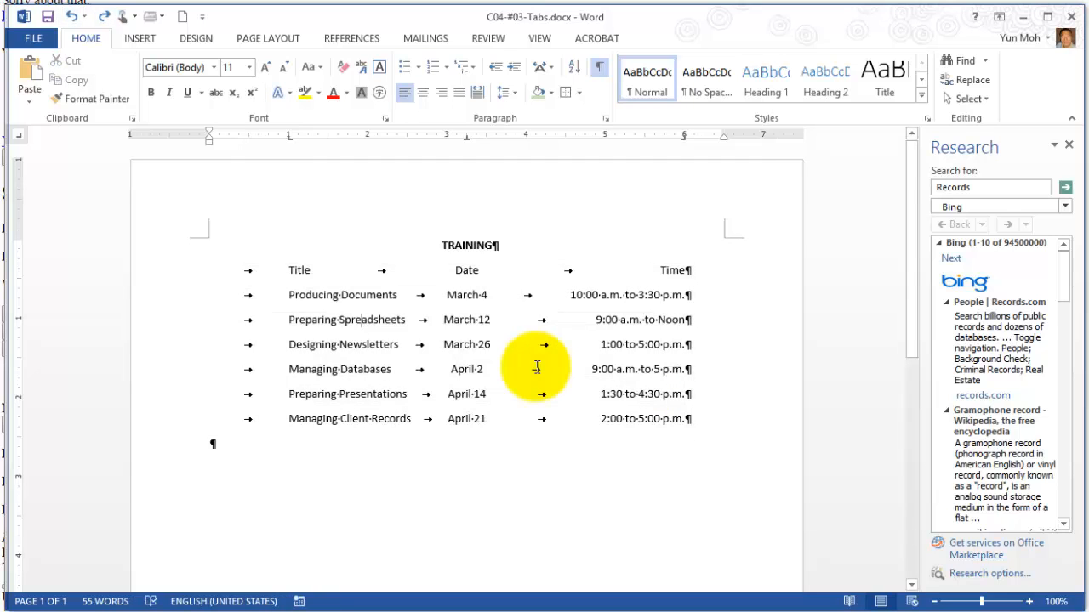
# Undo the move of the schedule lines' left tab stop to the 1-inch mark and hide the formatting marks.
pyautogui.moveTo(693, 420)
pyautogui.mouseDown()
pyautogui.moveTo(289, 320)
pyautogui.moveTo(213, 270)
pyautogui.mouseUp()
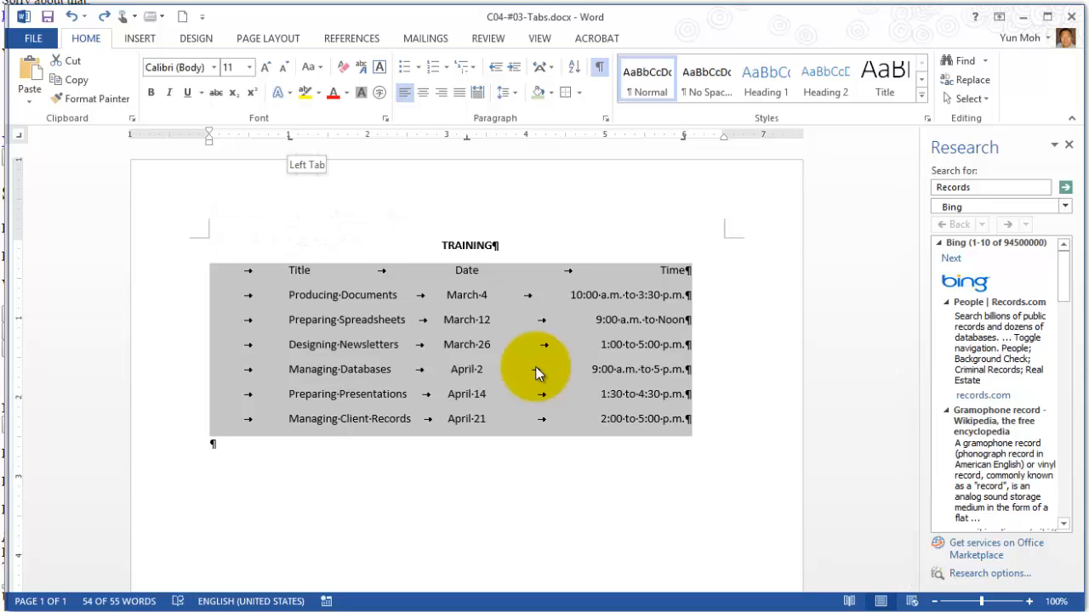
pyautogui.click(537, 370)
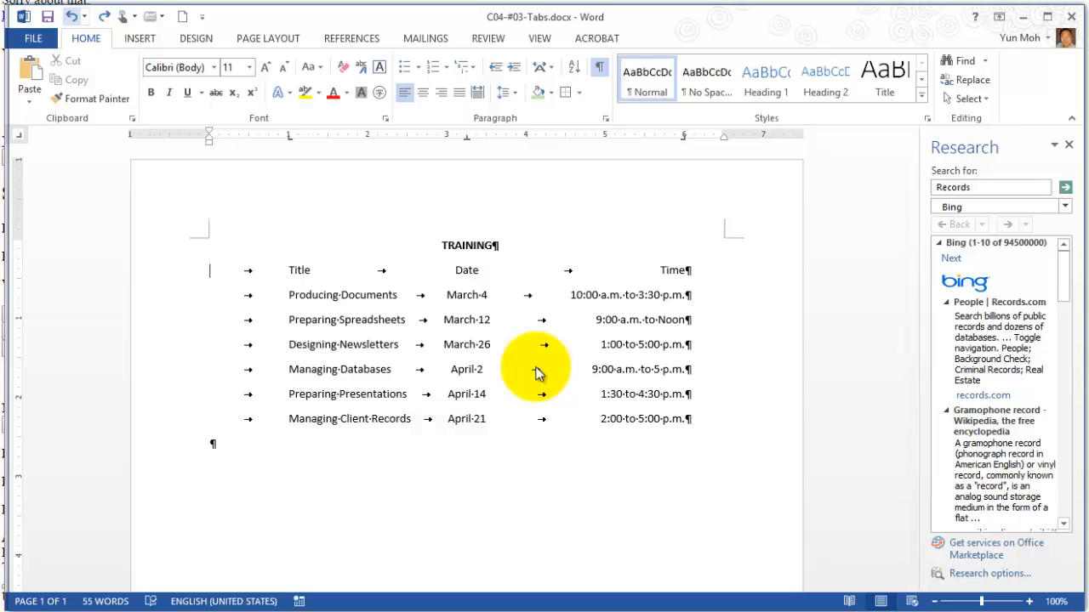
pyautogui.hotkey('ctrl', 'z')
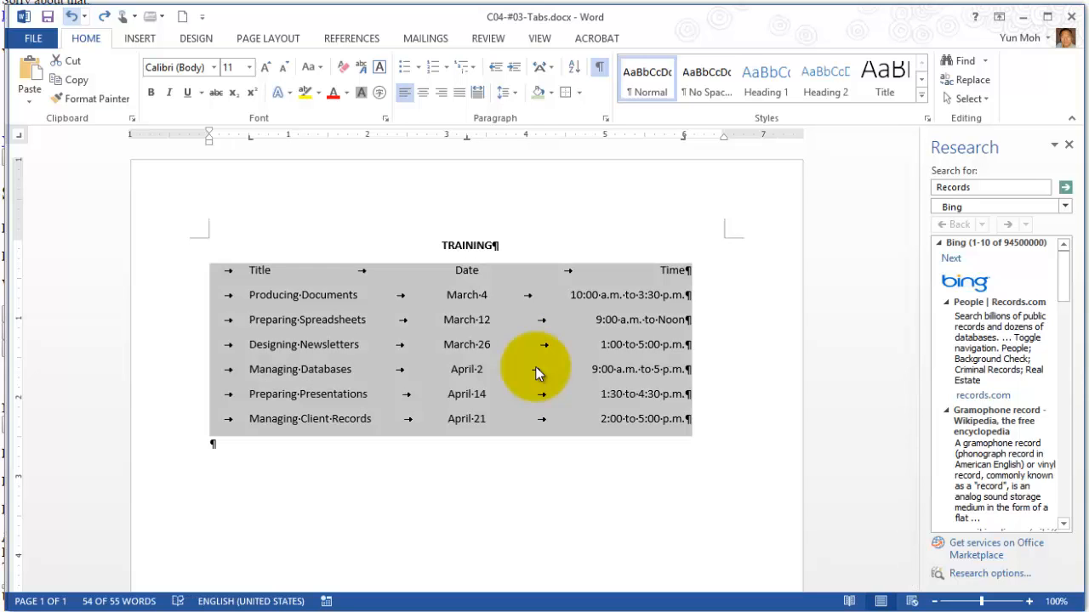
pyautogui.click(537, 369)
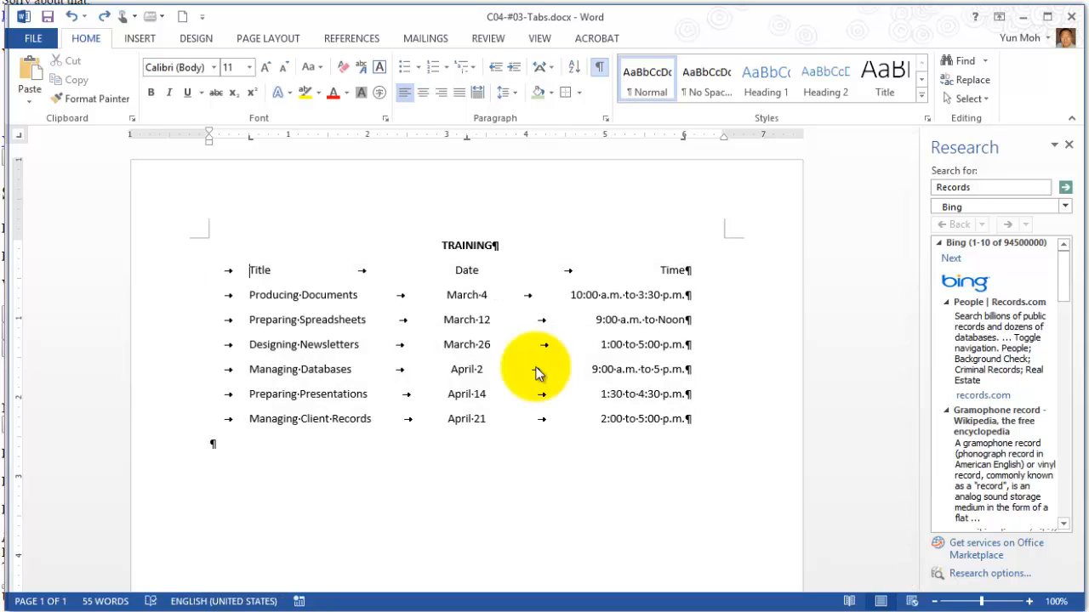
pyautogui.hotkey('ctrl', 'shift', '8')
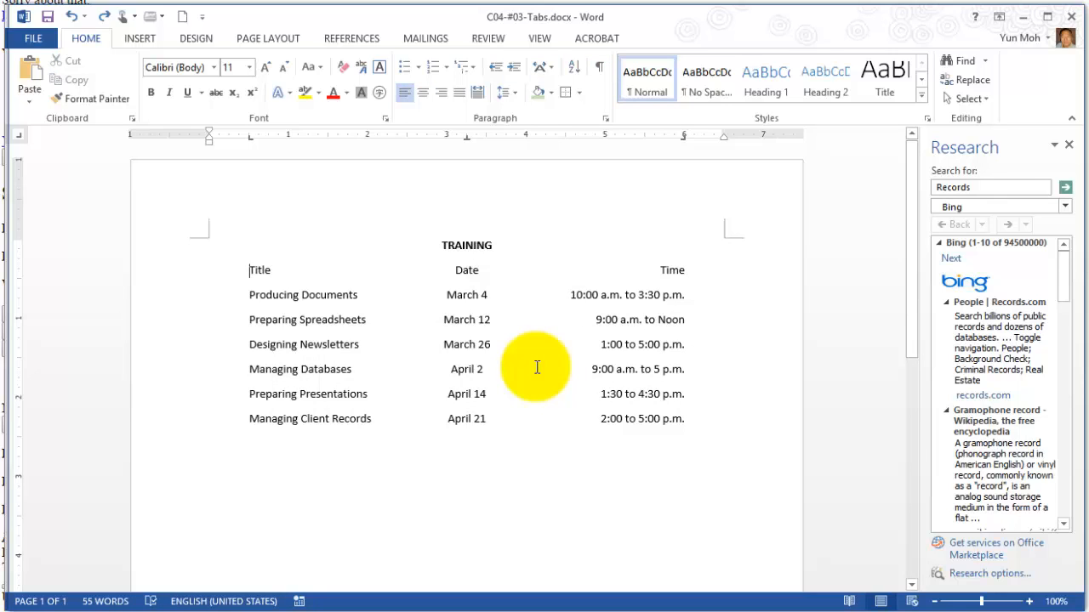
# With only the word Title selected, move its line's left tab stop to the 1-inch mark and undo the move.
pyautogui.hotkey('shift', 'Right')
pyautogui.hotkey('shift', 'Right')
pyautogui.hotkey('shift', 'Right')
pyautogui.hotkey('shift', 'Right')
pyautogui.hotkey('shift', 'Right')
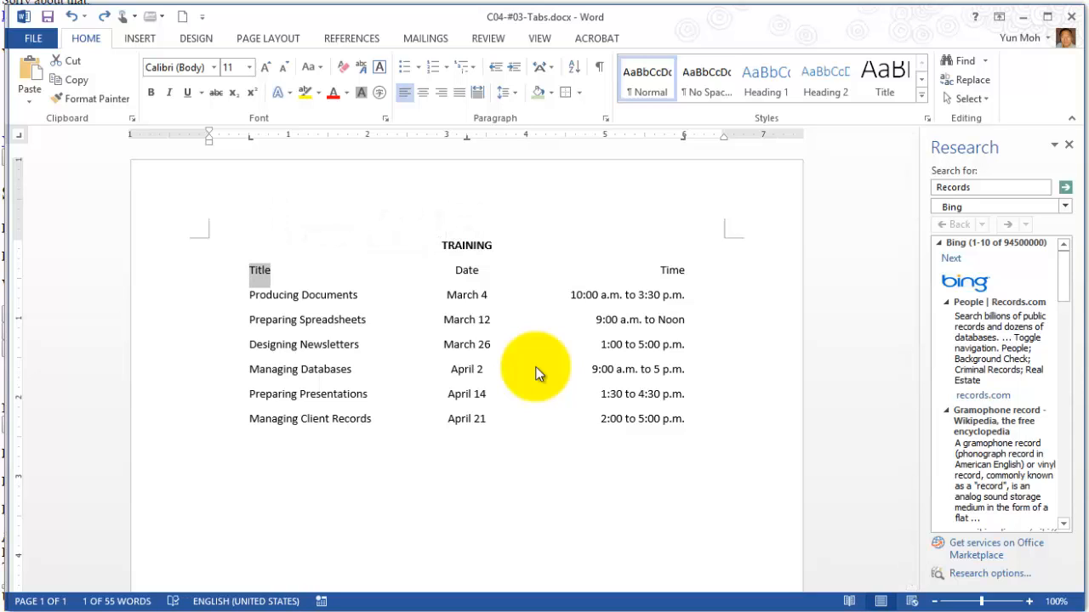
pyautogui.moveTo(250, 137); pyautogui.dragTo(290, 137)
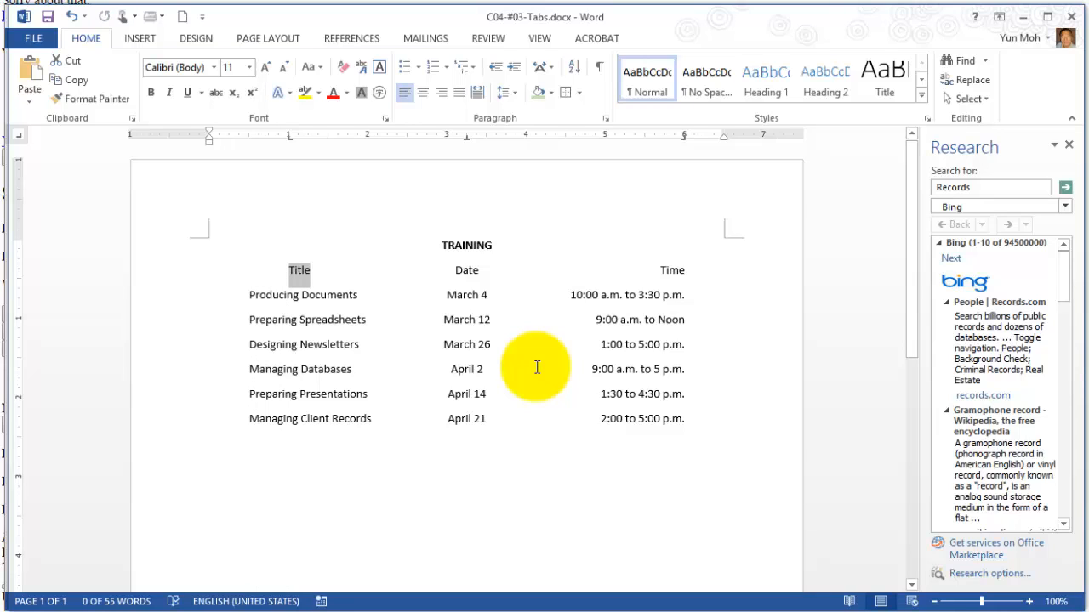
pyautogui.hotkey('ctrl', 'z')
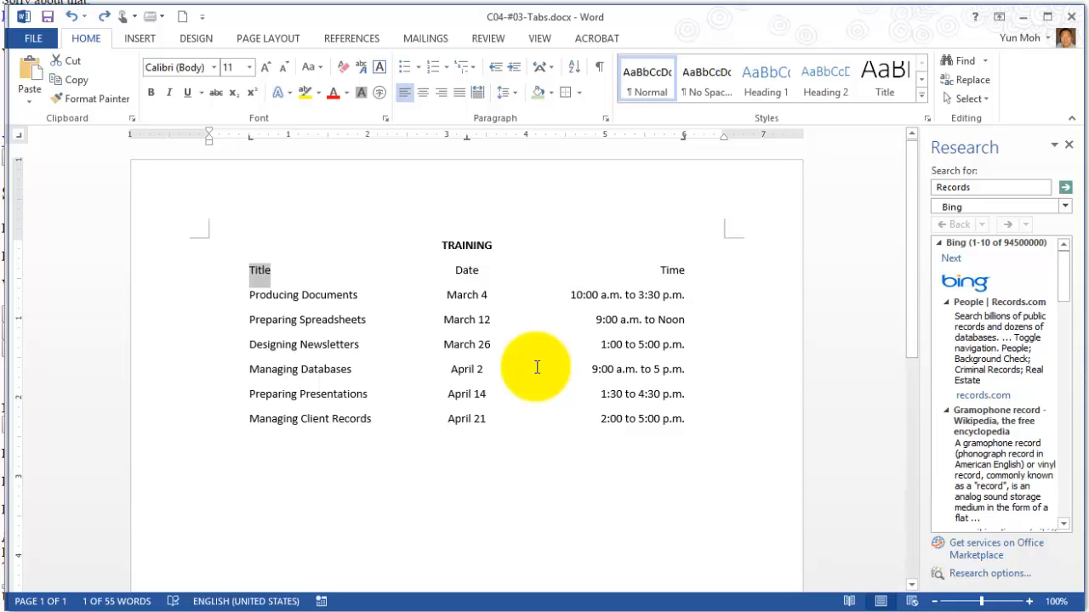
# Select the heading line and all six training rows and move their left tab stop to the 1-inch mark.
pyautogui.moveTo(686, 419); pyautogui.dragTo(218, 270)
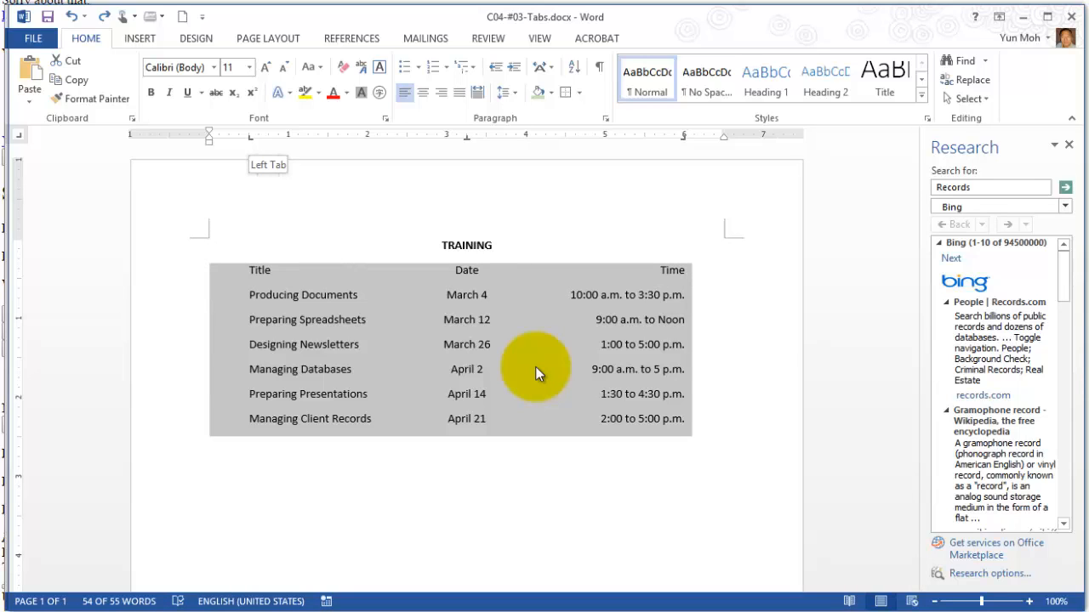
pyautogui.click(250, 137)
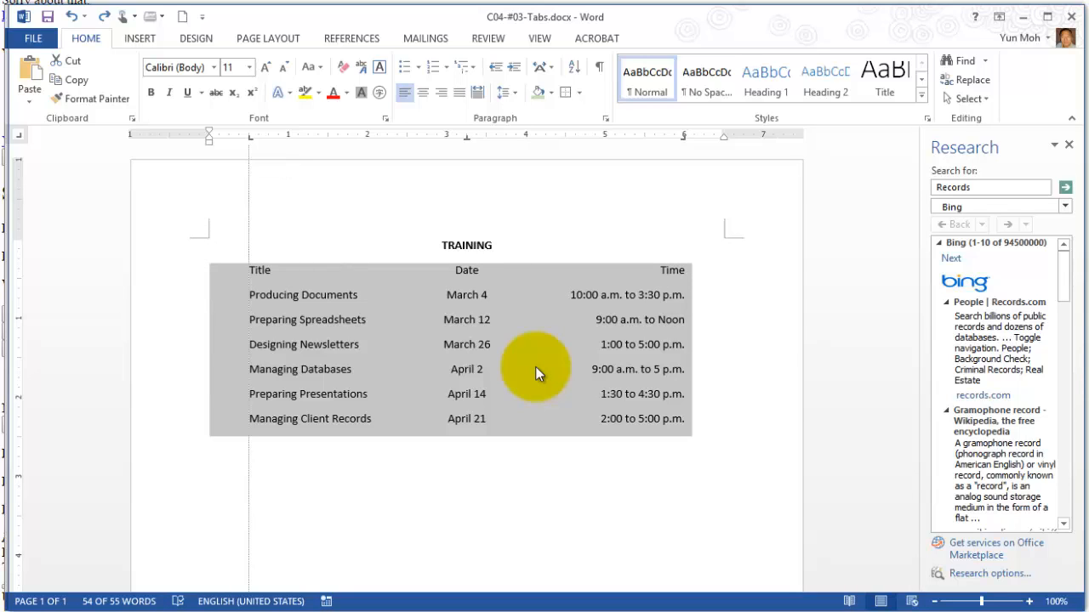
pyautogui.moveTo(250, 137); pyautogui.dragTo(286, 137)
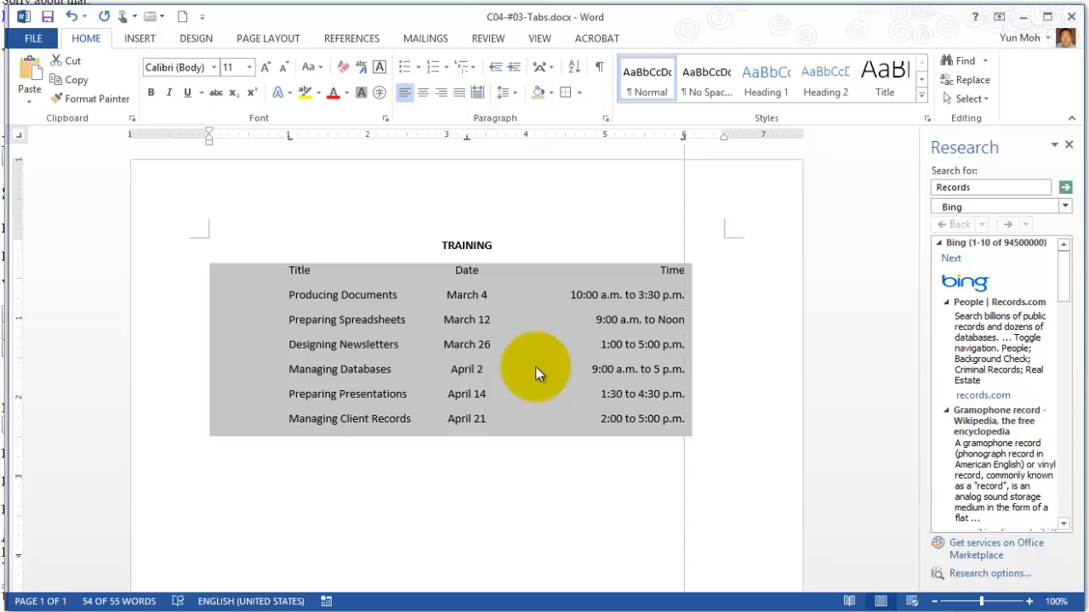
# Move the right tab stop of all selected schedule lines to the 5.5-inch mark and save the document.
pyautogui.moveTo(684, 137); pyautogui.dragTo(646, 137)
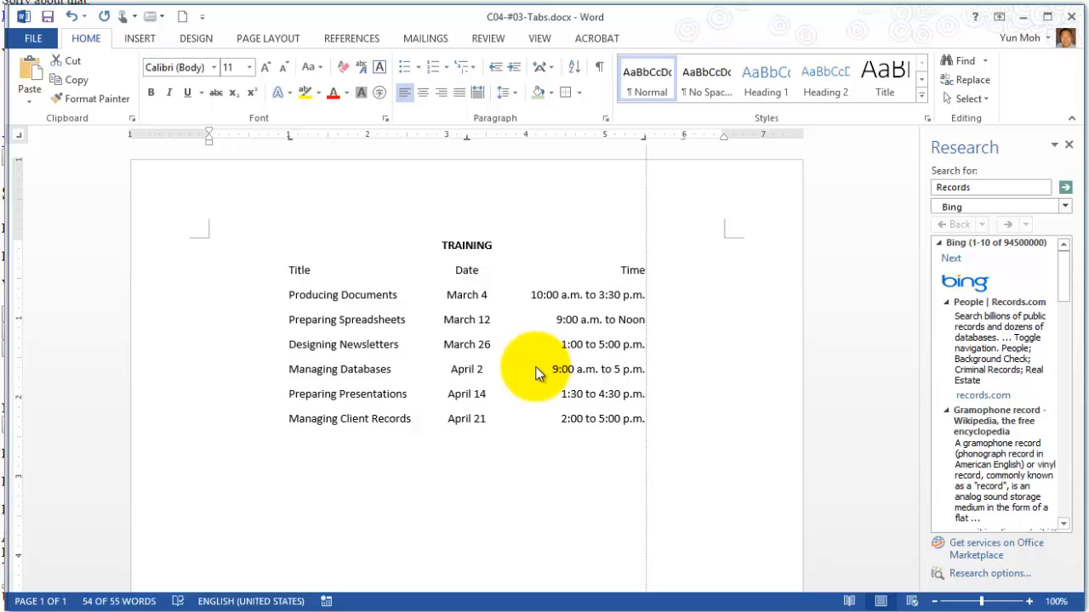
pyautogui.moveTo(645, 136); pyautogui.dragTo(644, 137)
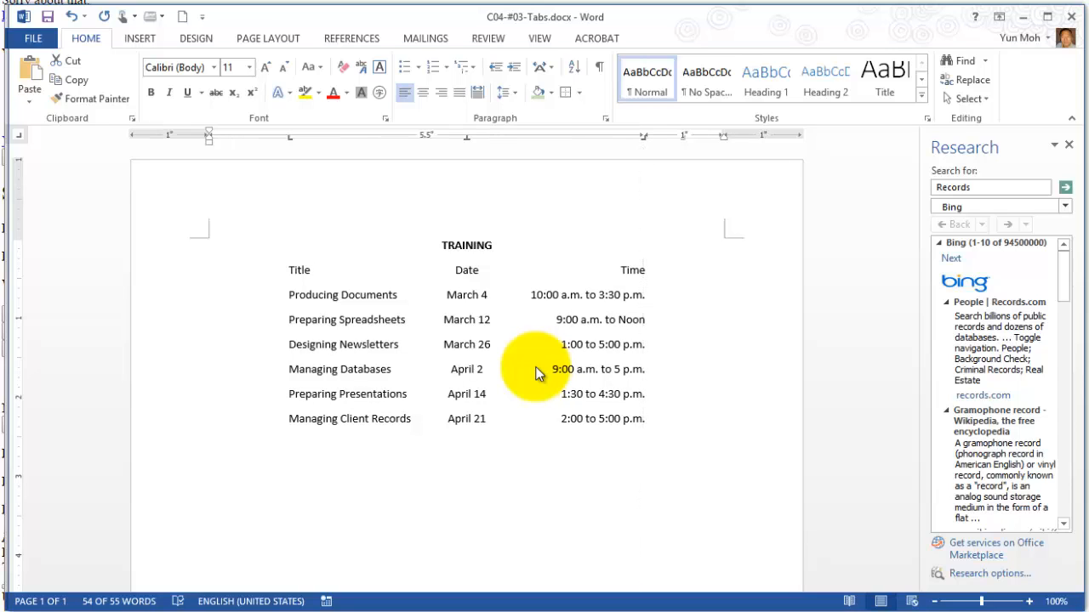
pyautogui.click(535, 366)
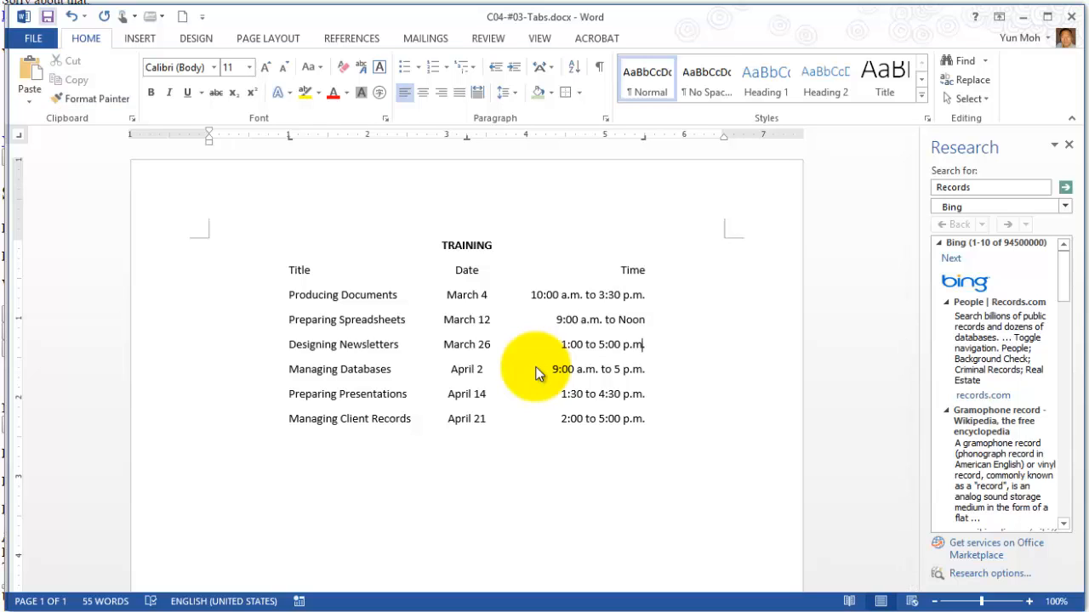
pyautogui.click(537, 373)
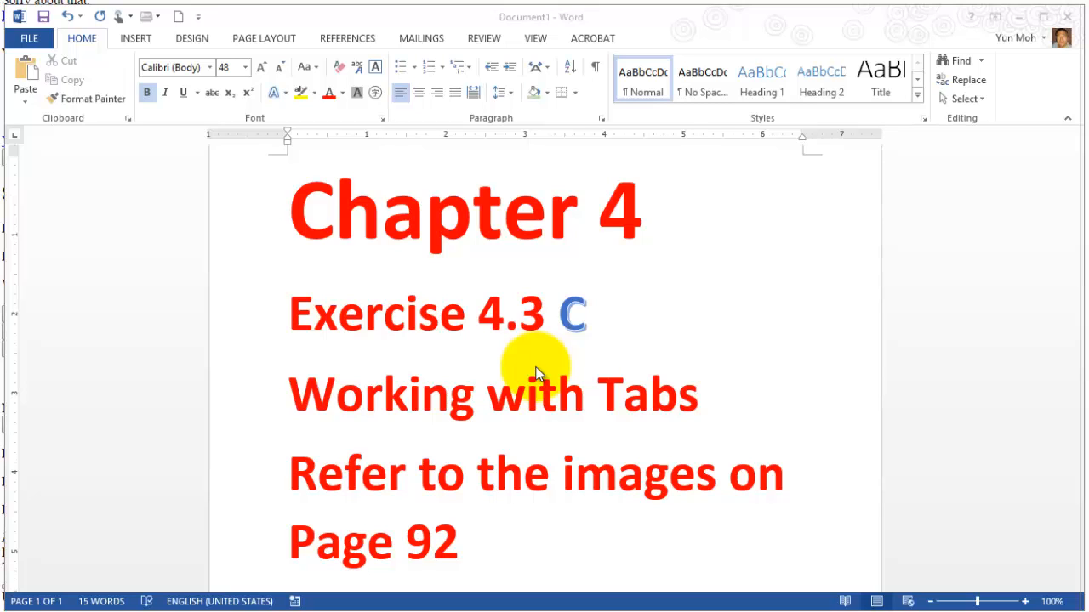
# Switch back to the C04-#03-Tabs document and make the column headings Title, Date and Time bold.
pyautogui.press('super+1')
pyautogui.press('super+1')
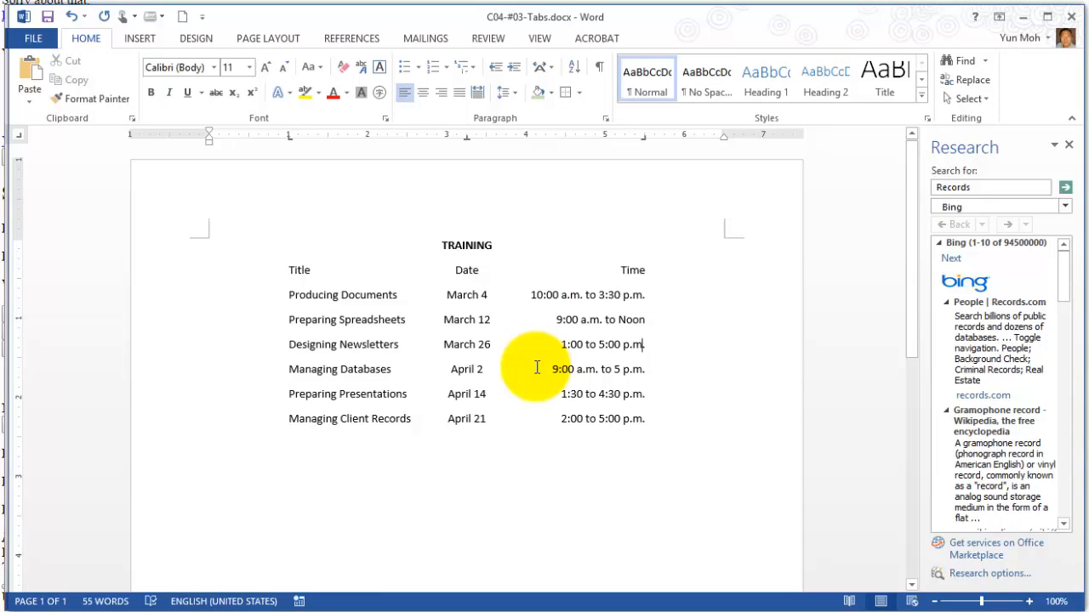
pyautogui.doubleClick(301, 271)
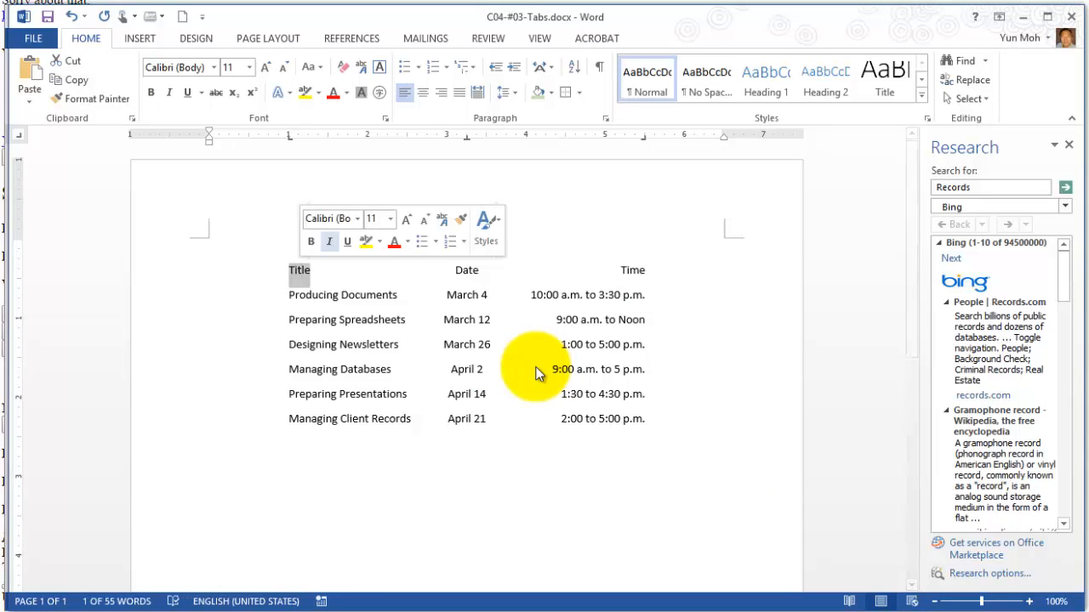
pyautogui.click(312, 241)
pyautogui.doubleClick(466, 271)
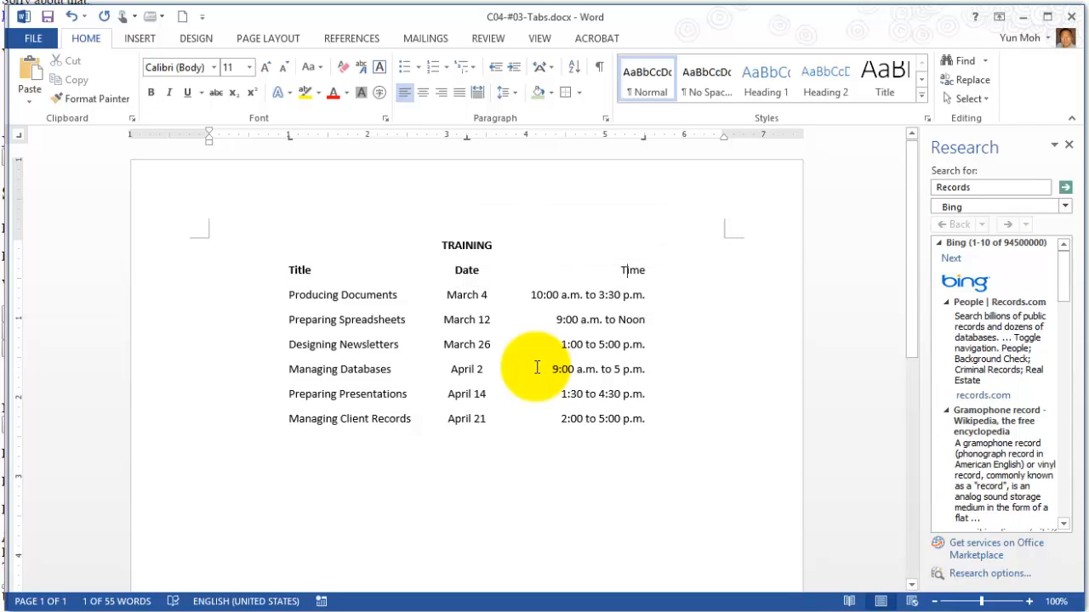
pyautogui.doubleClick(632, 270)
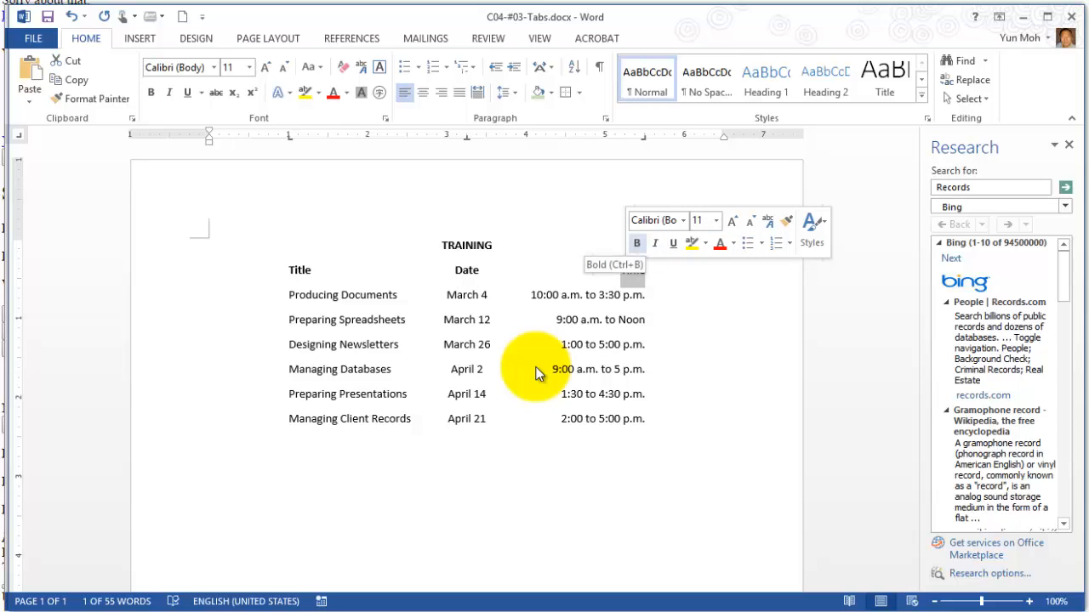
pyautogui.click(637, 243)
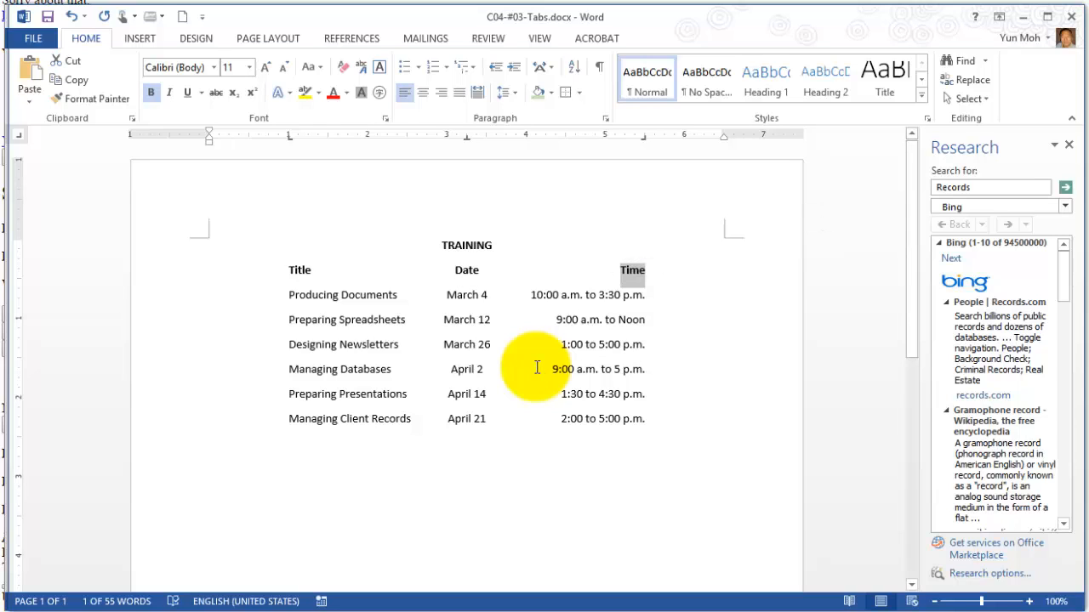
pyautogui.click(651, 394)
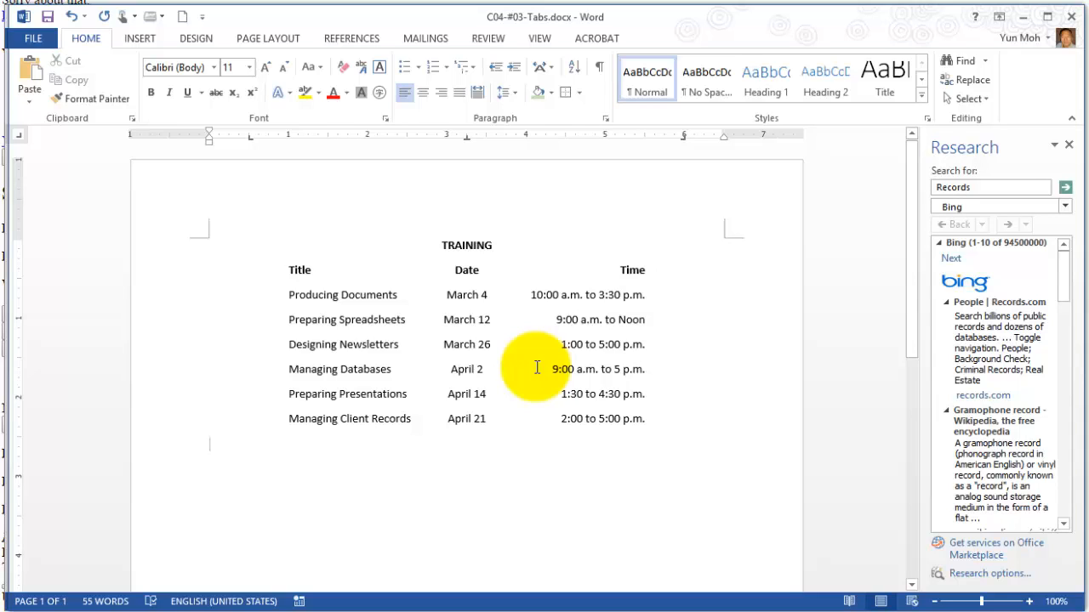
pyautogui.press('Return')
pyautogui.press('Return')
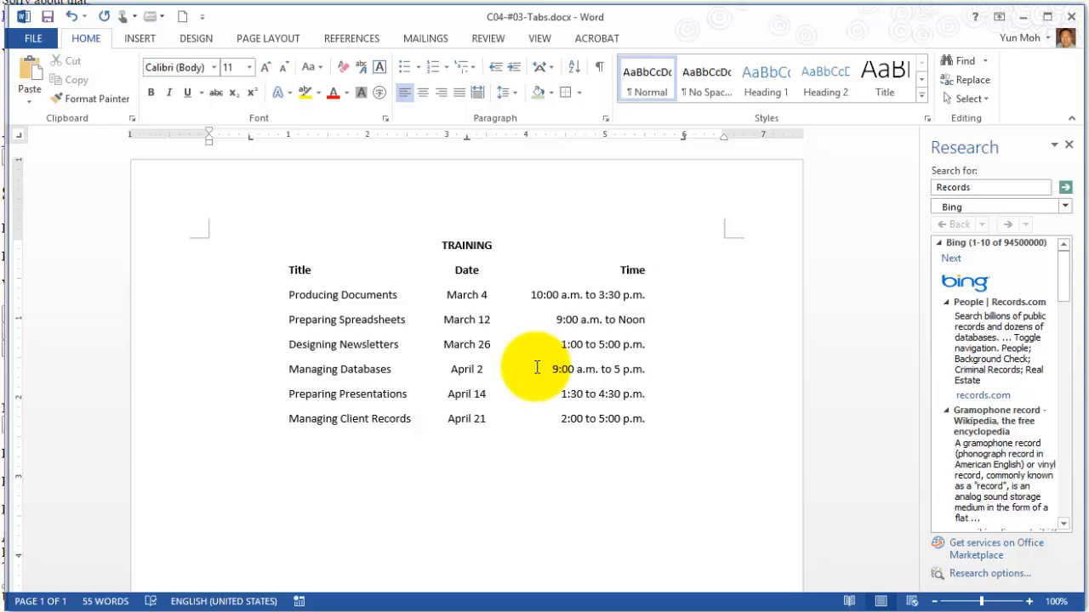
pyautogui.press('BackSpace')
pyautogui.press('BackSpace')
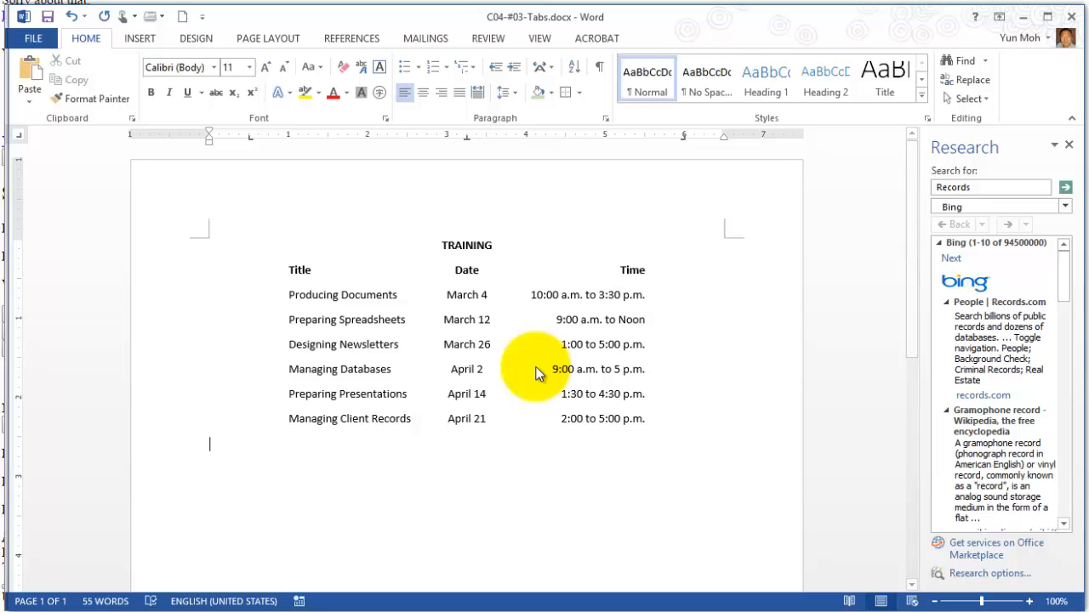
# Clear all tab stops from the empty paragraph below the schedule and add two new lines.
pyautogui.hotkey('alt', 'Tab')
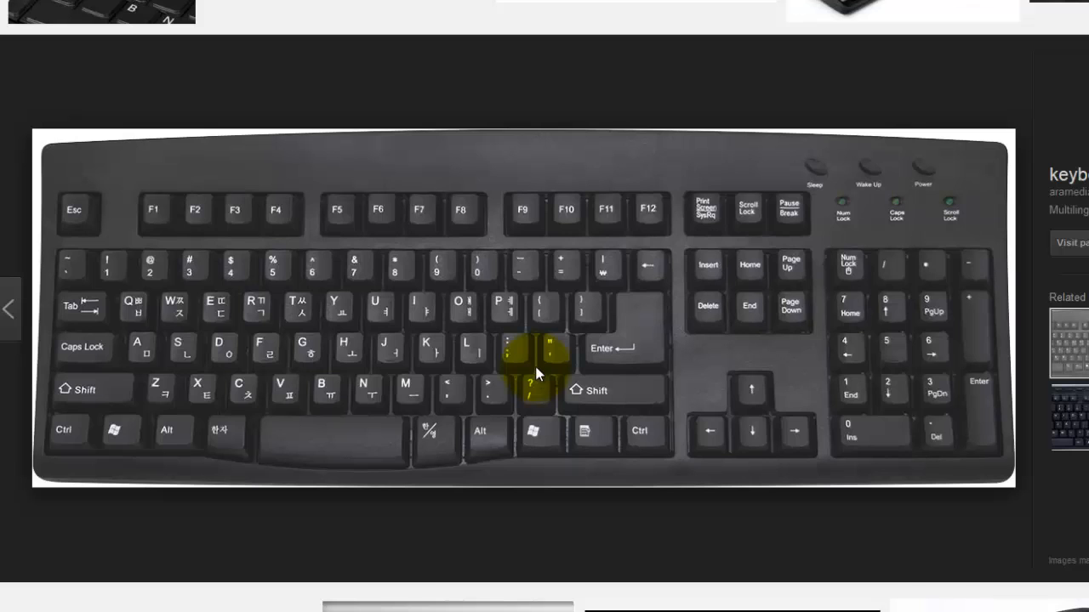
pyautogui.hotkey('alt', 'Tab')
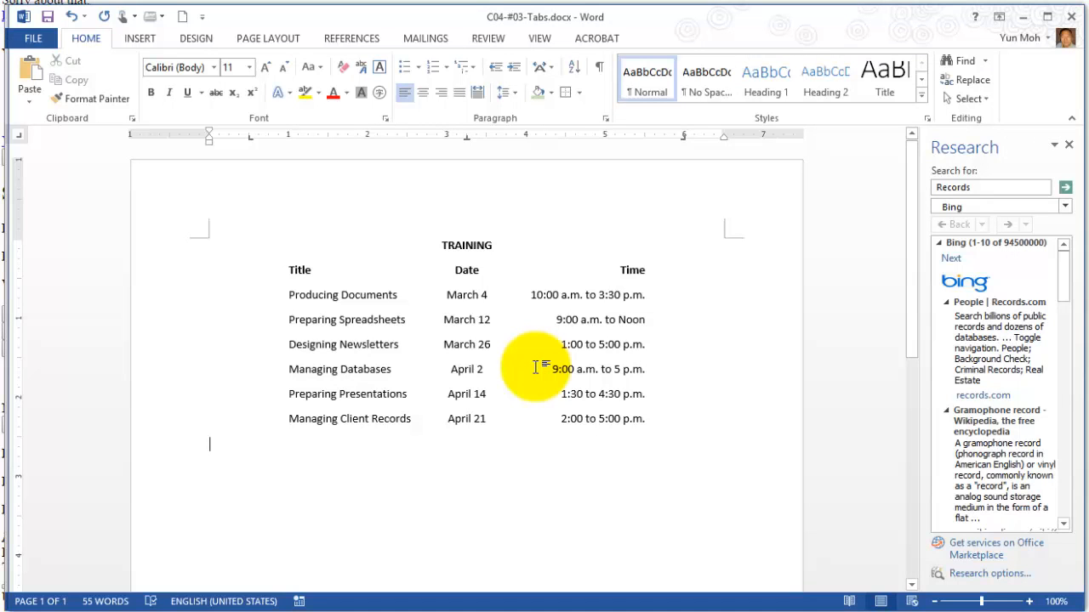
pyautogui.hotkey('ctrl', 'q')
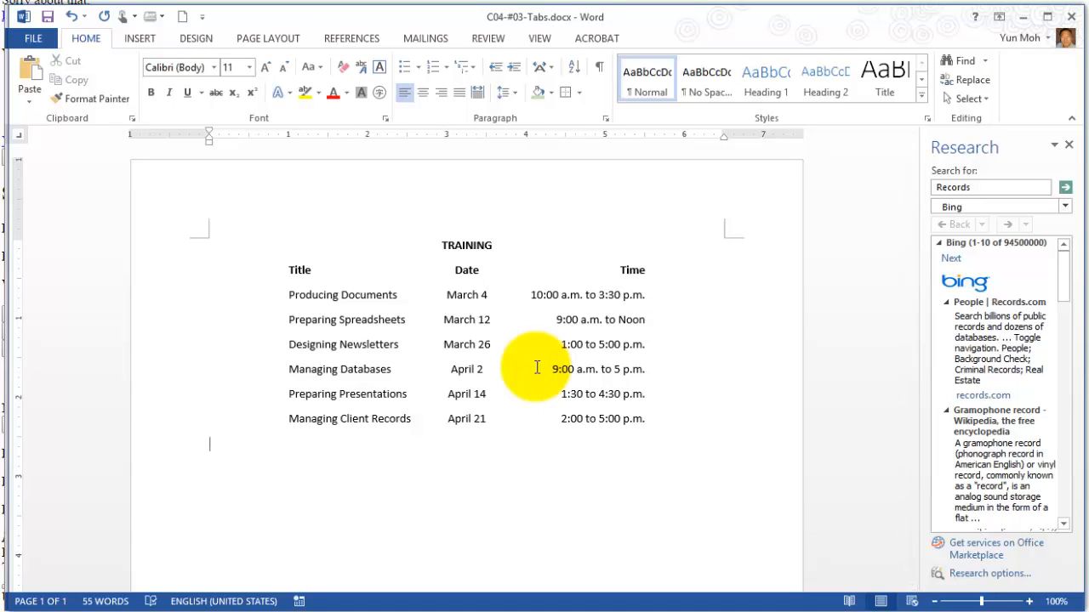
pyautogui.press('Return')
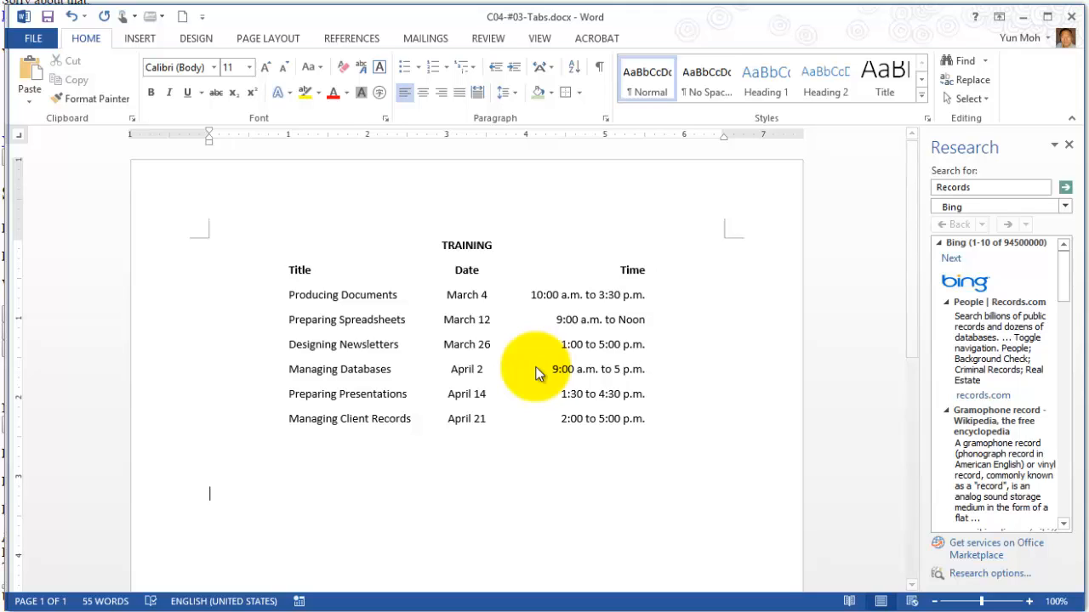
pyautogui.hotkey('alt', 'Tab')
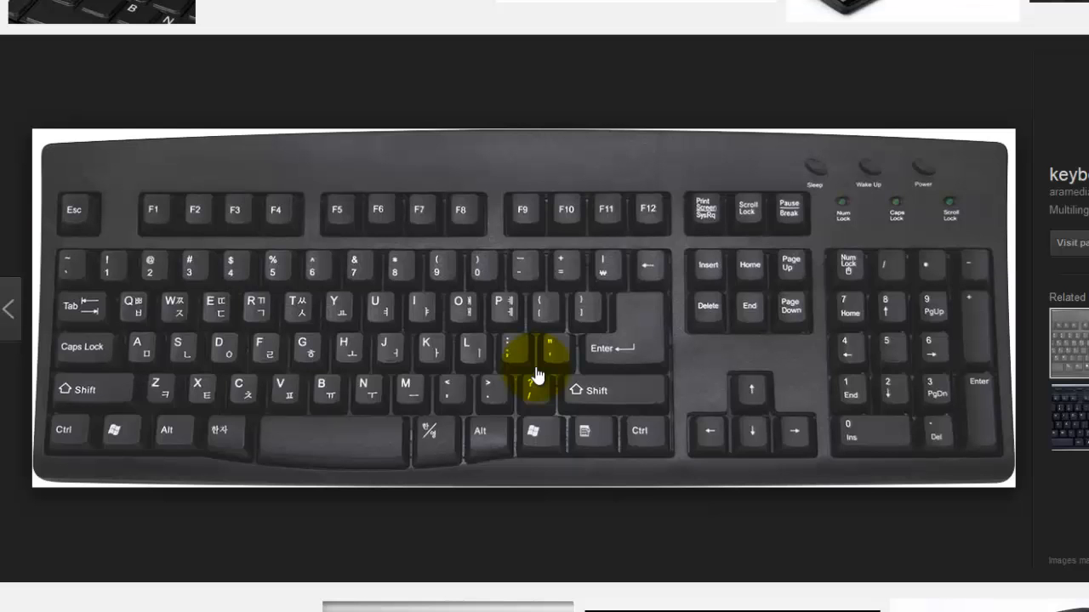
pyautogui.hotkey('alt', 'Tab')
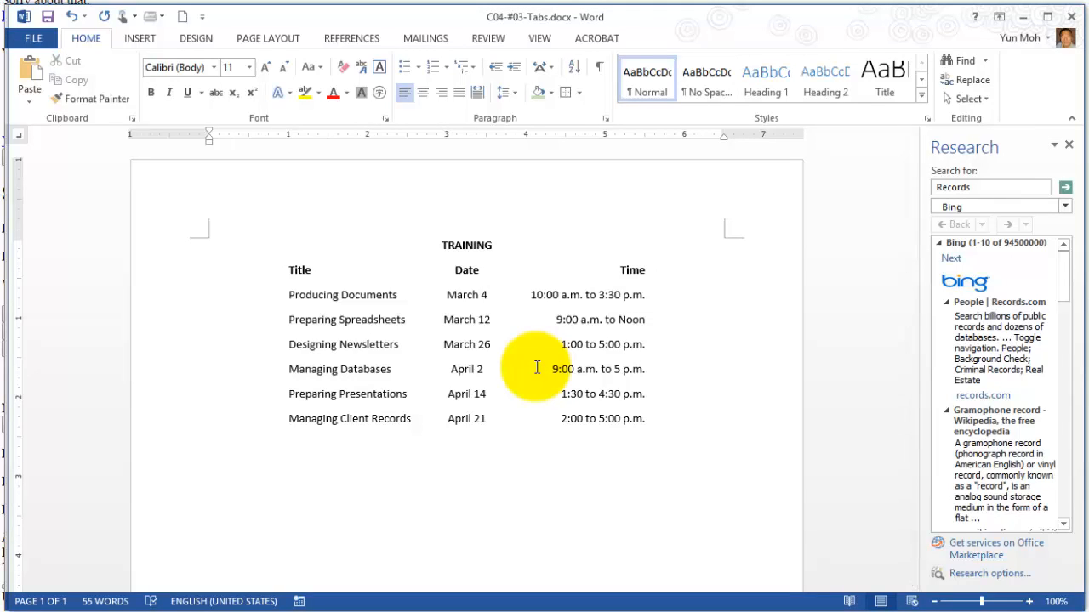
# Enter the heading NEW EMPLOYEE TRAINING below the schedule and start a new line under it.
pyautogui.write('NEW EMPLOYEE ')
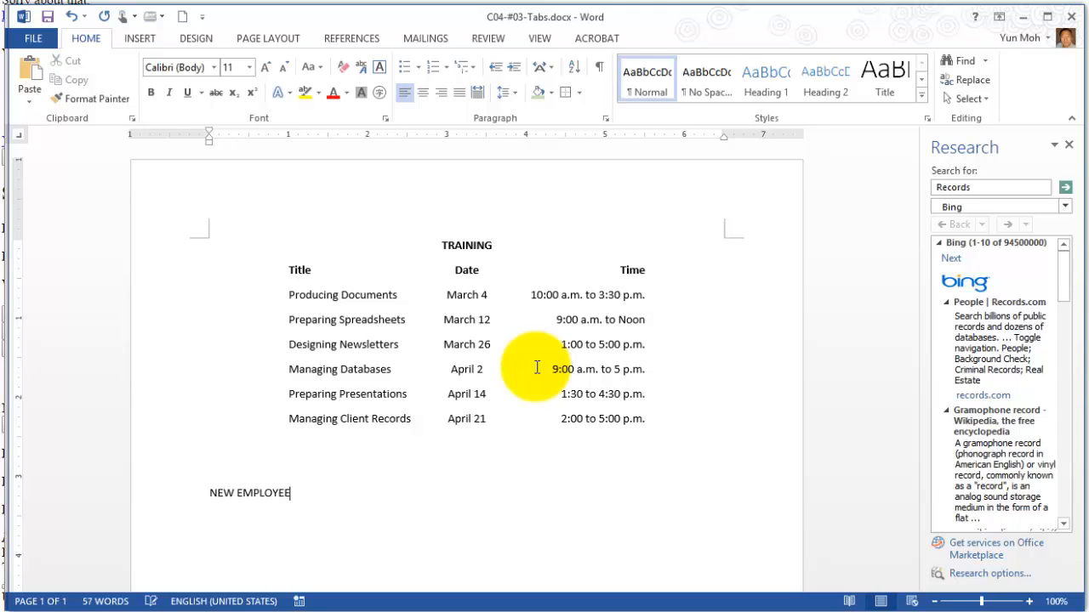
pyautogui.write('TRAINING')
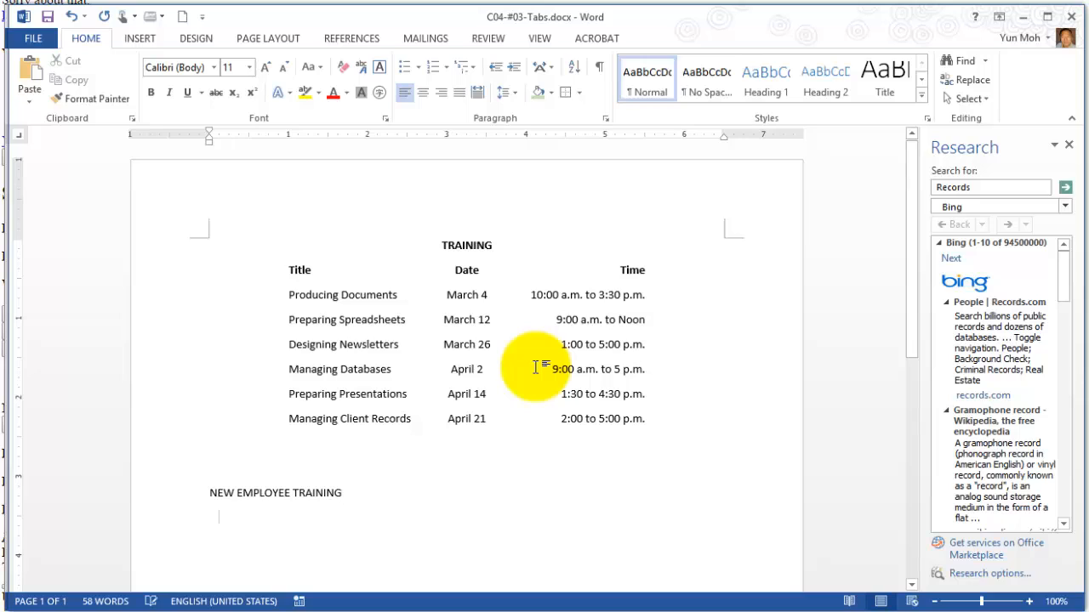
pyautogui.press('Return')
# Make the NEW EMPLOYEE TRAINING heading bold and centered, and return to the empty line below it.
pyautogui.hotkey('ctrl', 'shift', 'Left')
pyautogui.hotkey('ctrl', 'shift', 'Left')
pyautogui.hotkey('ctrl', 'shift', 'Left')
pyautogui.hotkey('ctrl', 'shift', 'Left')
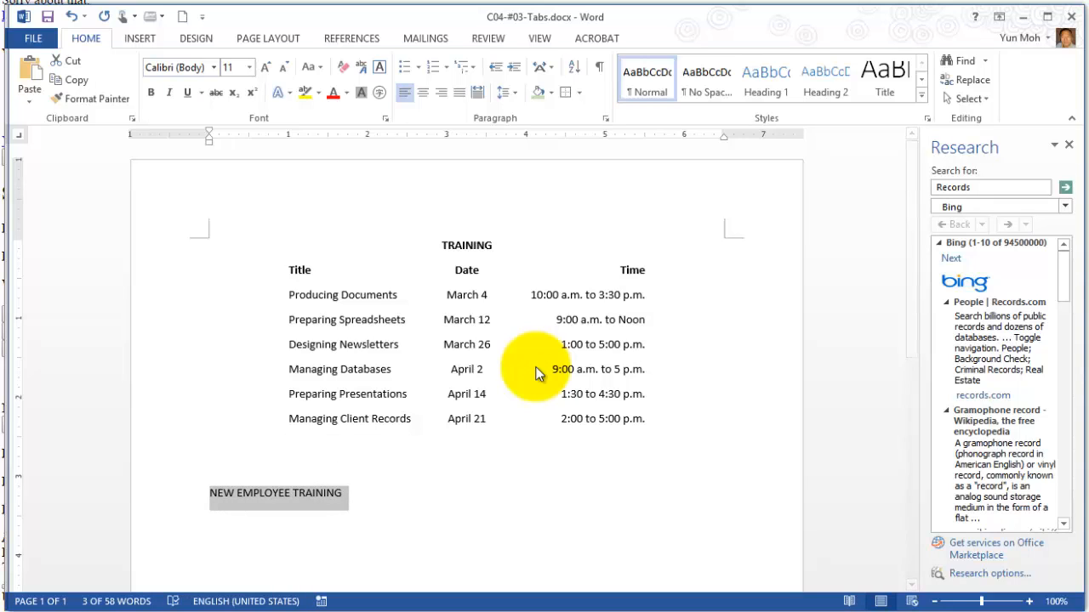
pyautogui.hotkey('ctrl', 'b')
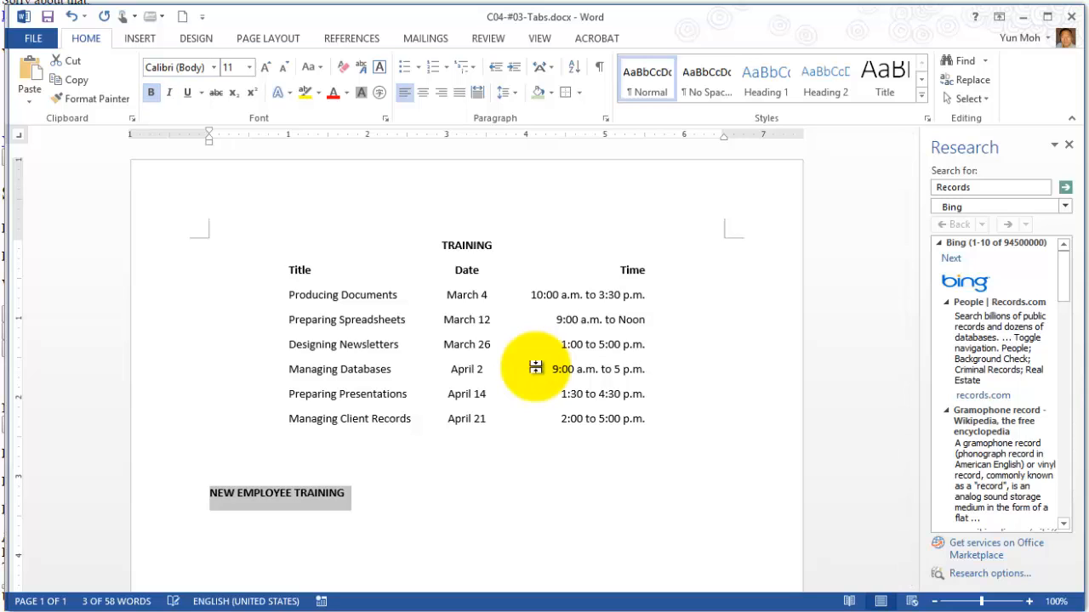
pyautogui.hotkey('ctrl', 'e')
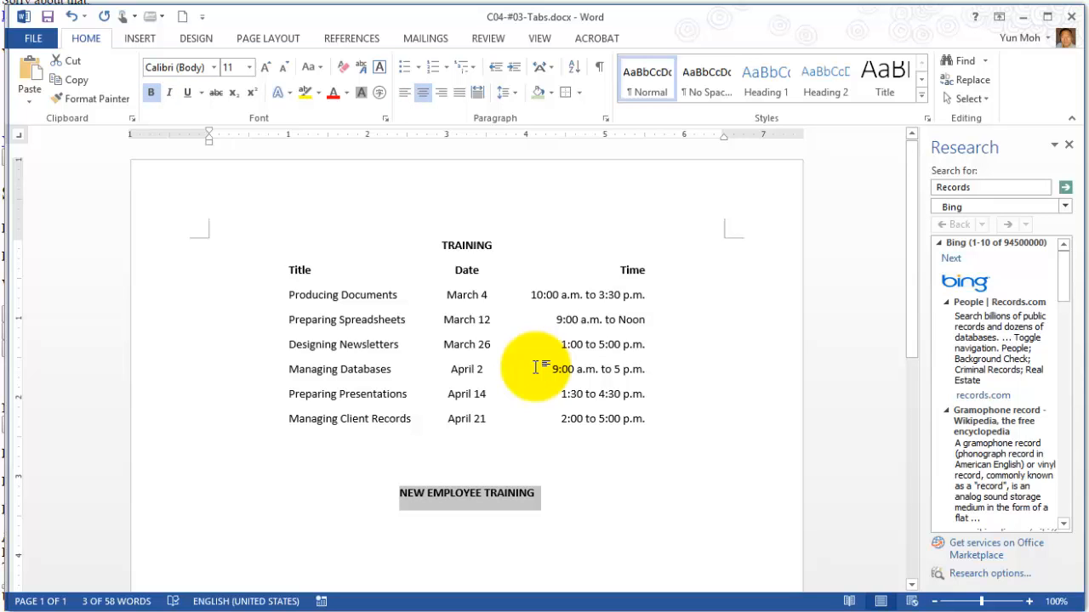
pyautogui.press('Down')
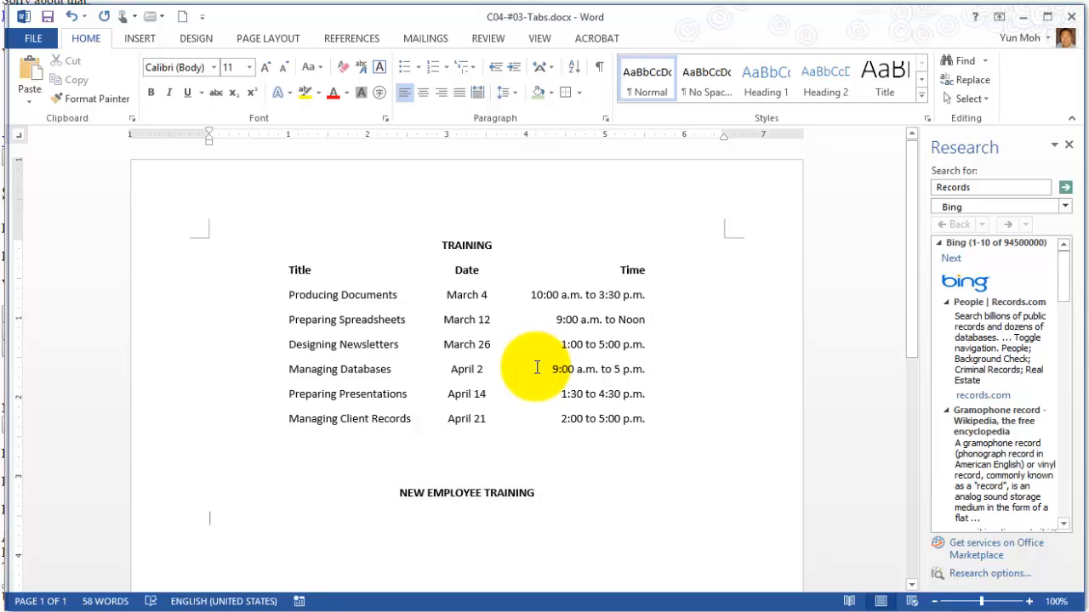
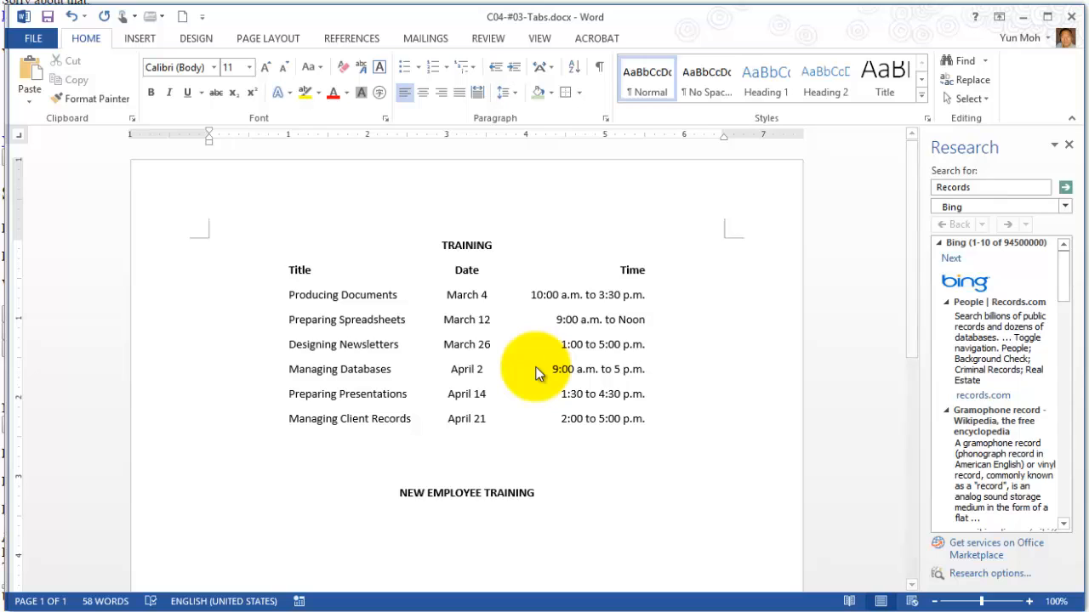
# In the Tabs settings for the line below the new heading, set left-aligned tab stops at 1.75 and 4 inches.
pyautogui.click(606, 119)
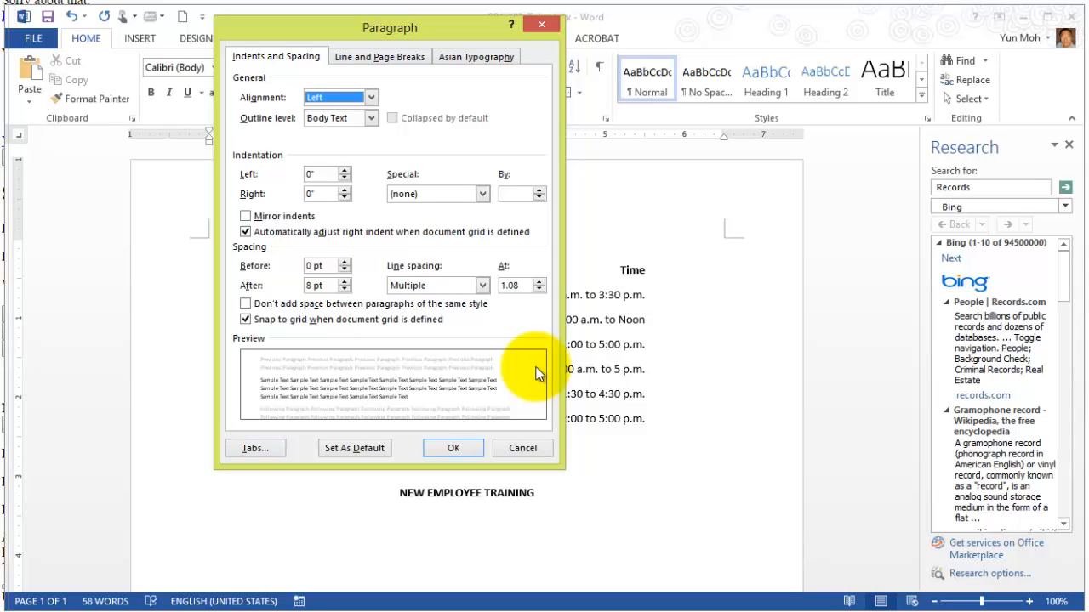
pyautogui.hotkey('shift', 'Tab')
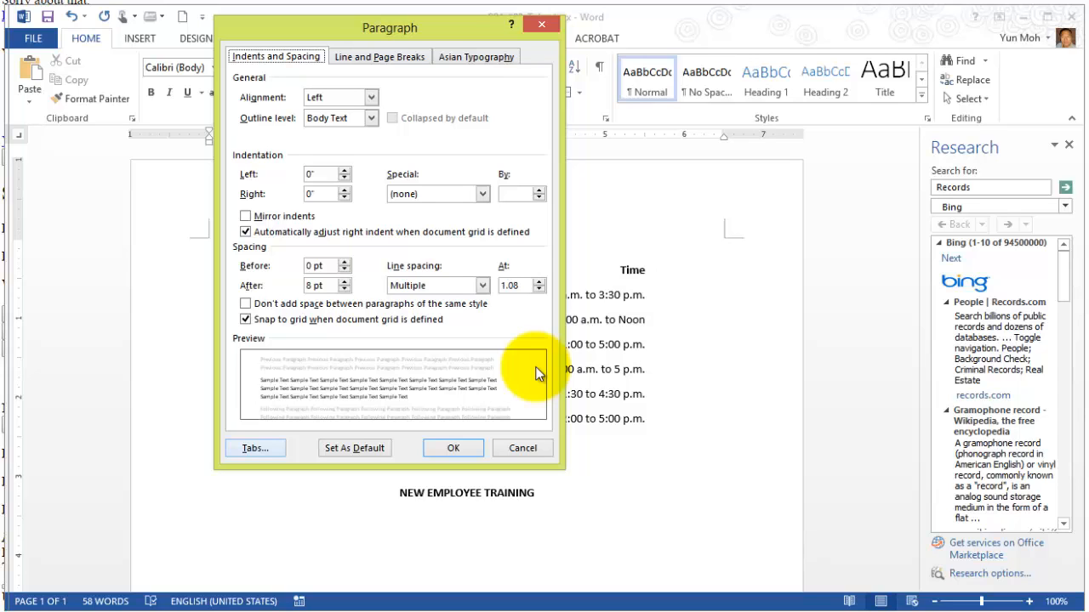
pyautogui.press('Return')
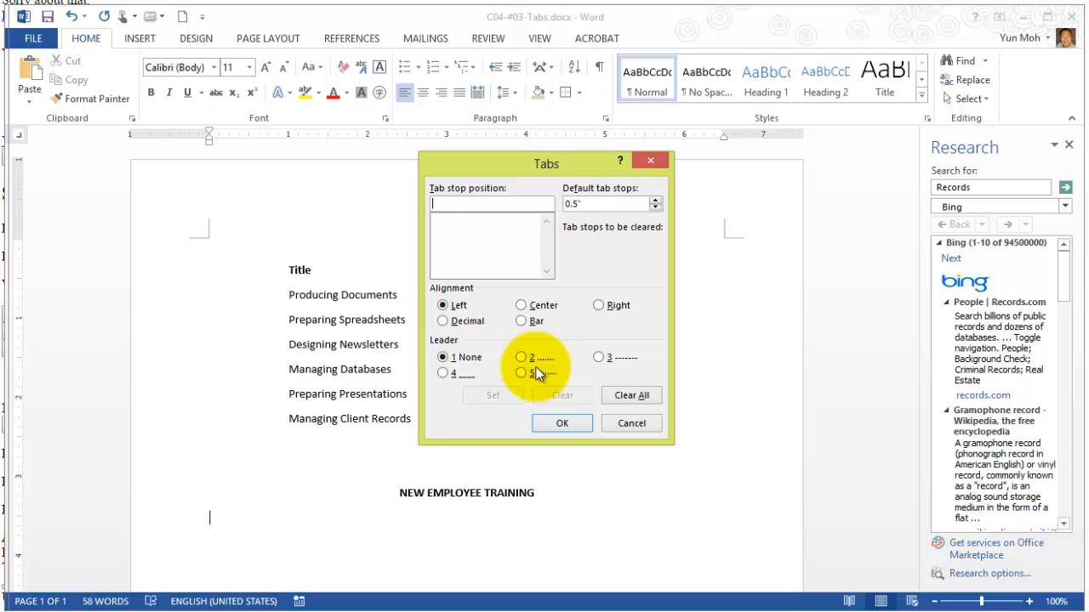
pyautogui.write('1.75')
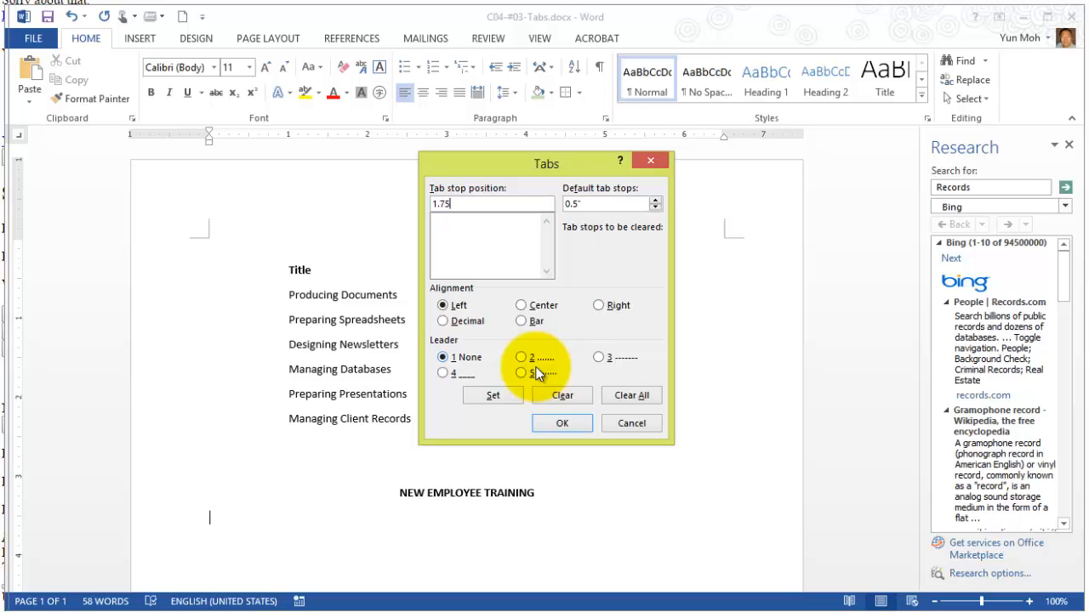
pyautogui.hotkey('shift', 'Home')
pyautogui.press('End')
pyautogui.hotkey('alt', 's')
pyautogui.press('Delete')
pyautogui.write('4')
pyautogui.hotkey('alt', 's')
pyautogui.press('Return')
pyautogui.press('BackSpace')
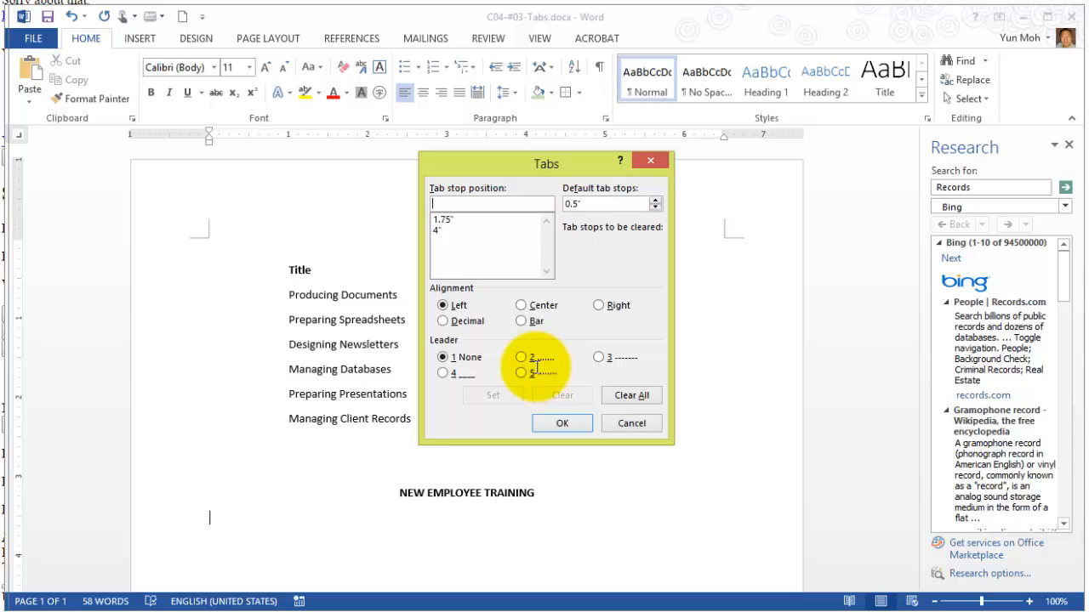
# Add a bar tab at 3.25 inches to the line's tab stops.
pyautogui.write('3.')
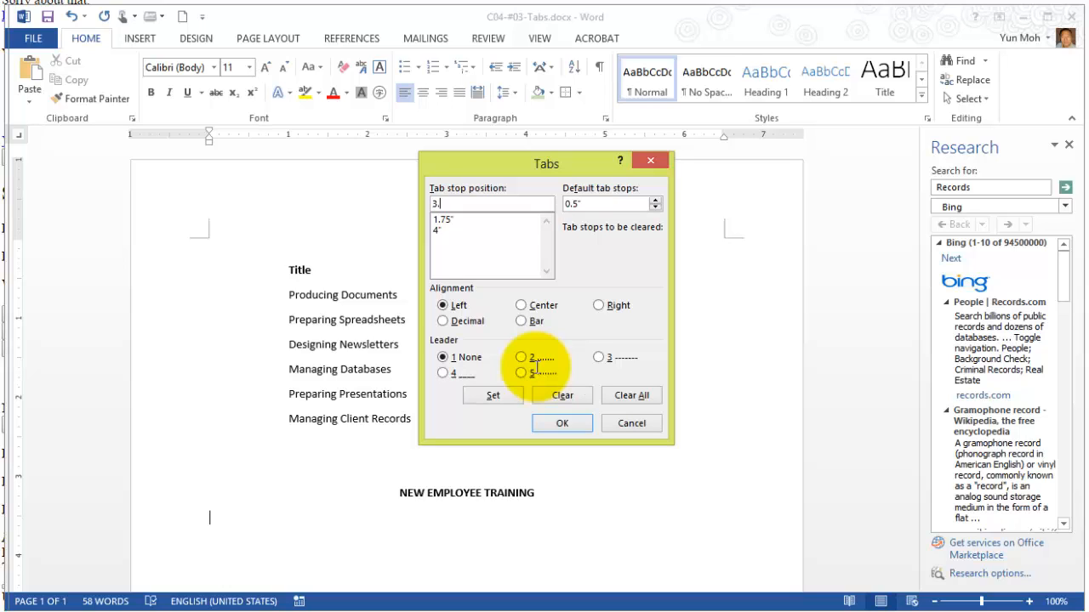
pyautogui.write('25')
pyautogui.hotkey('alt', 'b')
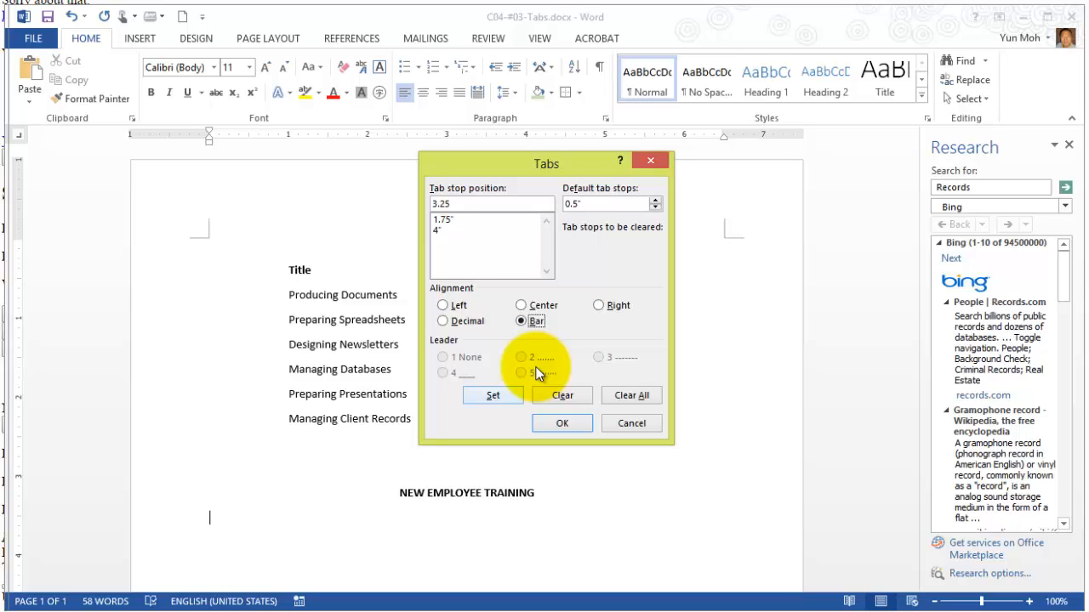
pyautogui.hotkey('alt', 's')
# Check the alignment of the listed tab stops, leave the 1.75-inch stop on Left, and apply the tab settings.
pyautogui.press('Down')
pyautogui.press('Down')
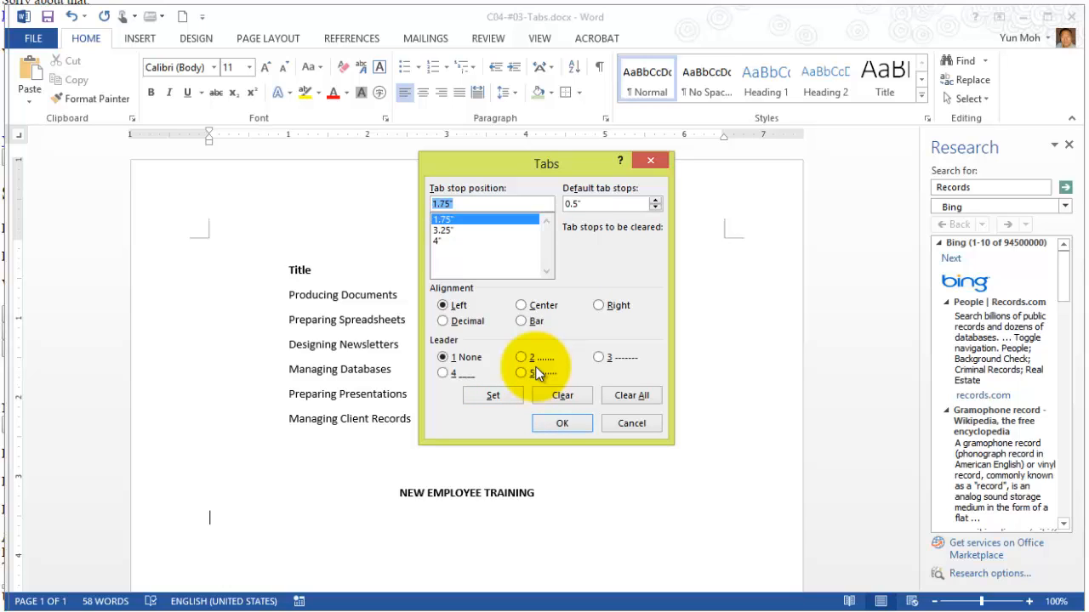
pyautogui.press('Down')
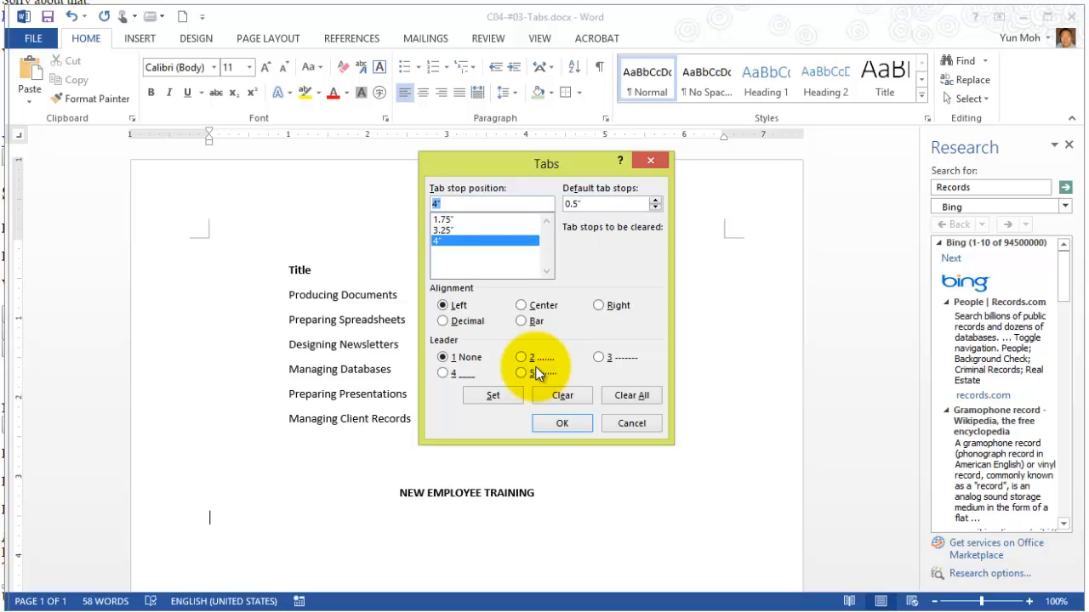
pyautogui.press('Up')
pyautogui.press('Up')
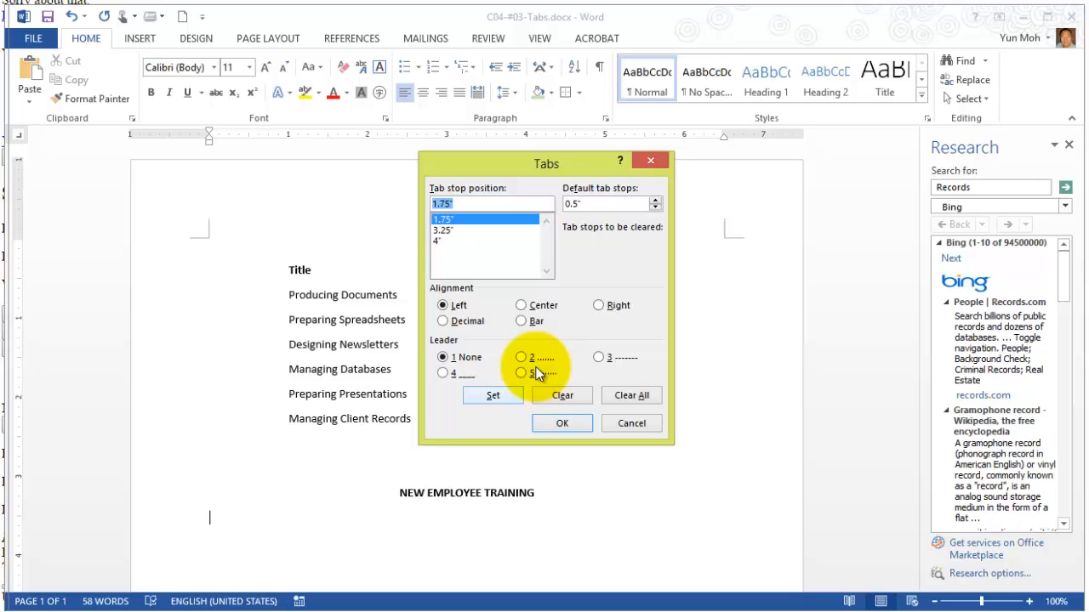
pyautogui.hotkey('alt', 'c')
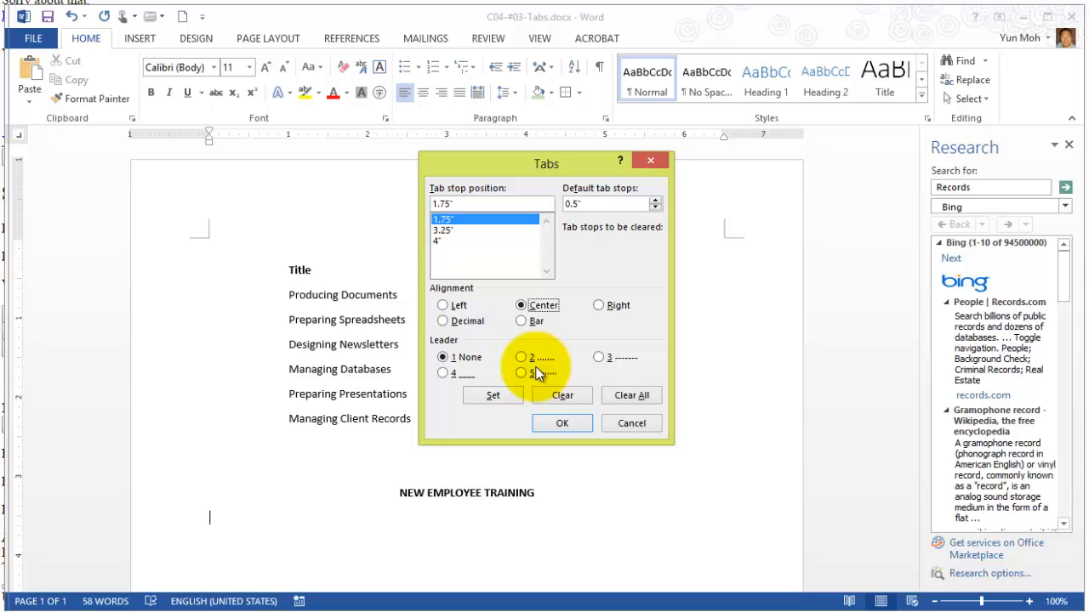
pyautogui.hotkey('alt', 'l')
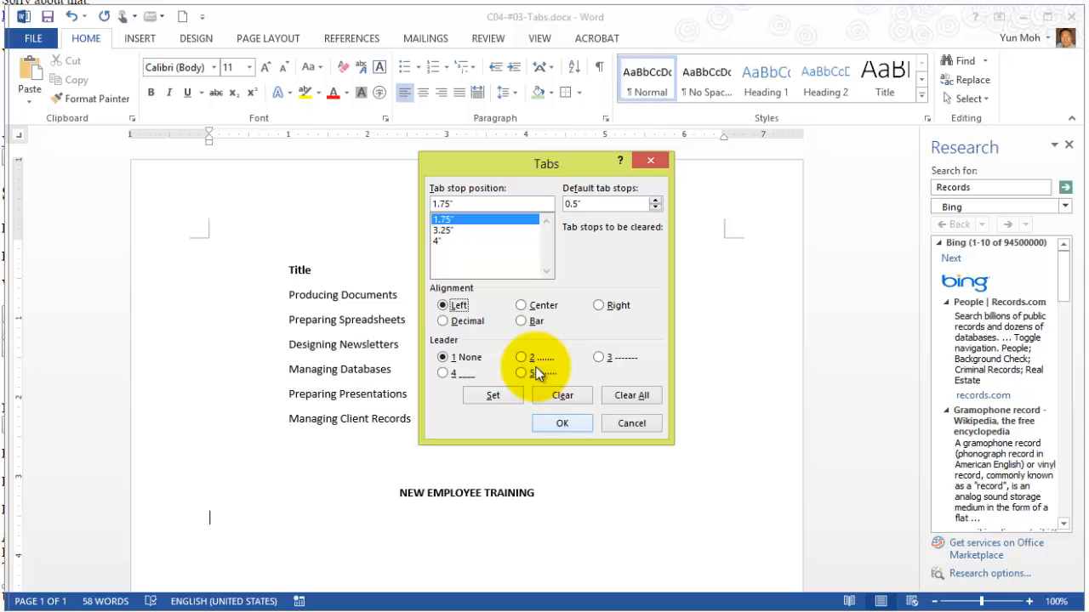
pyautogui.press('Return')
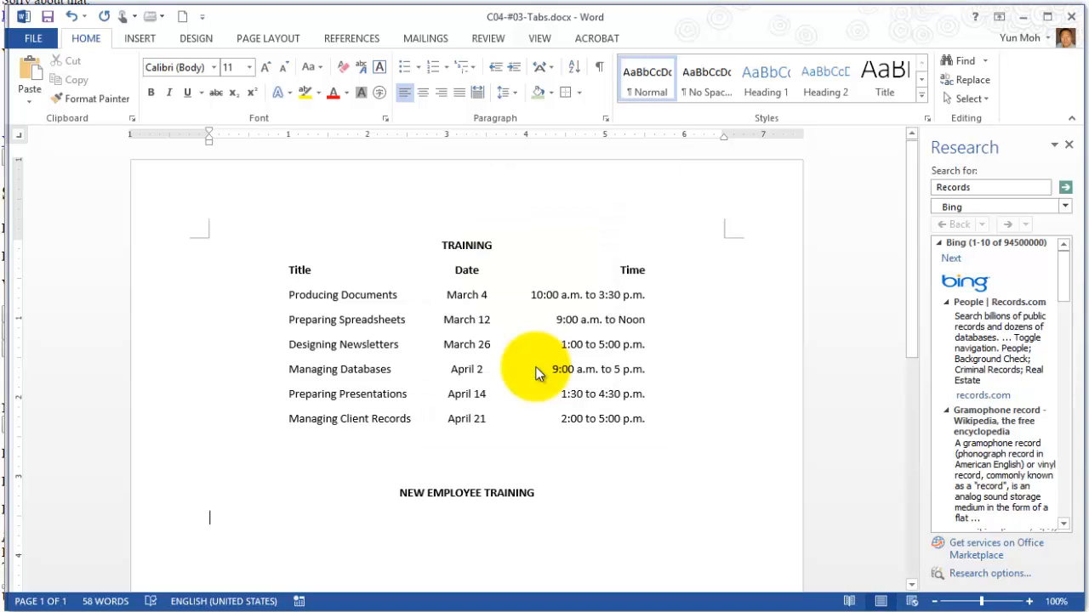
# Fill the first date row with January 6 at the first tab stop and February 3 at the second, and start a new line.
pyautogui.hotkey('ctrl', 'e')
pyautogui.write('Janu')
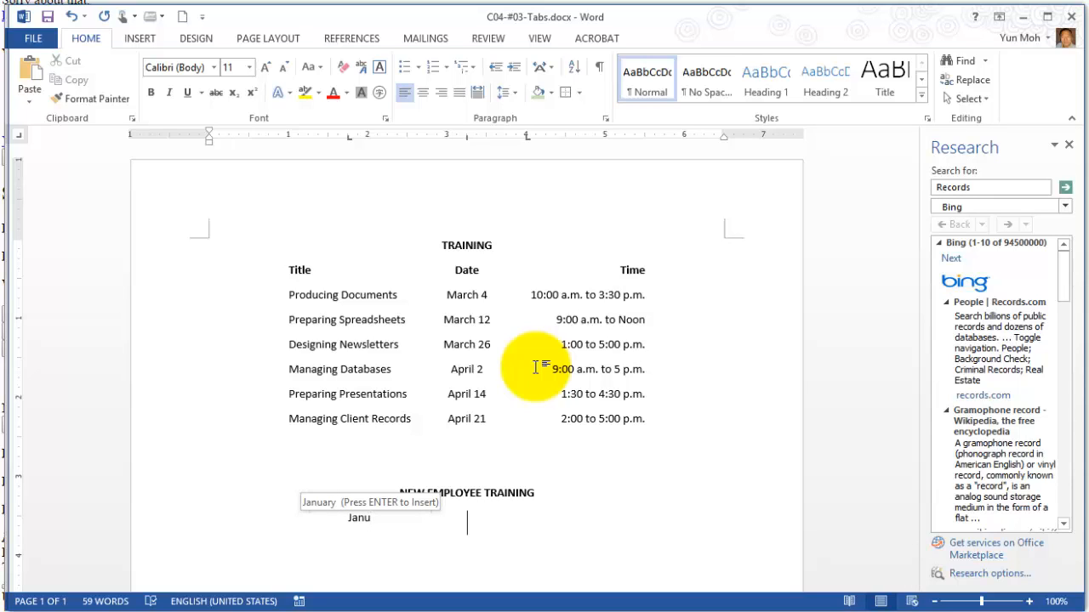
pyautogui.press('Return')
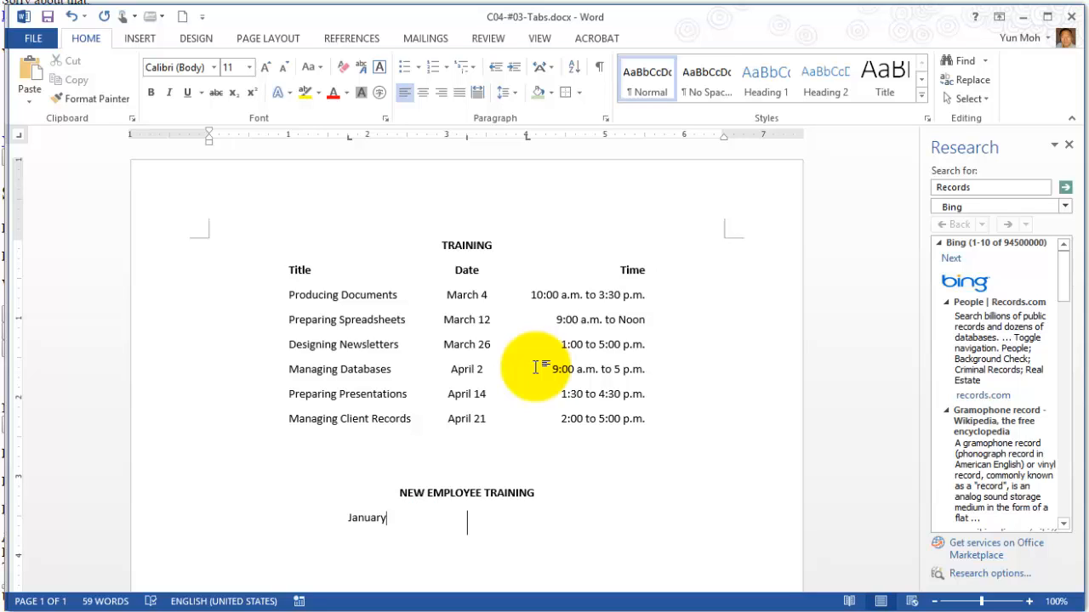
pyautogui.write('6')
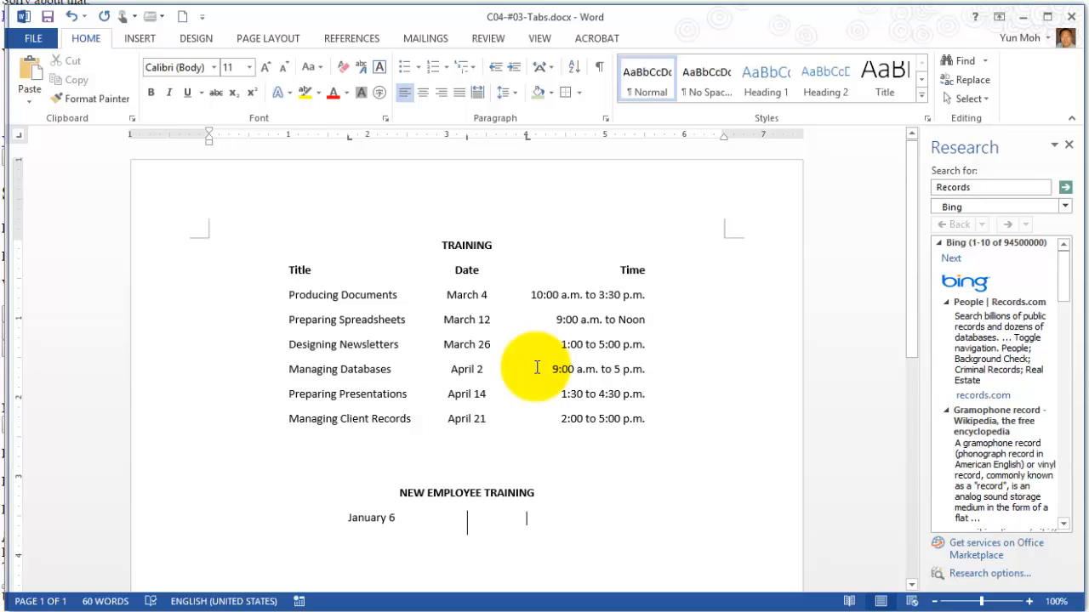
pyautogui.write('Febr')
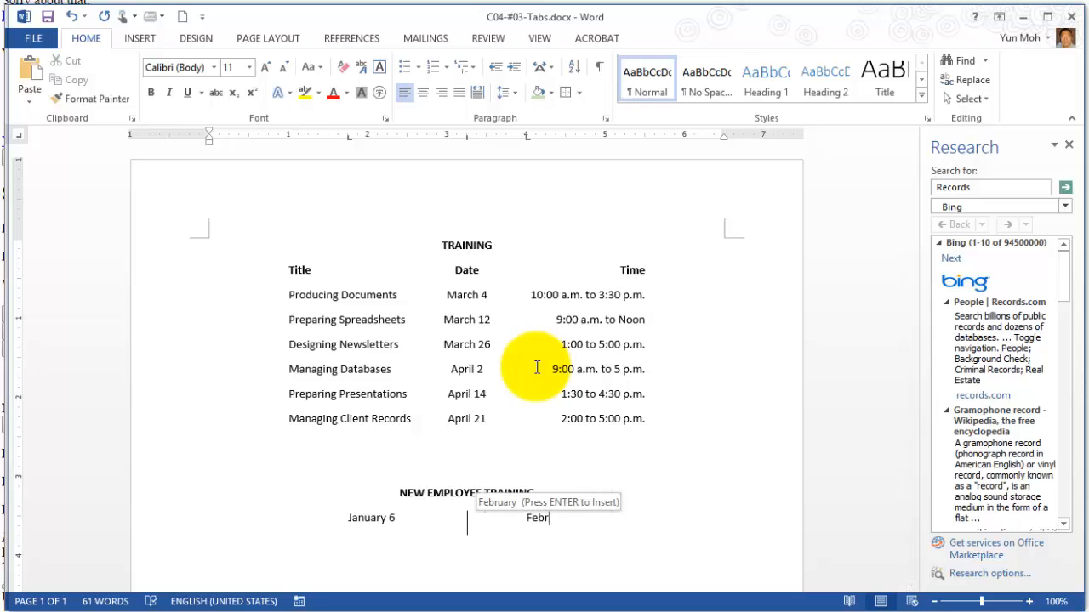
pyautogui.press('Return')
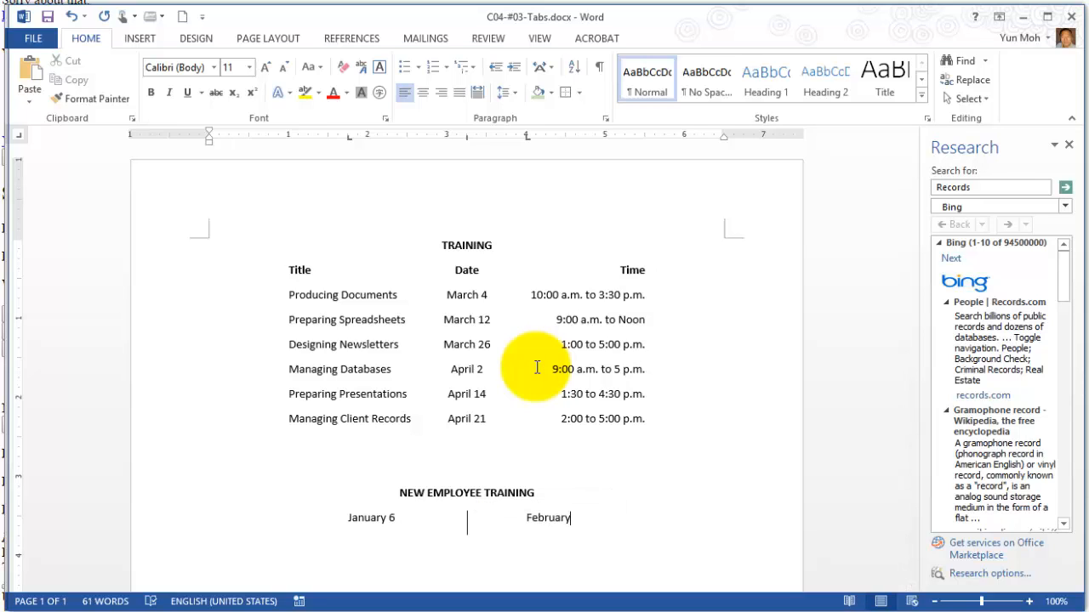
pyautogui.write('3')
pyautogui.press('Return')
# Fill the second date row with January 15 at the first tab stop and February 12 at the second, and start a new line.
pyautogui.scroll(-3, 537, 368)
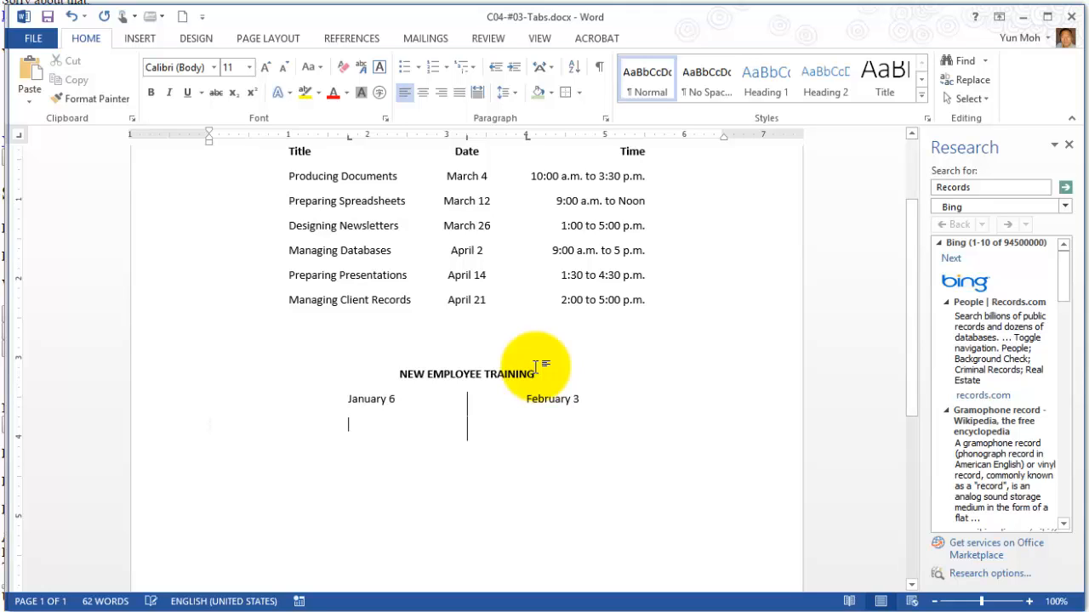
pyautogui.write('Jan')
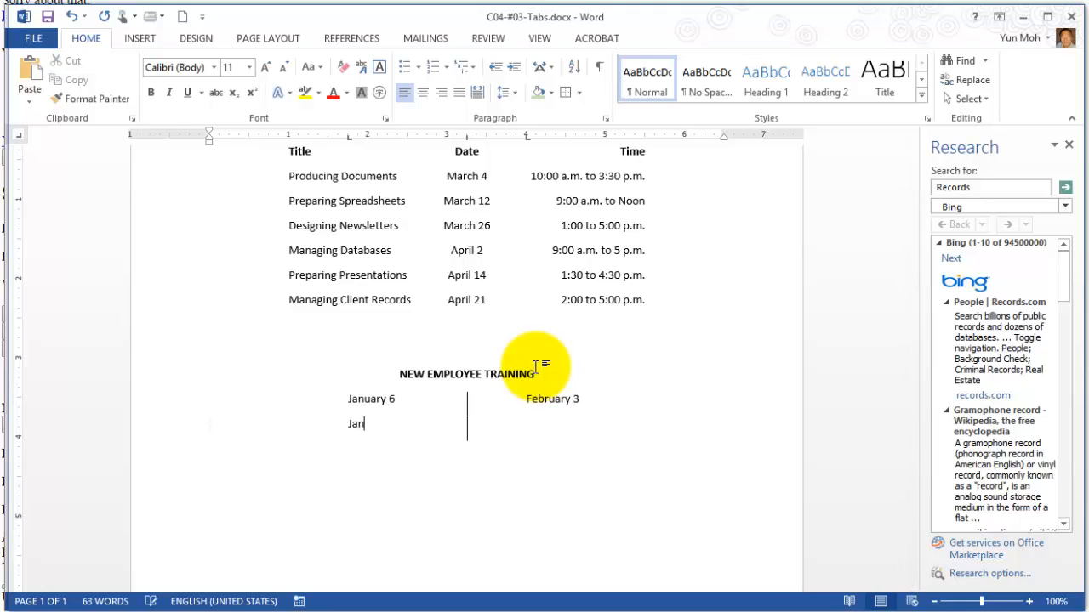
pyautogui.write('uary ')
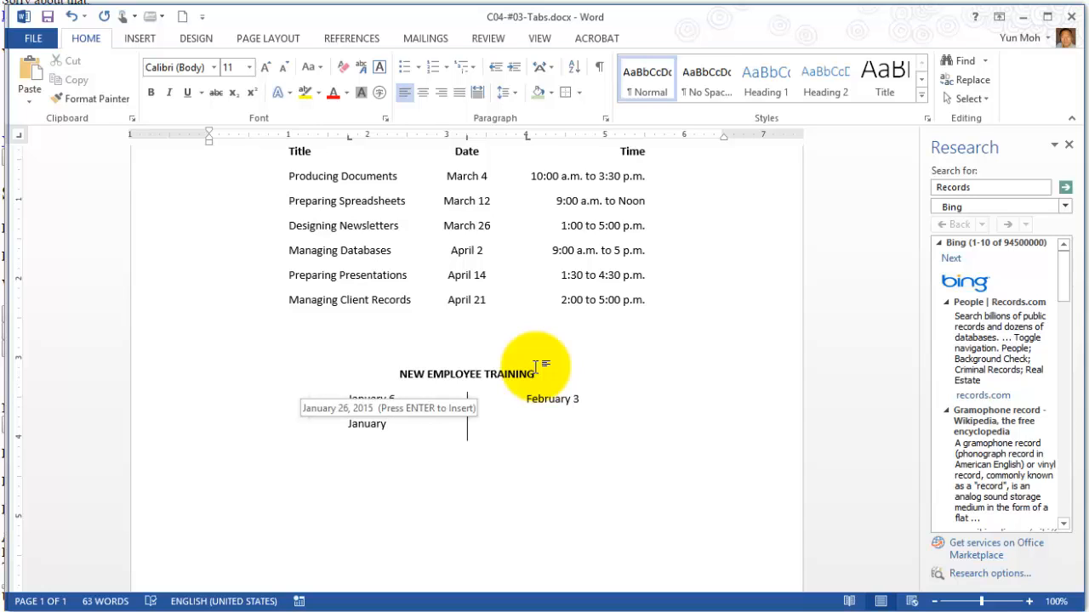
pyautogui.write('15')
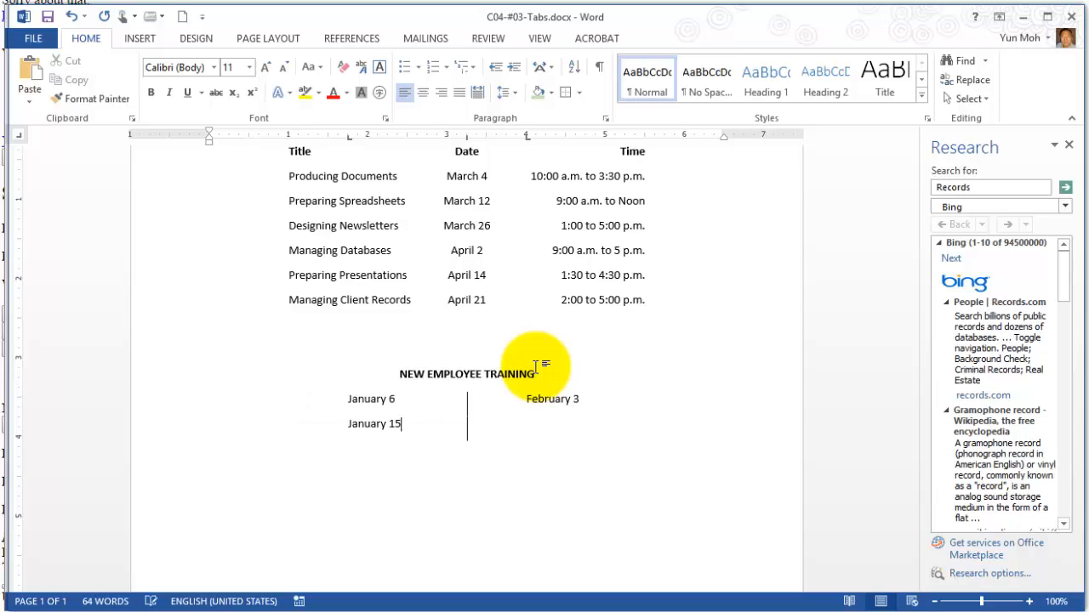
pyautogui.press('Tab')
pyautogui.write('Februr')
pyautogui.press('BackSpace')
pyautogui.write('ary 12')
pyautogui.press('Return')
# Enter January 20 at the first tab stop and February 17 at the second as the third date row, and start a new line.
pyautogui.press('Tab')
pyautogui.write('January ')
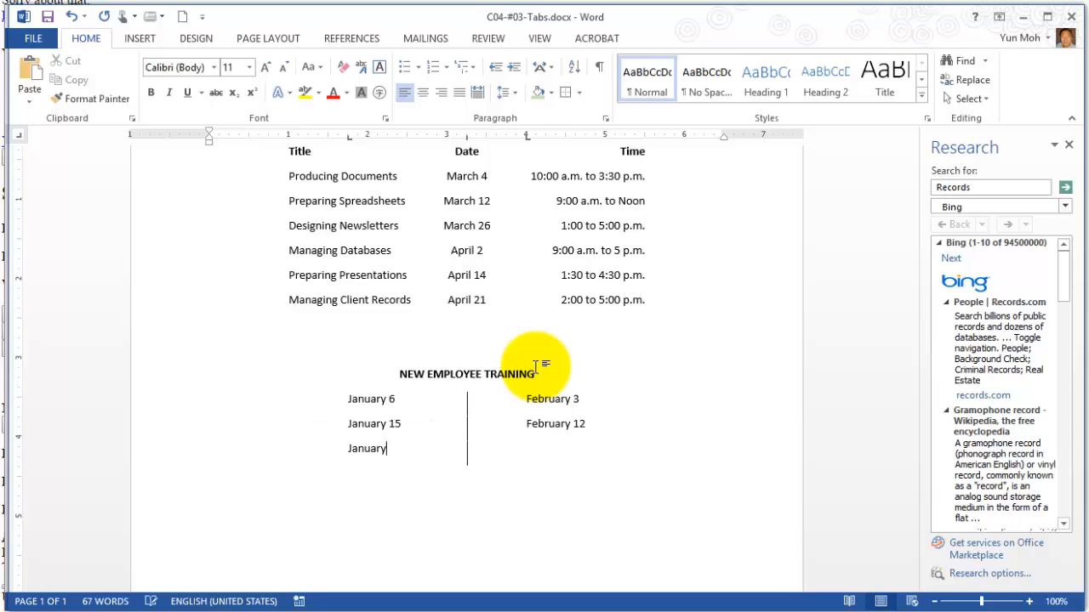
pyautogui.write('20')
pyautogui.press('Tab')
pyautogui.write('February 17')
pyautogui.press('Return')
# Enter January 22 and February 24 at the tab stops as the fourth date row, and start a new line.
pyautogui.press('Tab')
pyautogui.write('Janu')
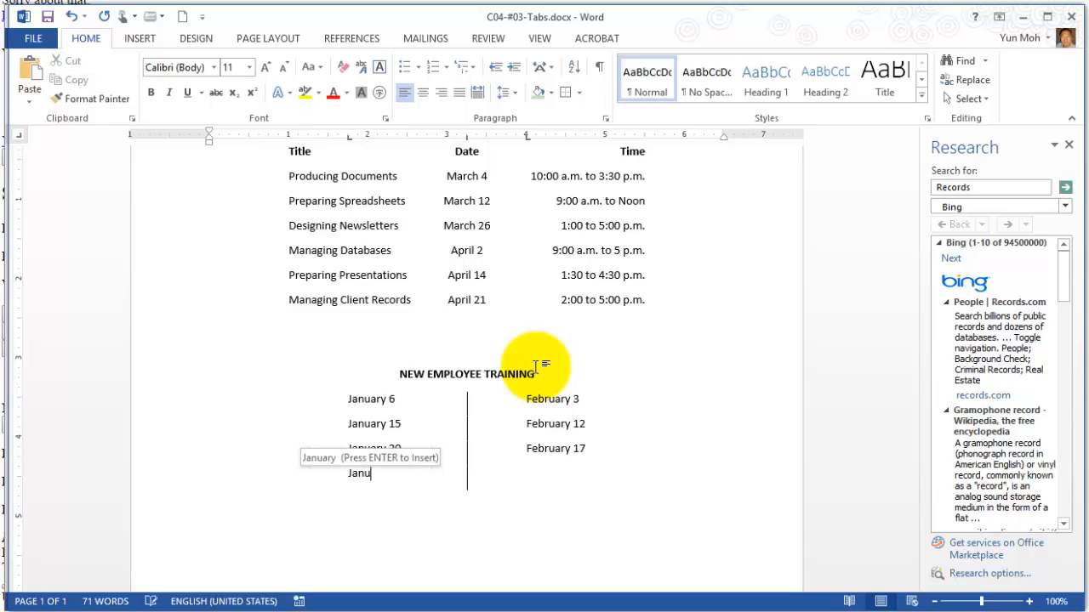
pyautogui.press('Return')
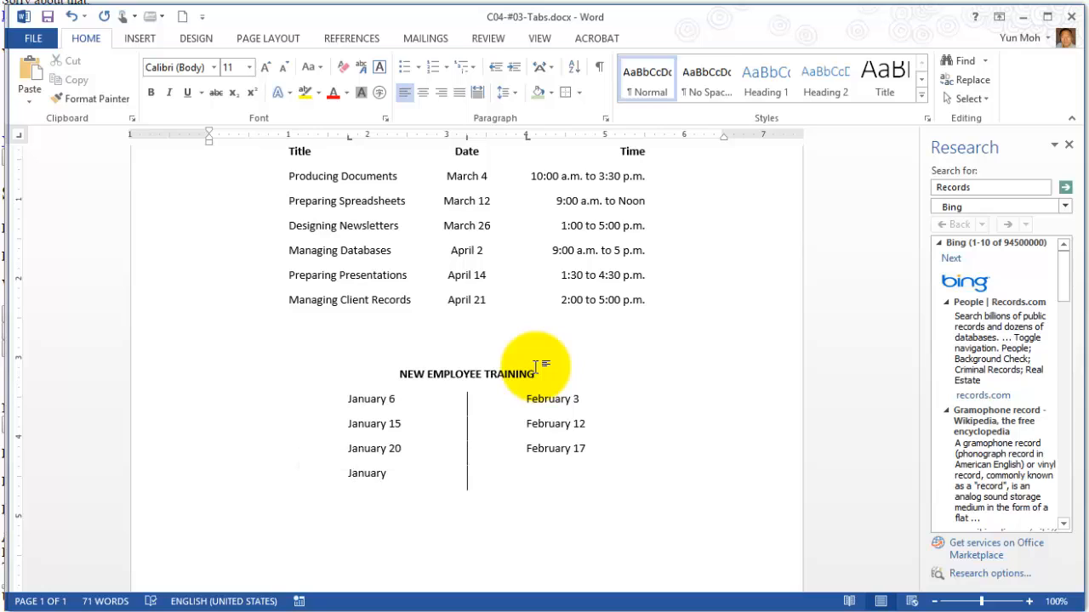
pyautogui.write('22\tFebru')
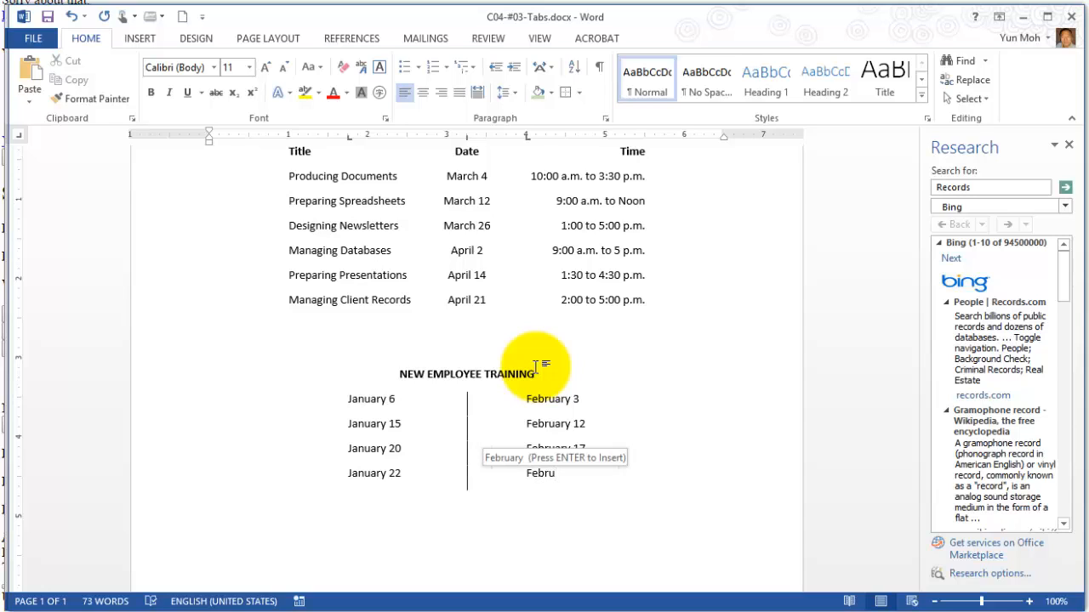
pyautogui.press('Return')
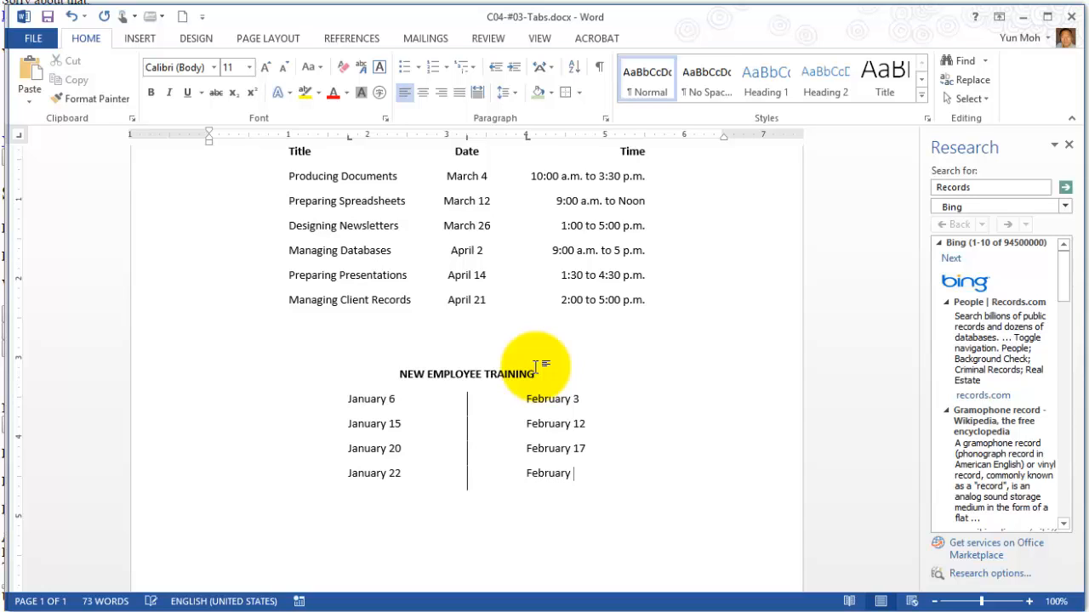
pyautogui.write('24')
pyautogui.press('Return')
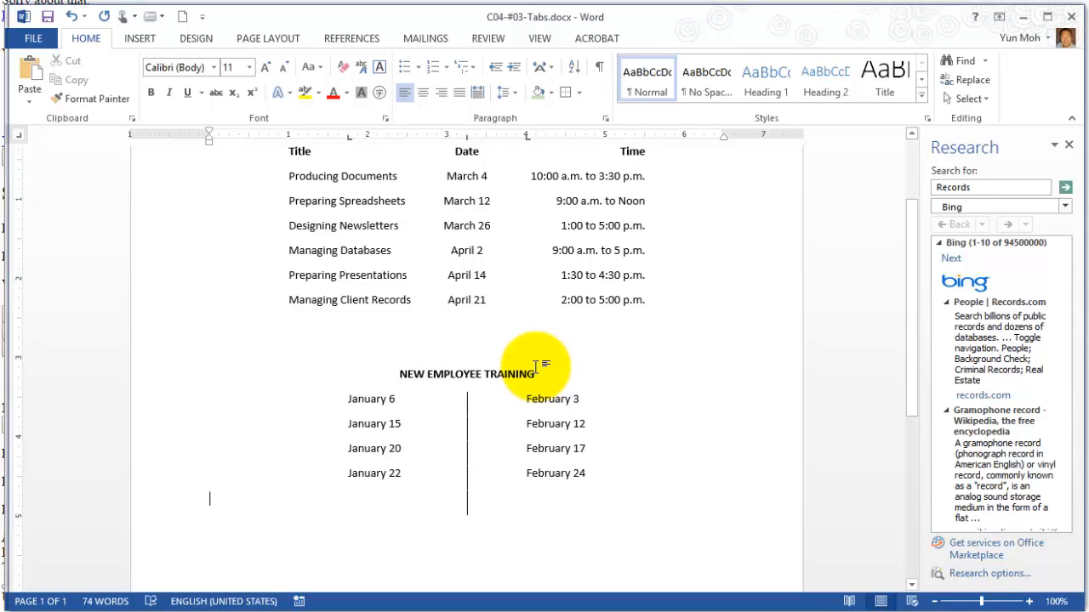
# Try removing the tab stops from the empty line below the date rows, and undo the removal.
pyautogui.click(536, 369)
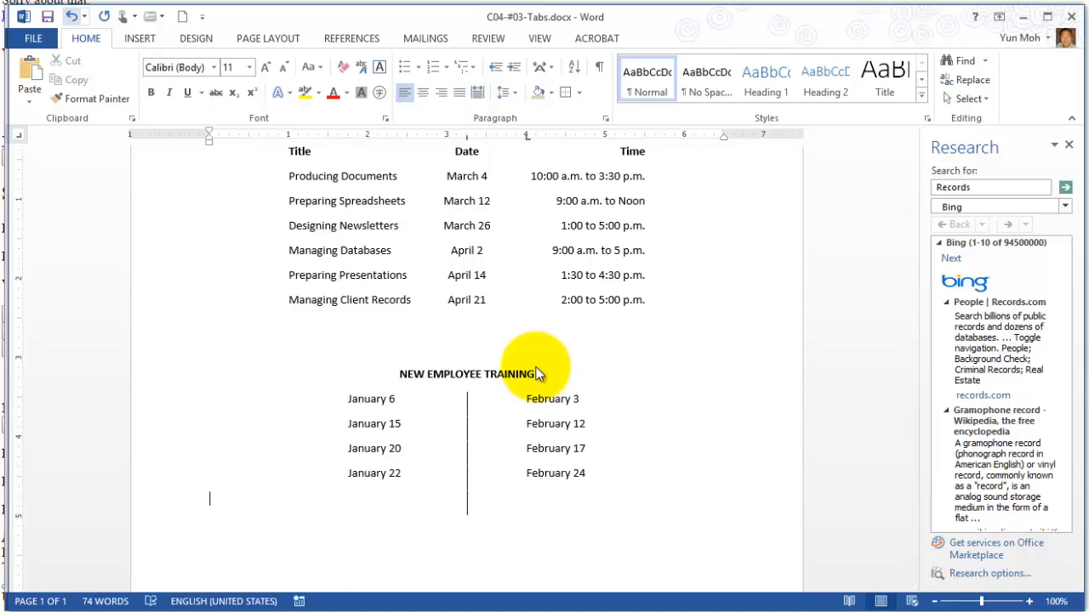
pyautogui.hotkey('ctrl', 'z')
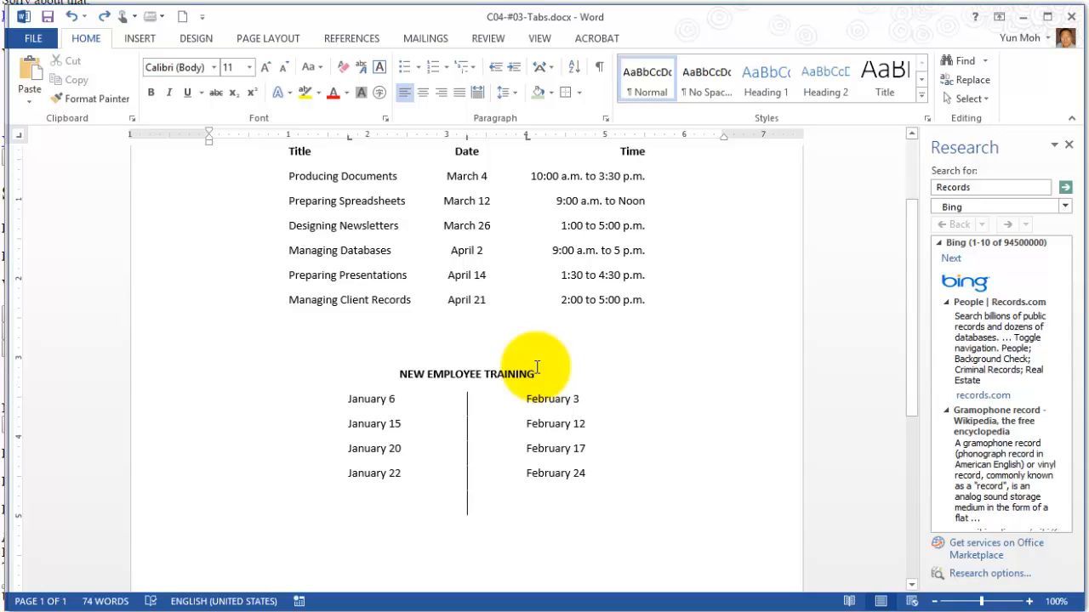
pyautogui.hotkey('ctrl', 'y')
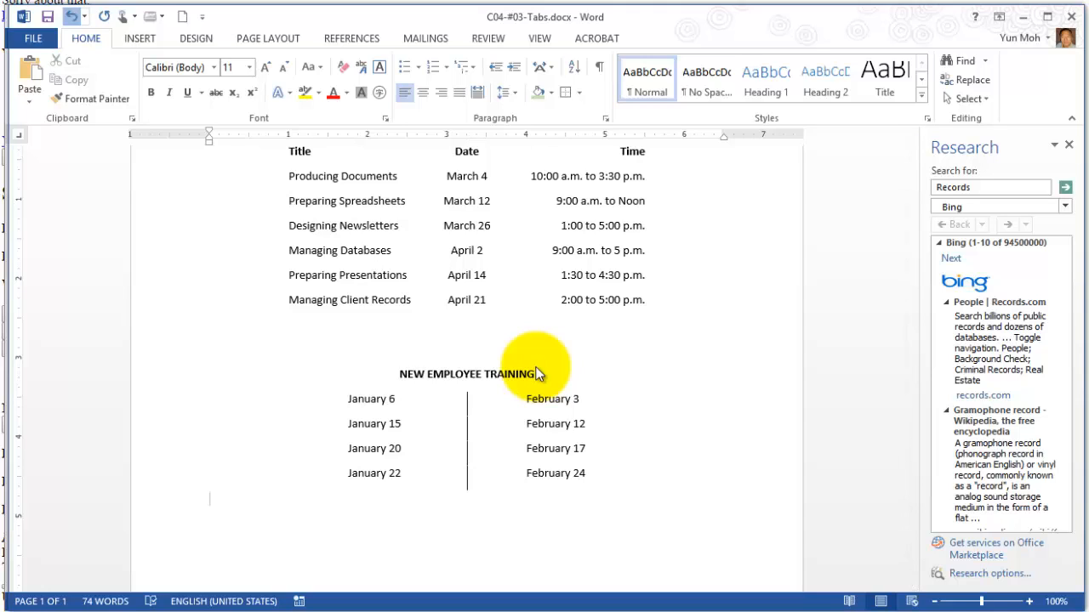
pyautogui.hotkey('ctrl', 'z')
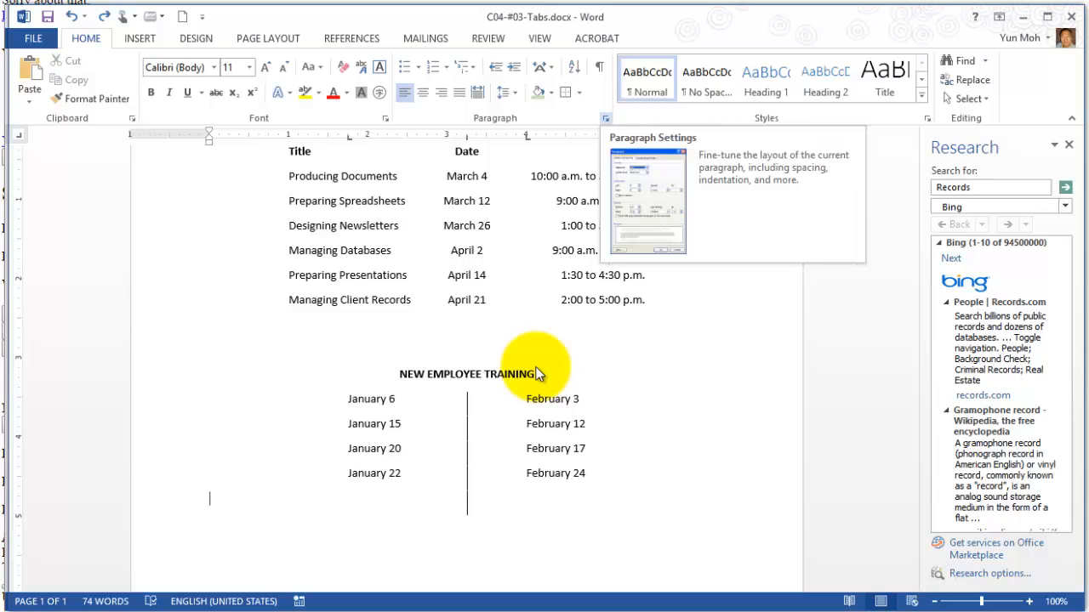
# In the Tabs settings, clear all tab stops for the empty line below the date rows.
pyautogui.click(606, 119)
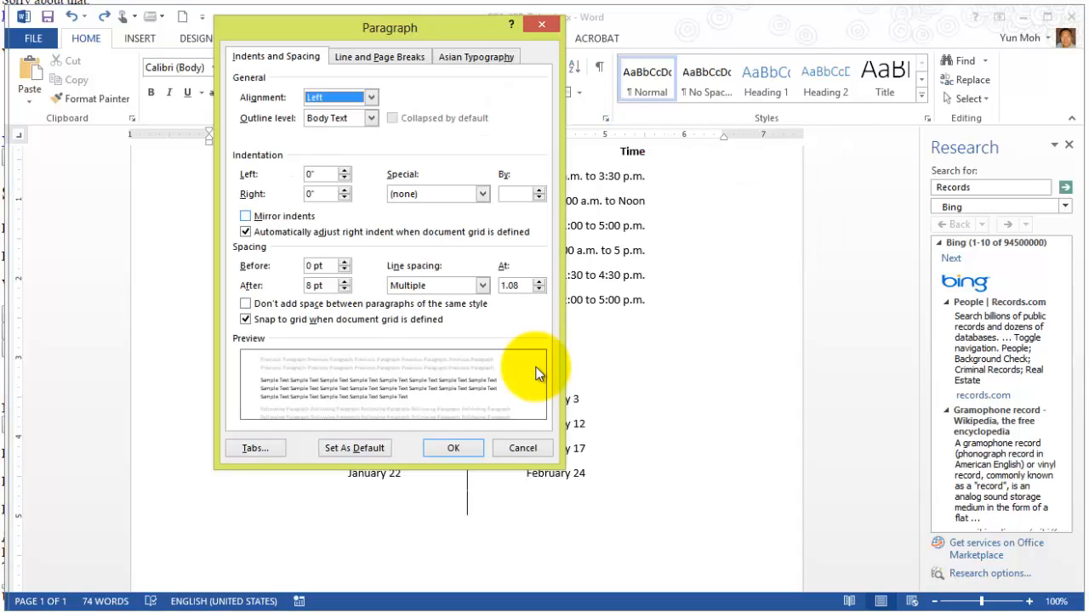
pyautogui.click(255, 449)
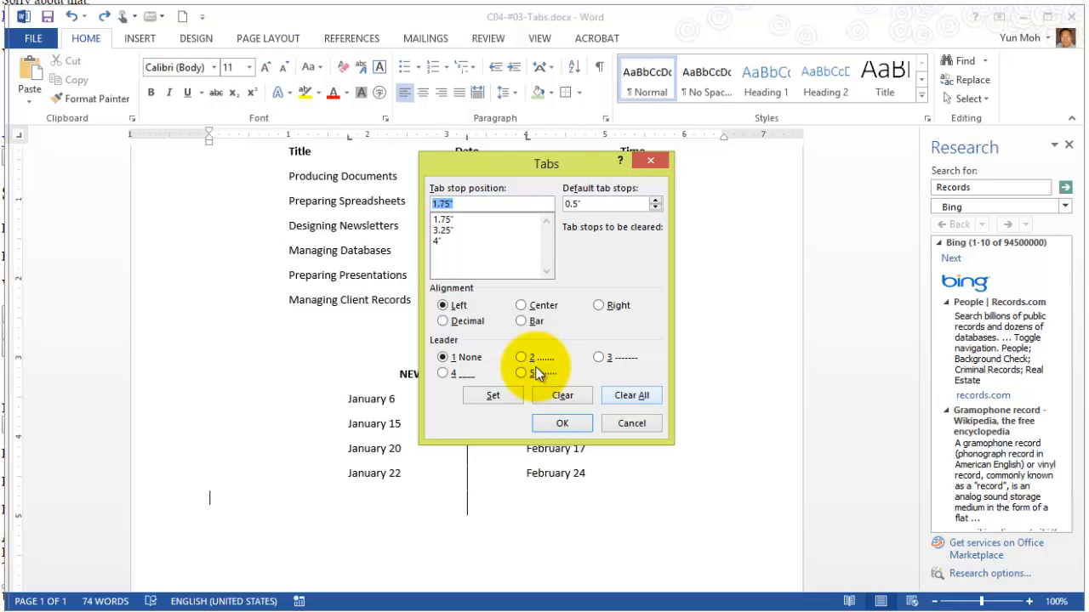
pyautogui.hotkey('alt', 'a')
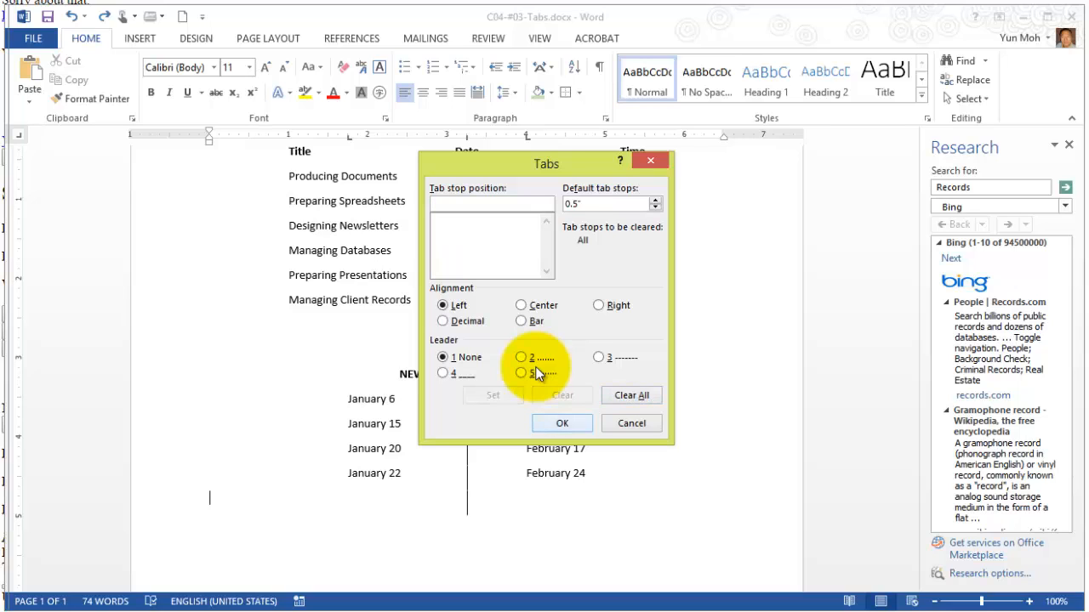
pyautogui.press('Return')
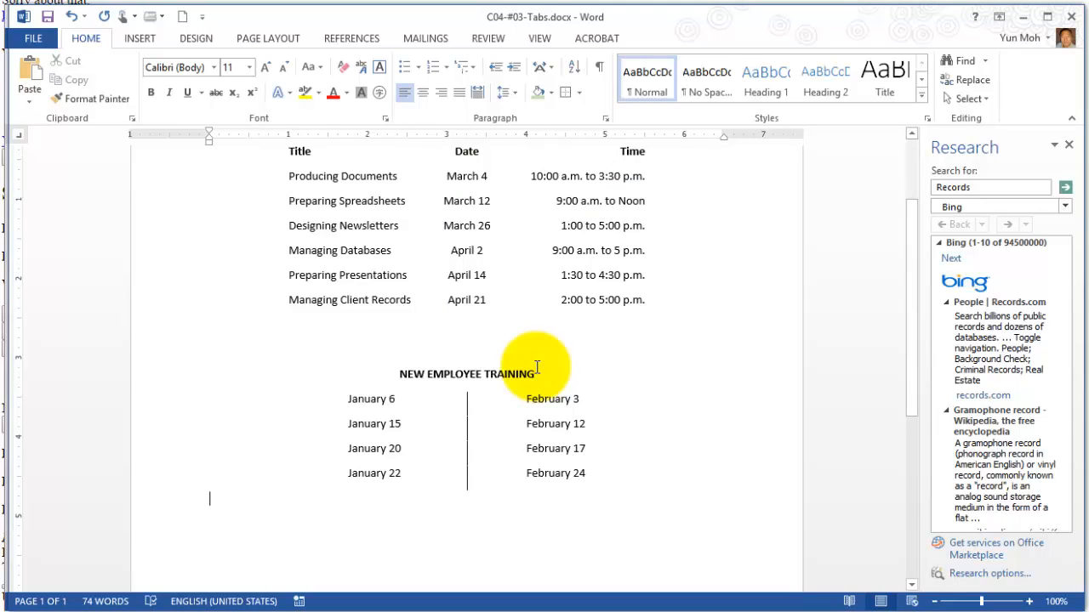
# Try a new tabbed line of filler text below the Managing Client Records row, and undo it.
pyautogui.press('Up')
pyautogui.press('Up')
pyautogui.press('Up')
pyautogui.press('Up')
pyautogui.press('Up')
pyautogui.press('Up')
pyautogui.press('Up')
pyautogui.press('Up')
pyautogui.press('Up')
pyautogui.press('Up')
pyautogui.press('Up')
pyautogui.press('Return')
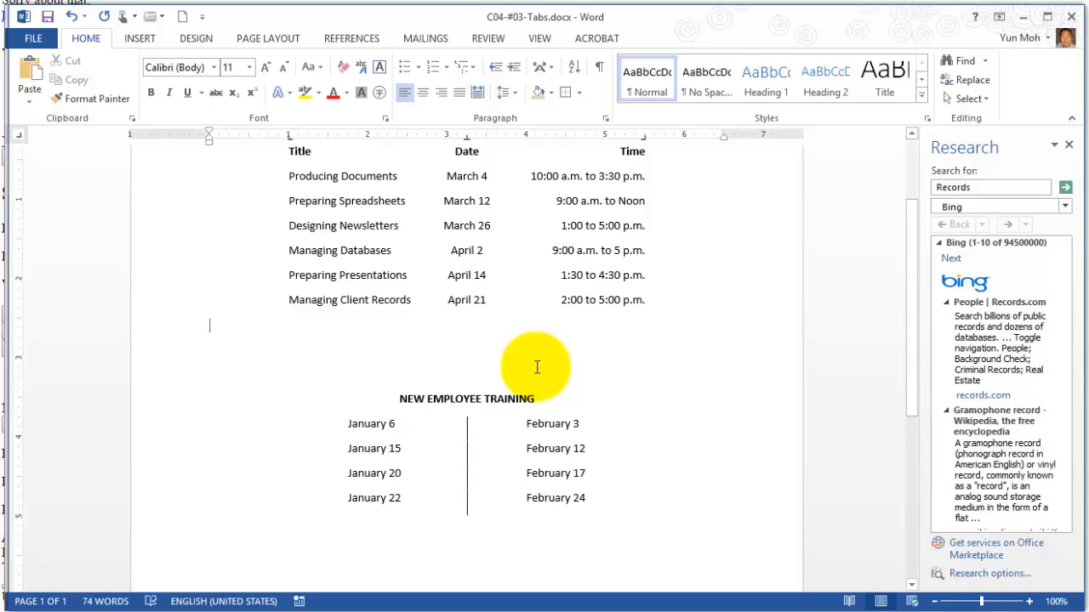
pyautogui.press('Tab')
pyautogui.write('erqwerw')
pyautogui.hotkey('ctrl', 'End')
pyautogui.hotkey('ctrl', 'z')
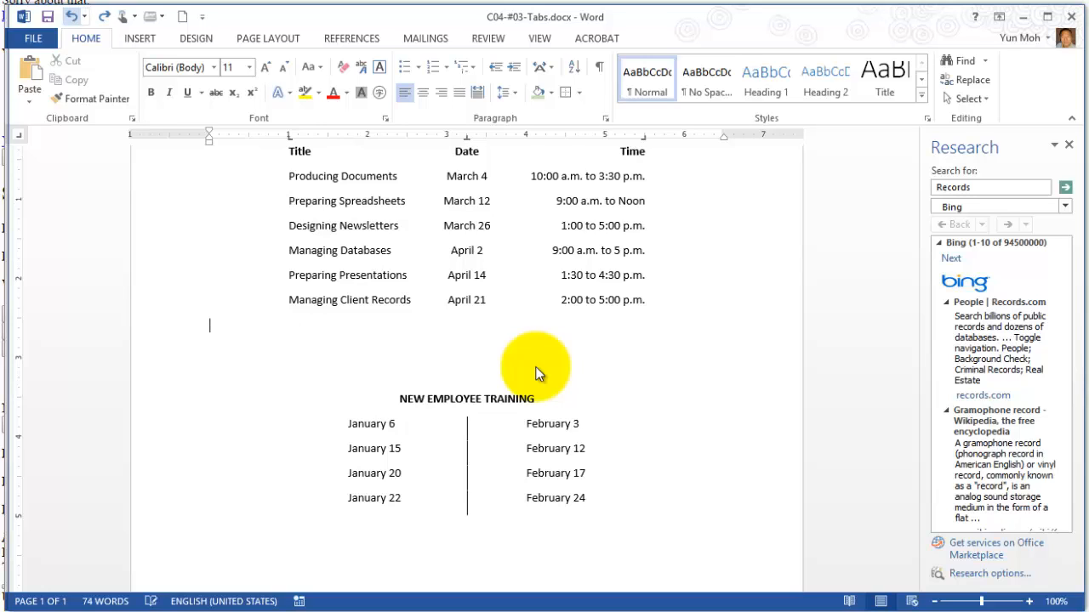
pyautogui.hotkey('ctrl', 'z')
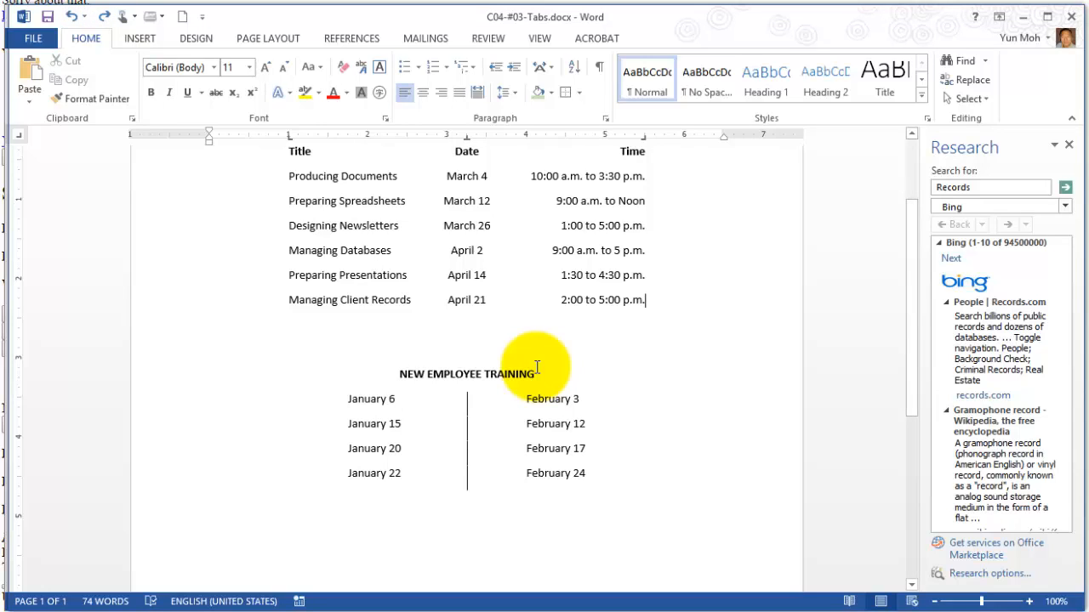
# Start a new line below the February 24 row, reset its paragraph formatting to clear the tabs, and remove the space after the paragraph.
pyautogui.hotkey('ctrl', 'End')
pyautogui.scroll(-2, 535, 366)
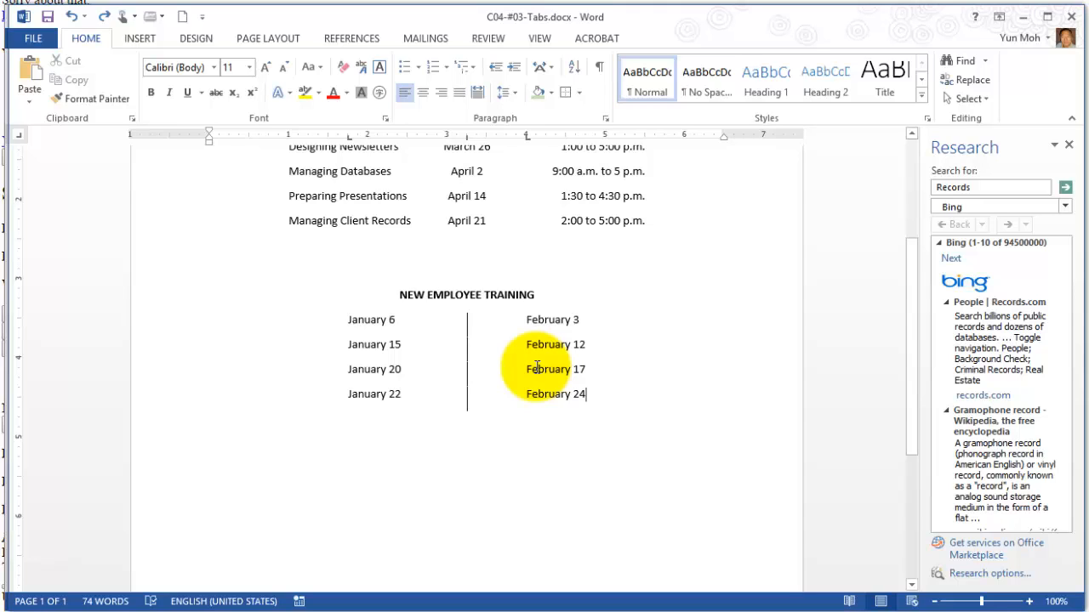
pyautogui.press('Return')
pyautogui.hotkey('ctrl', 'q')
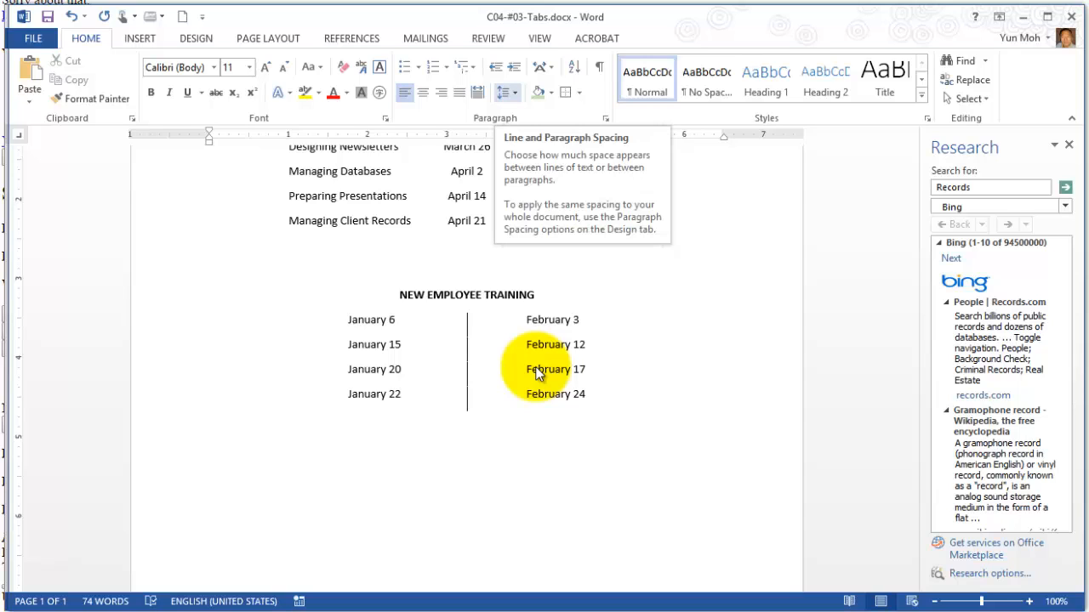
pyautogui.click(508, 93)
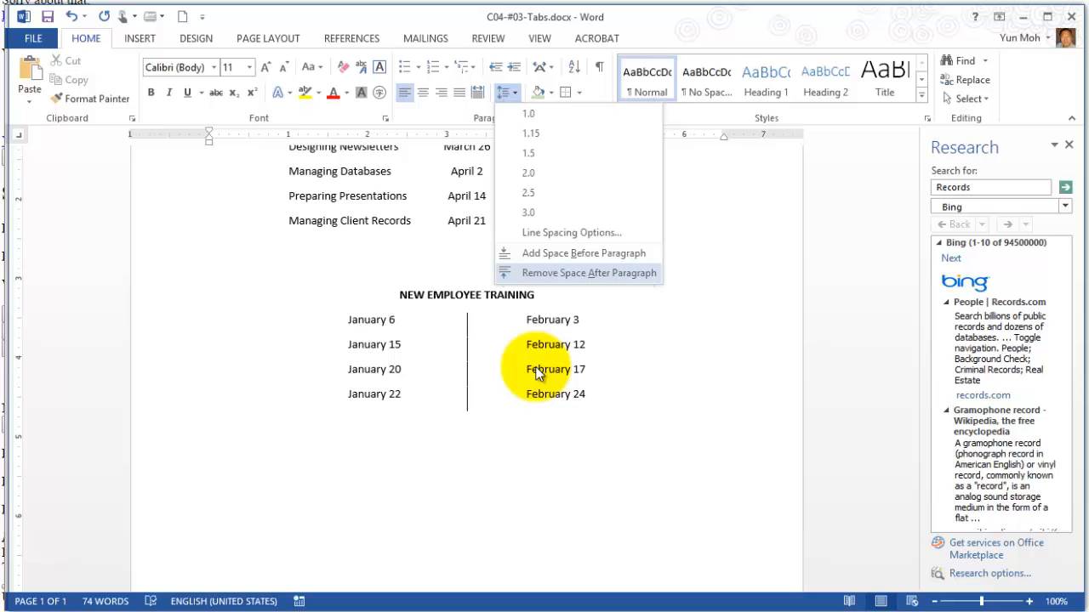
pyautogui.click(536, 368)
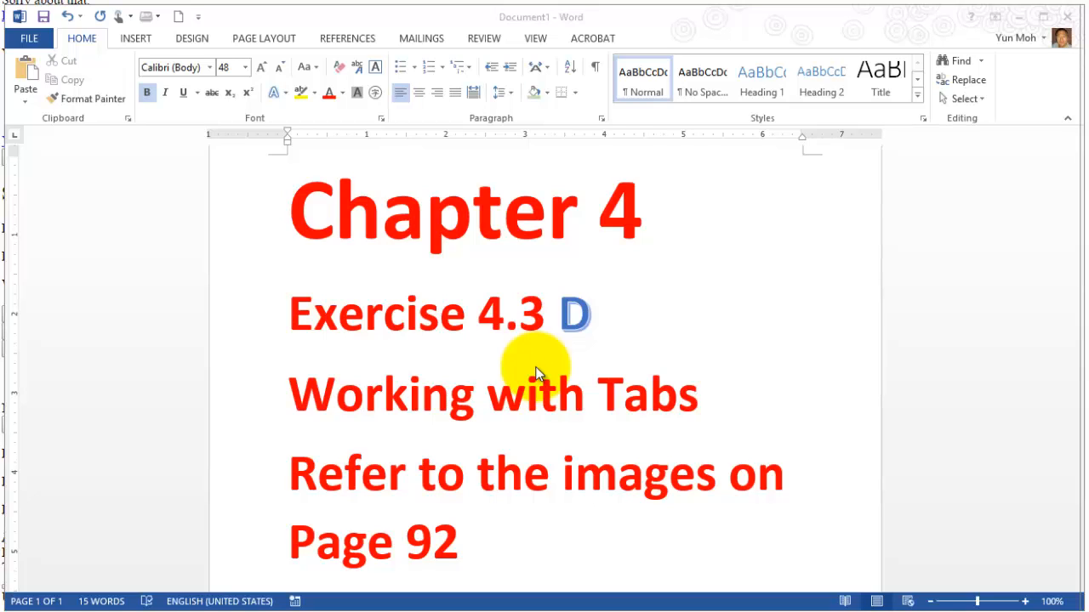
# Switch back to the C04-#03-Tabs document.
pyautogui.press('super+1')
pyautogui.press('super+1')
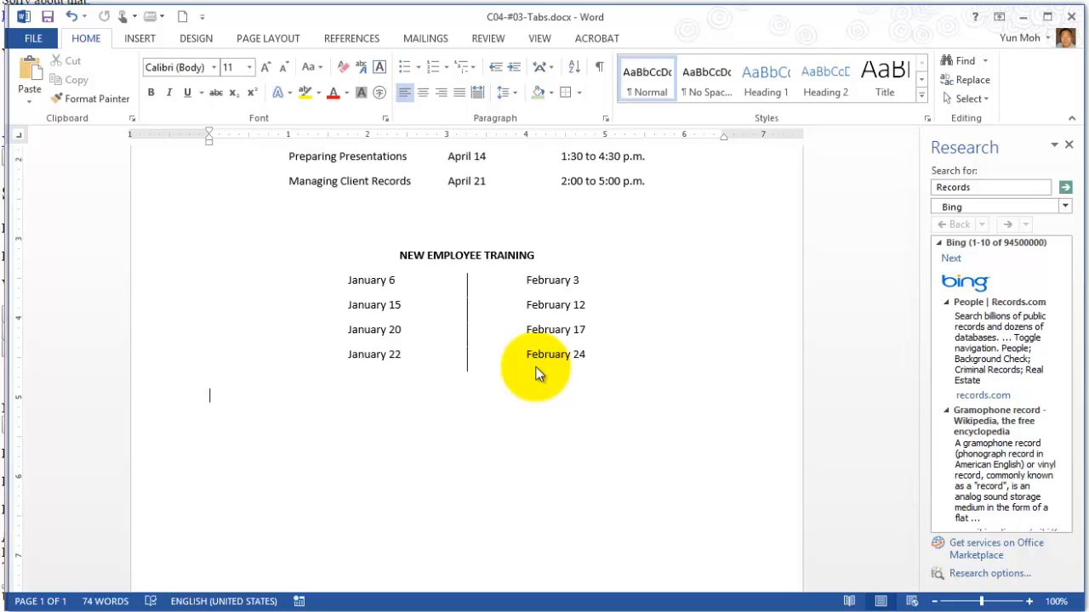
pyautogui.hotkey('ctrl', 'z')
pyautogui.write('cONTENTS')
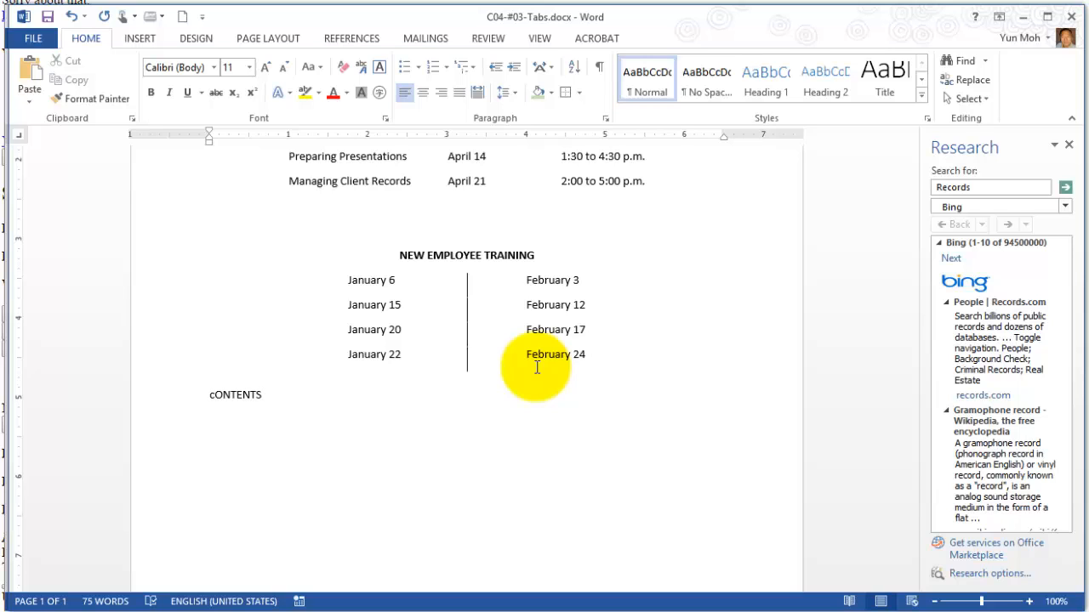
pyautogui.press('Return')
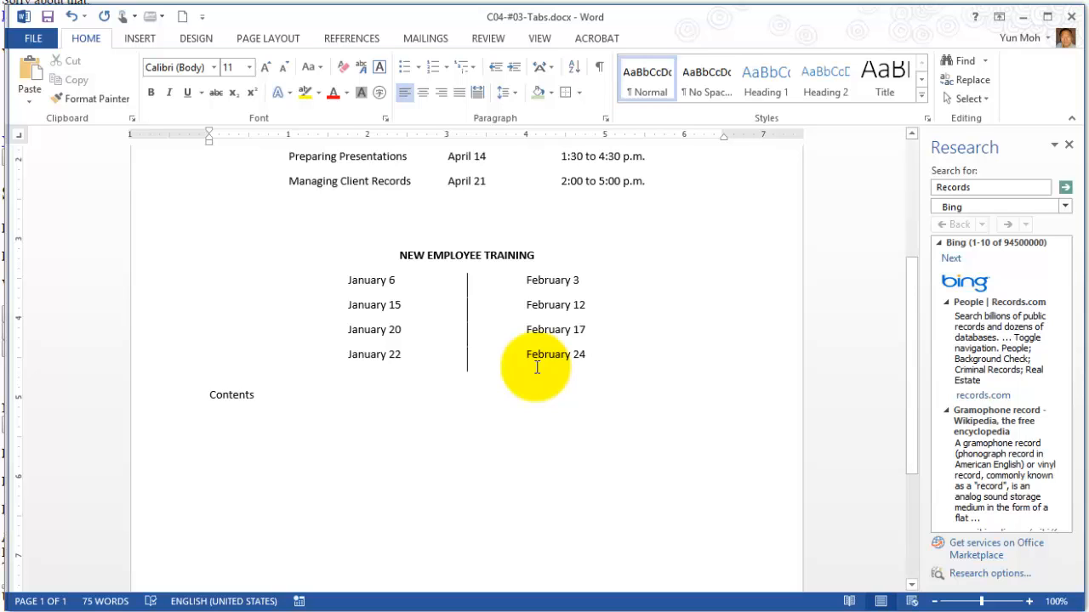
pyautogui.tripleClick(246, 395)
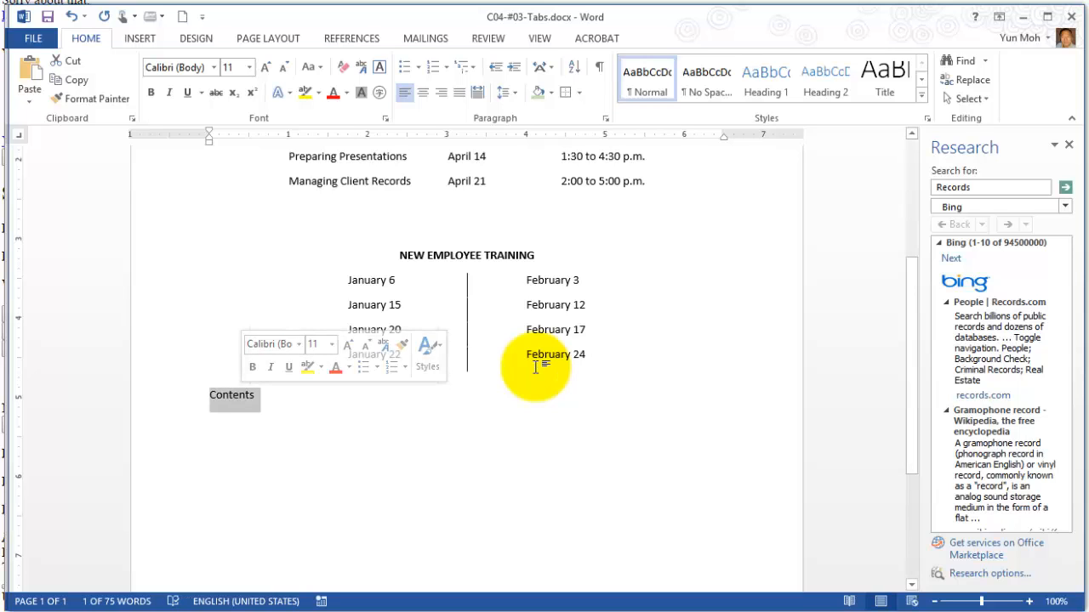
pyautogui.press('Delete')
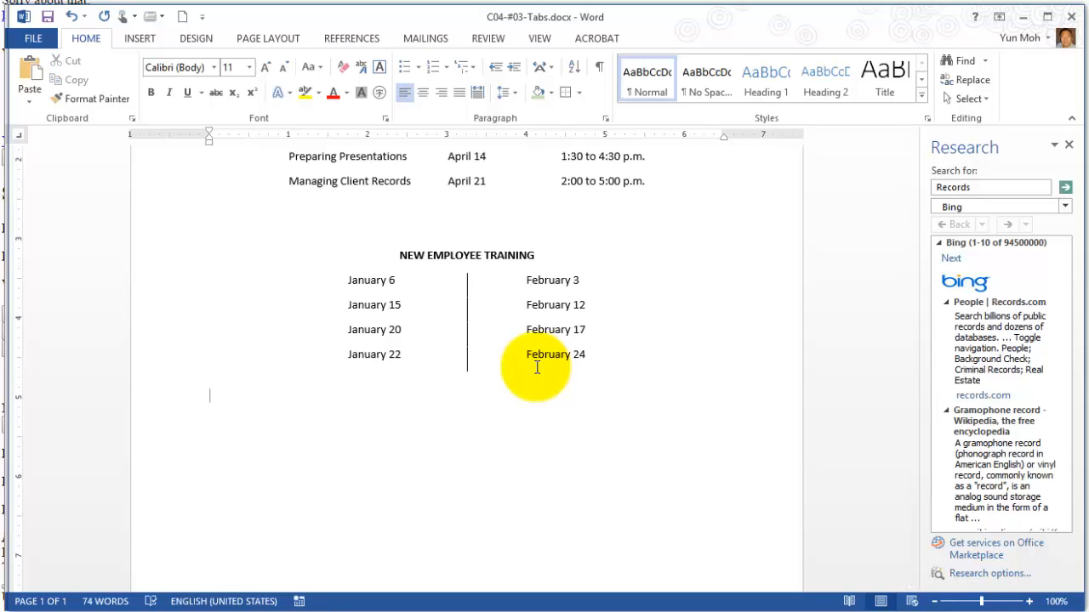
# Enter the heading CONTENTS below the date rows with a new line after it, and make the heading bold and centered.
pyautogui.write('CONTENTS')
pyautogui.press('Return')
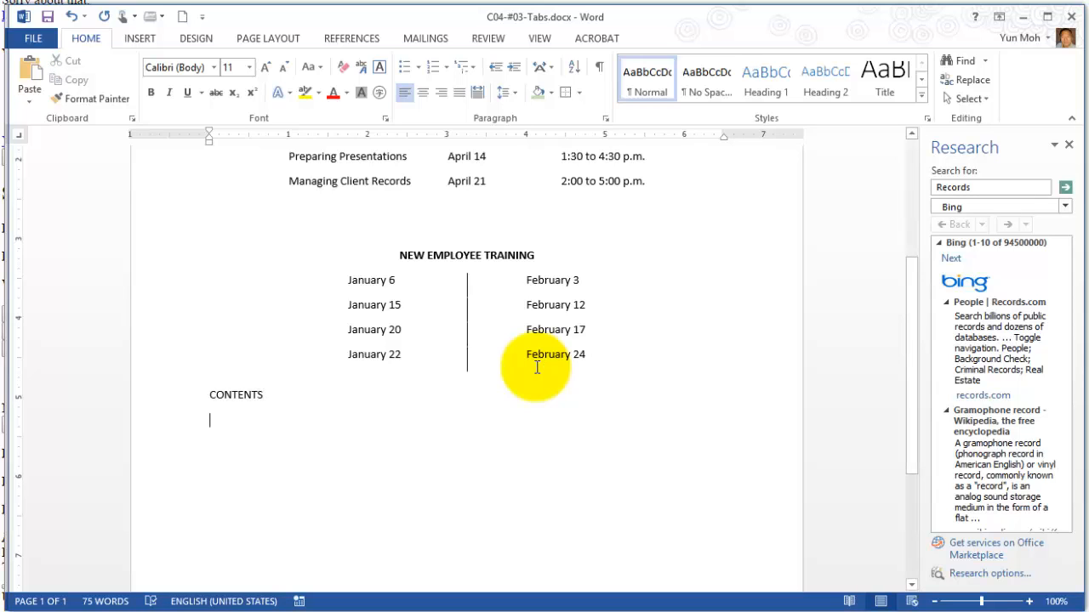
pyautogui.hotkey('shift', 'Up')
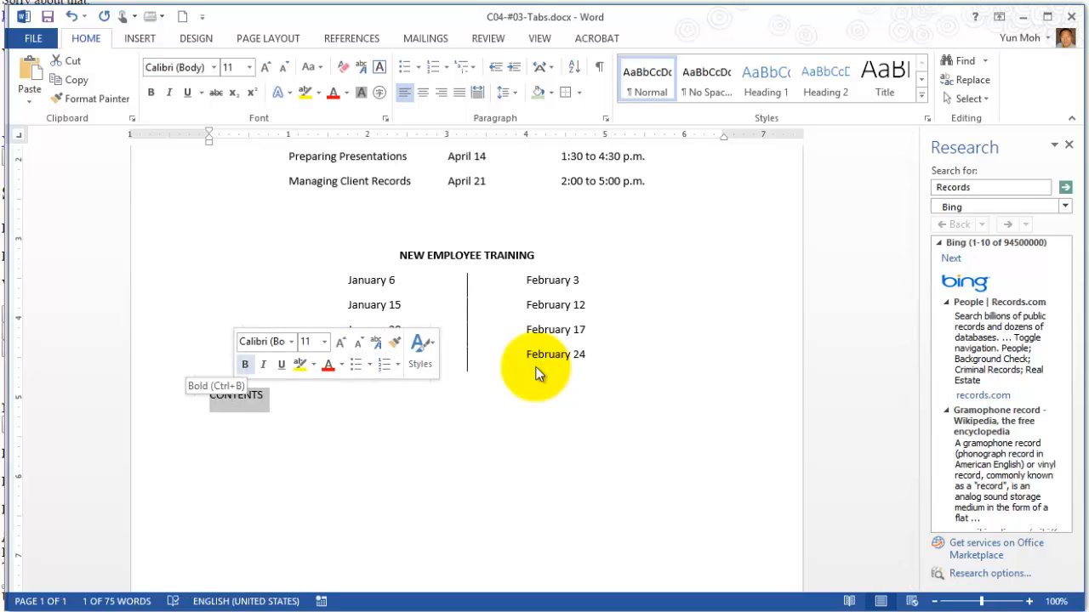
pyautogui.hotkey('ctrl', 'b')
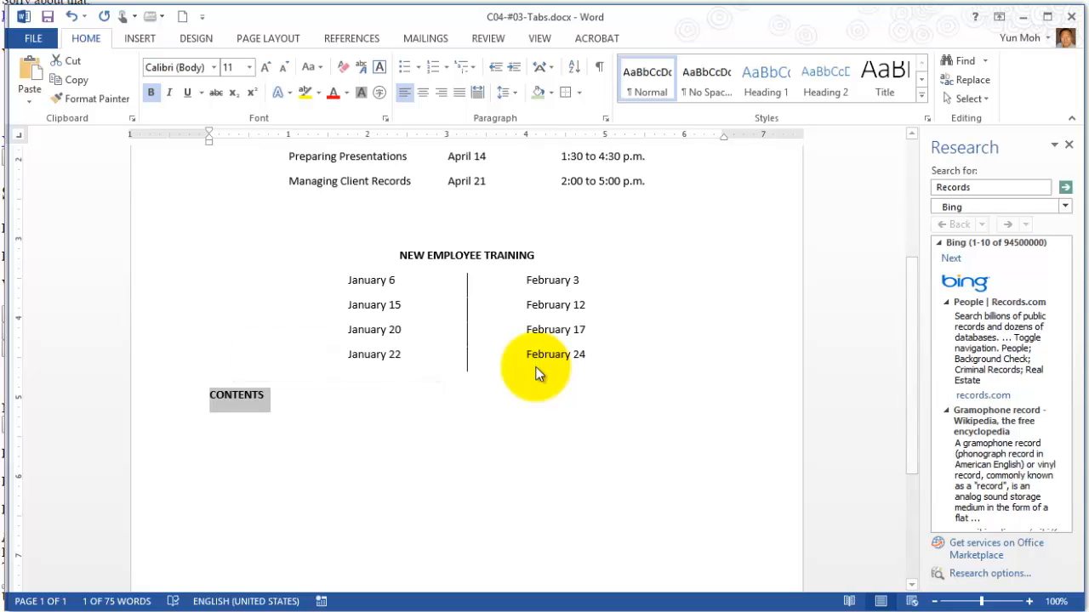
pyautogui.hotkey('ctrl', 'e')
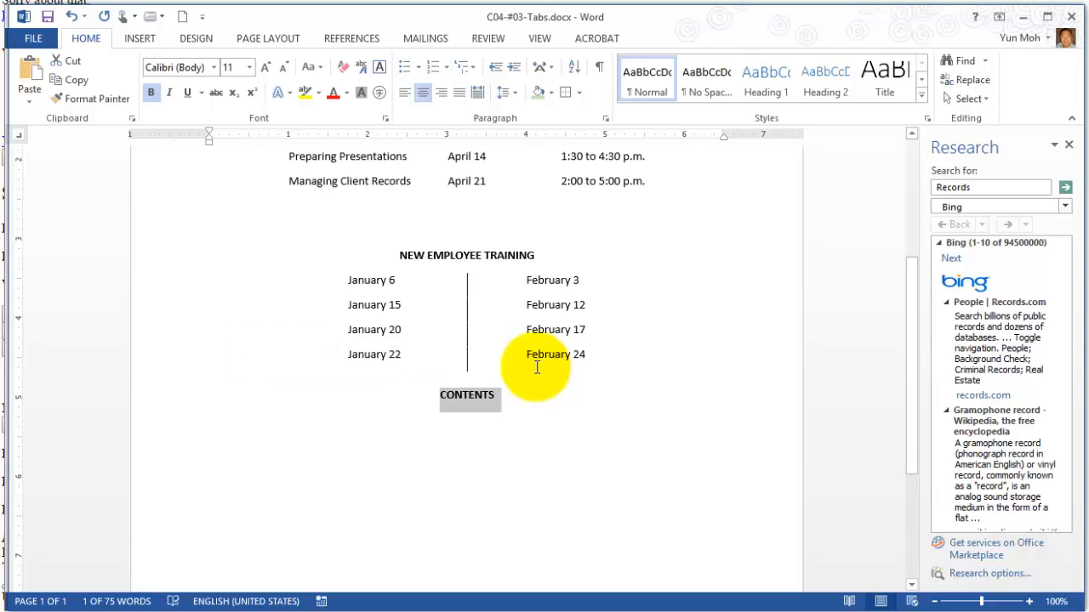
pyautogui.press('Down')
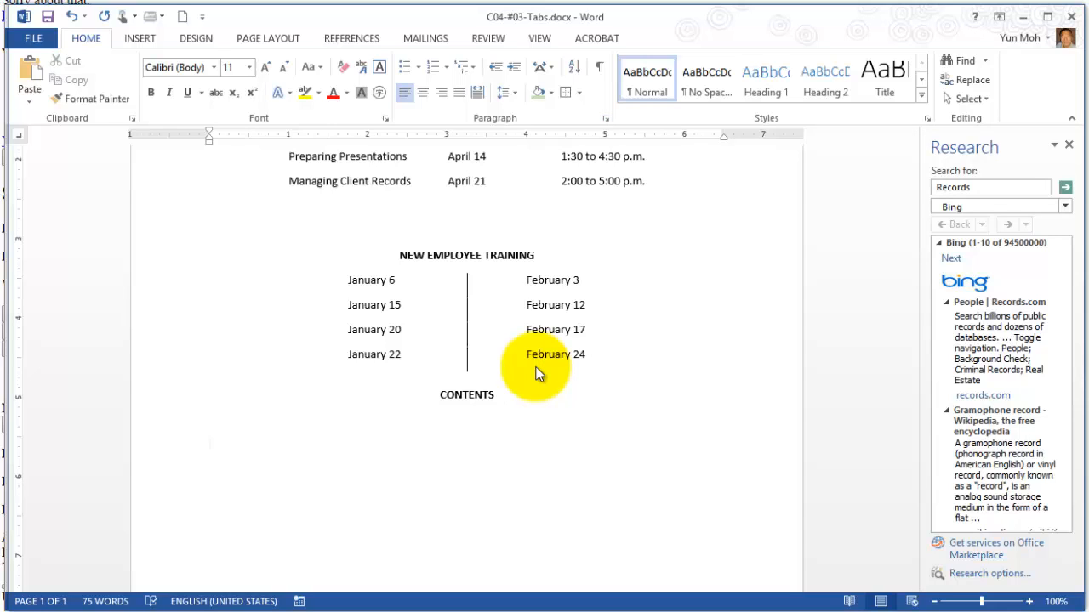
# Set a left-aligned tab stop at 1" without a leader on the empty line below the CONTENTS heading.
pyautogui.click(605, 118)
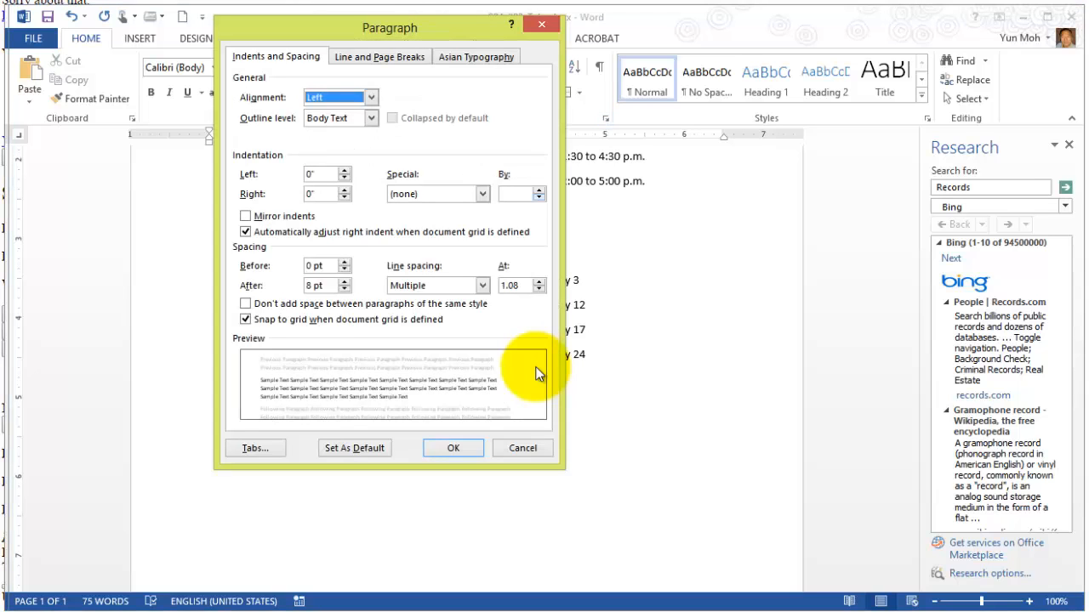
pyautogui.hotkey('alt', 't')
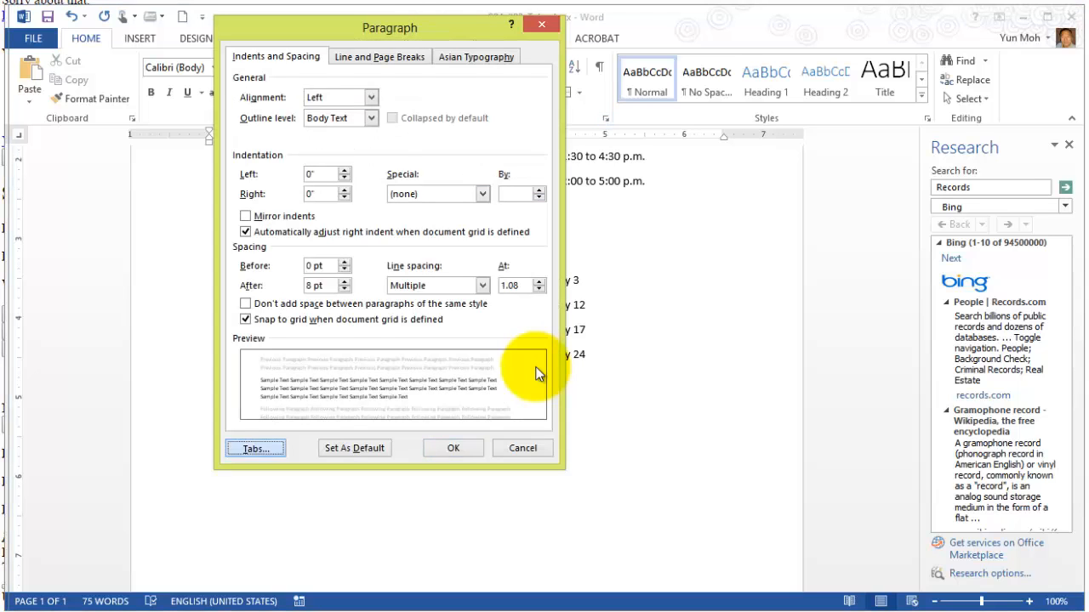
pyautogui.moveTo(546, 164); pyautogui.dragTo(634, 162)
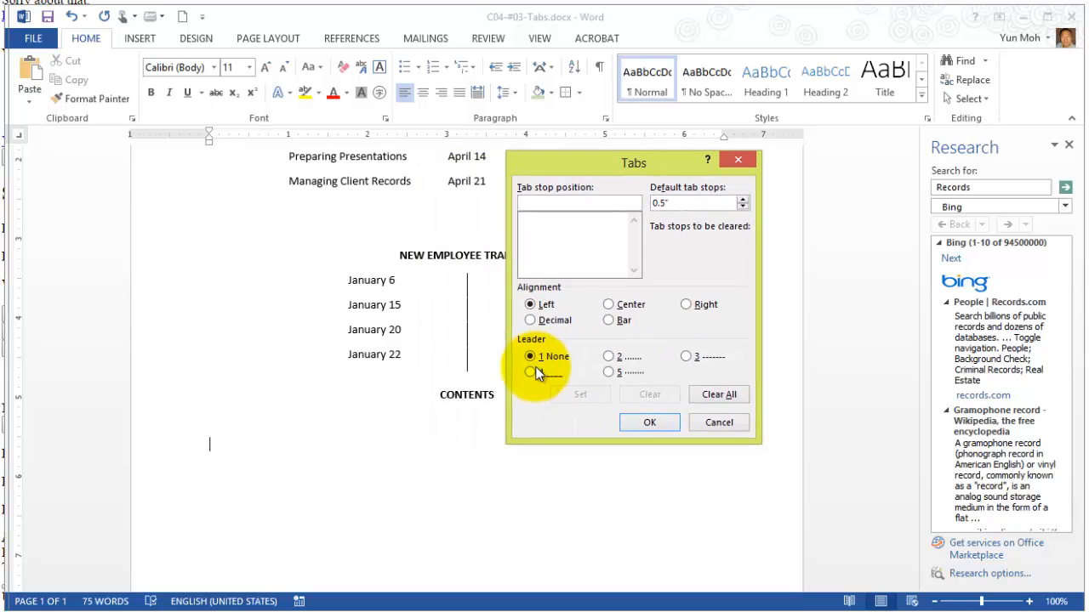
pyautogui.write('1')
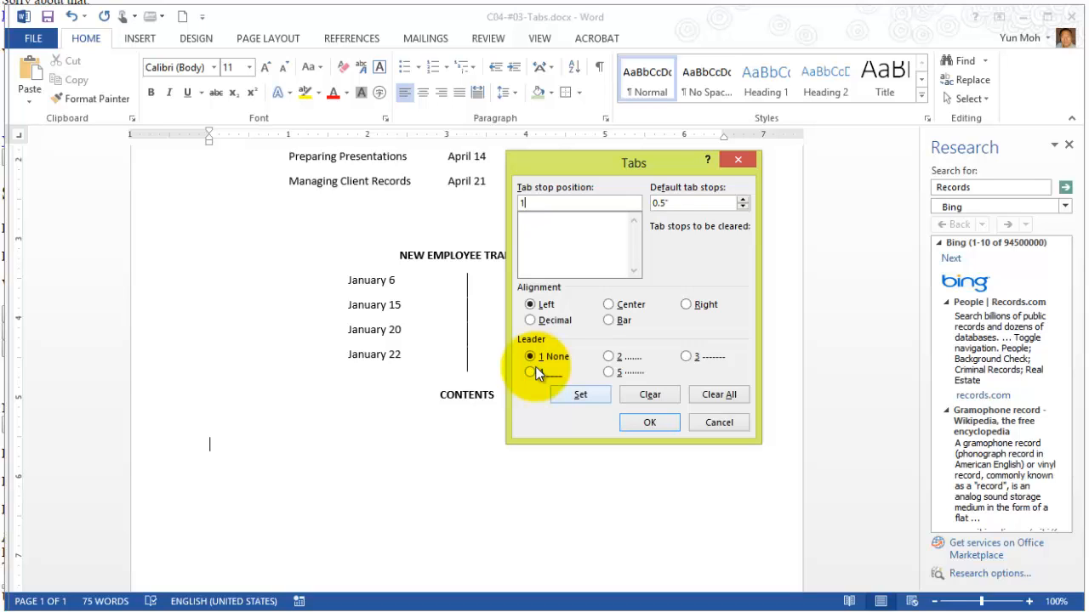
pyautogui.hotkey('alt', 'l')
pyautogui.hotkey('alt', '1')
pyautogui.hotkey('alt', 's')
# Add a right-aligned tab stop at 5.5" with dotted leader 2 to the same line and apply the tab settings.
pyautogui.write('5.5')
pyautogui.hotkey('alt', 'r')
pyautogui.hotkey('alt', '2')
pyautogui.hotkey('alt', 't')
pyautogui.hotkey('alt', 's')
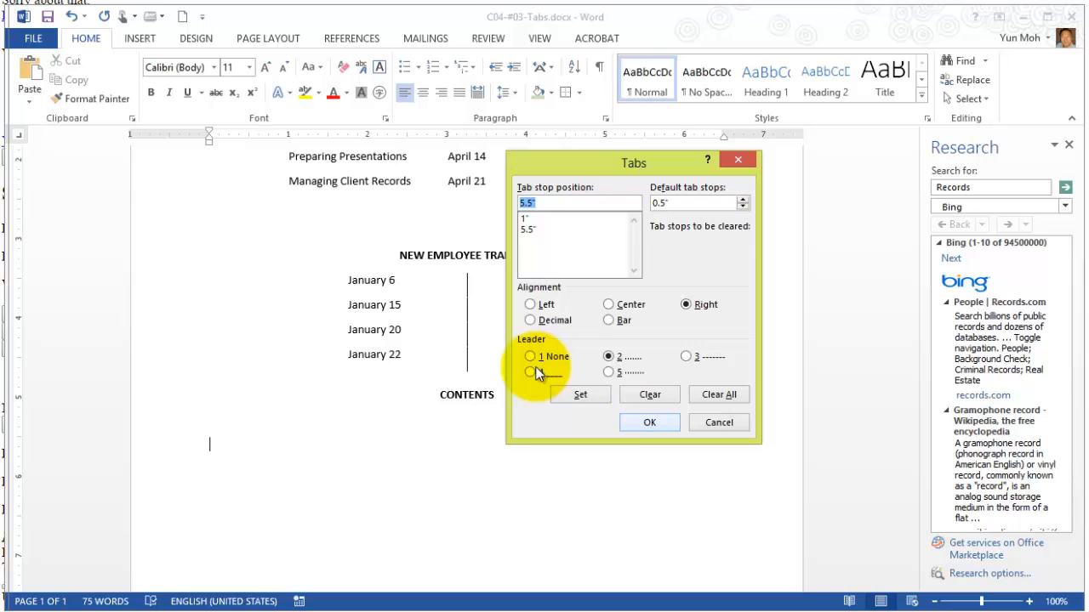
pyautogui.press('Return')
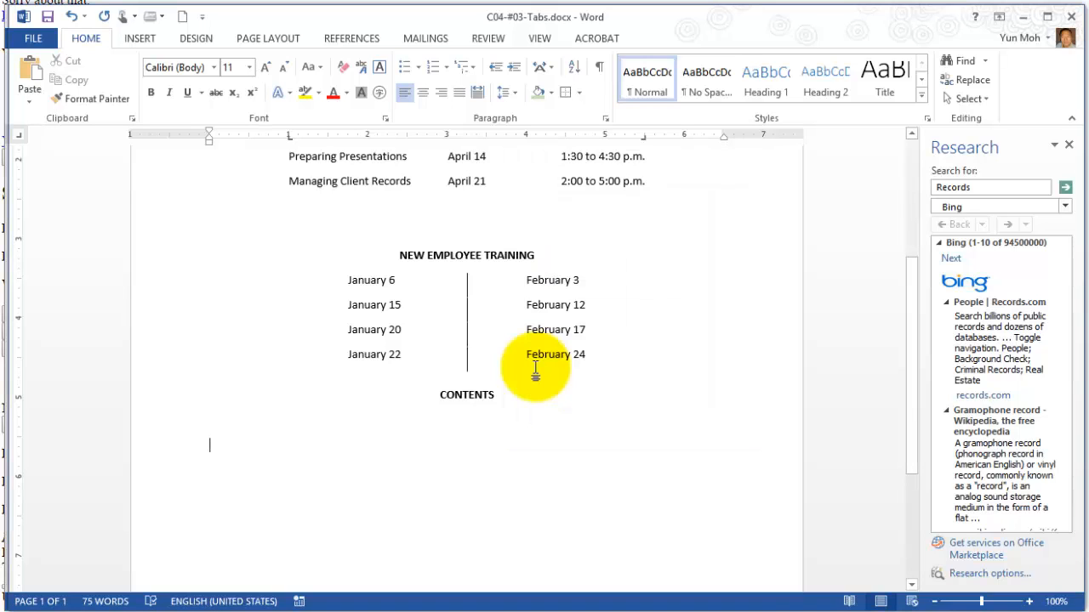
pyautogui.write('The ')
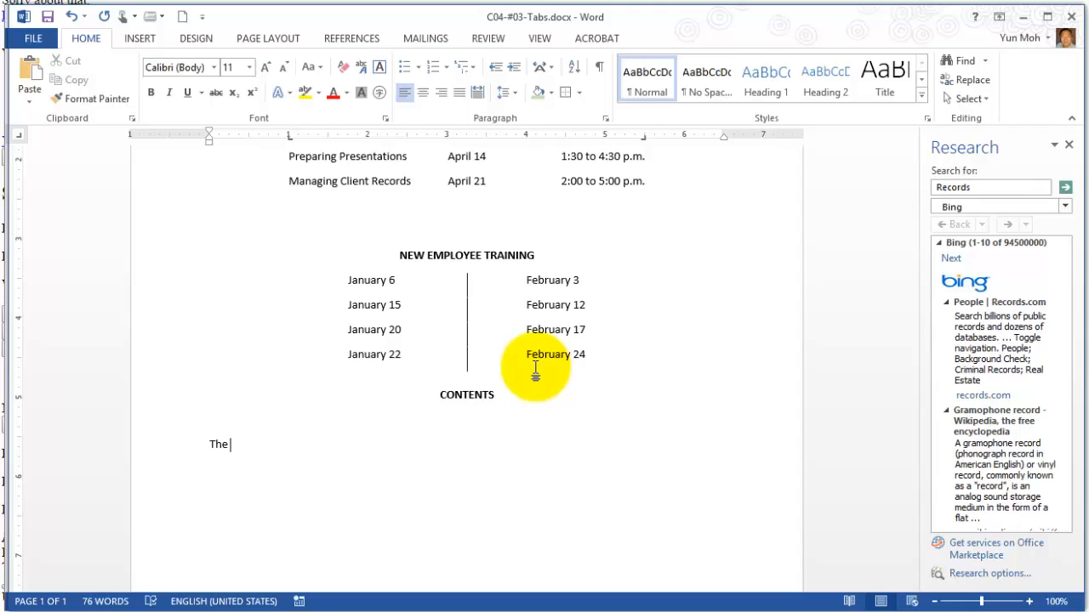
pyautogui.write('wRITING Process')
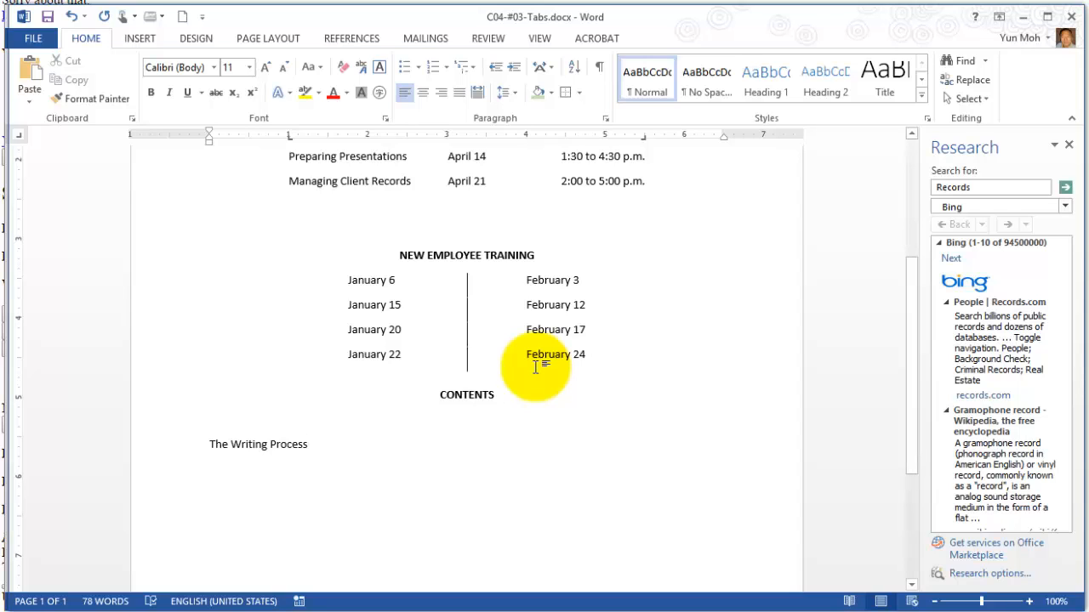
pyautogui.hotkey('shift', 'Home')
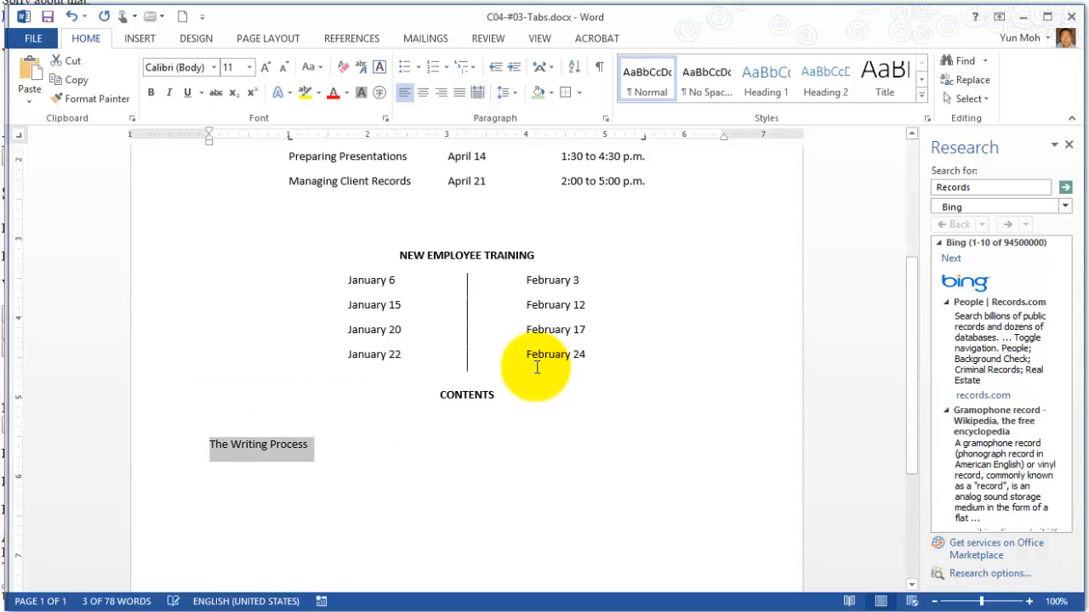
pyautogui.press('BackSpace')
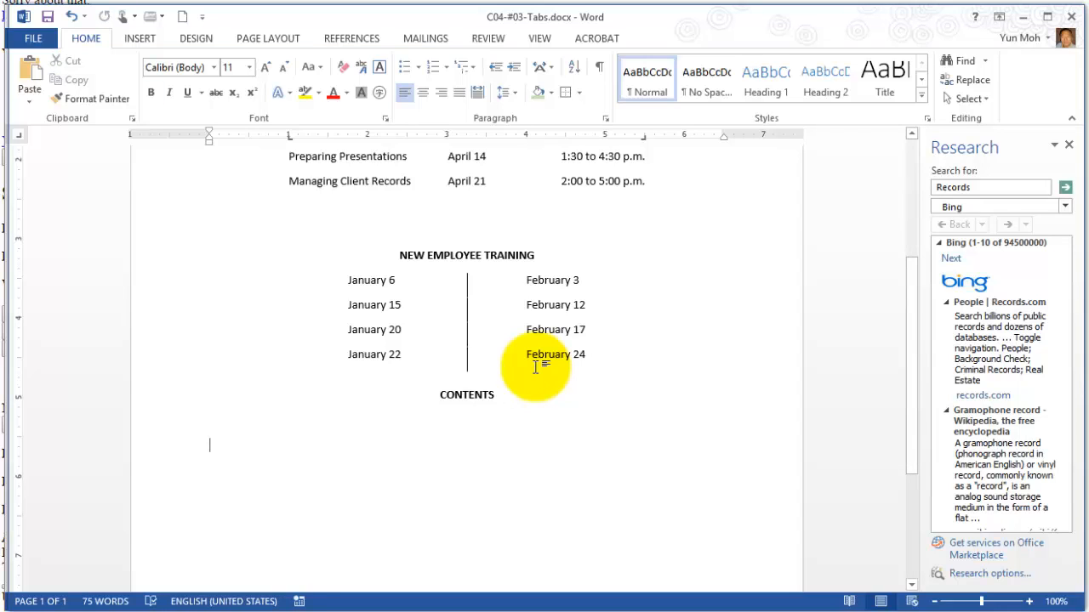
# Enter the first tabbed contents row, The Writing Process with page number 1, and start a new line.
pyautogui.press('Tab')
pyautogui.write('The Writ')
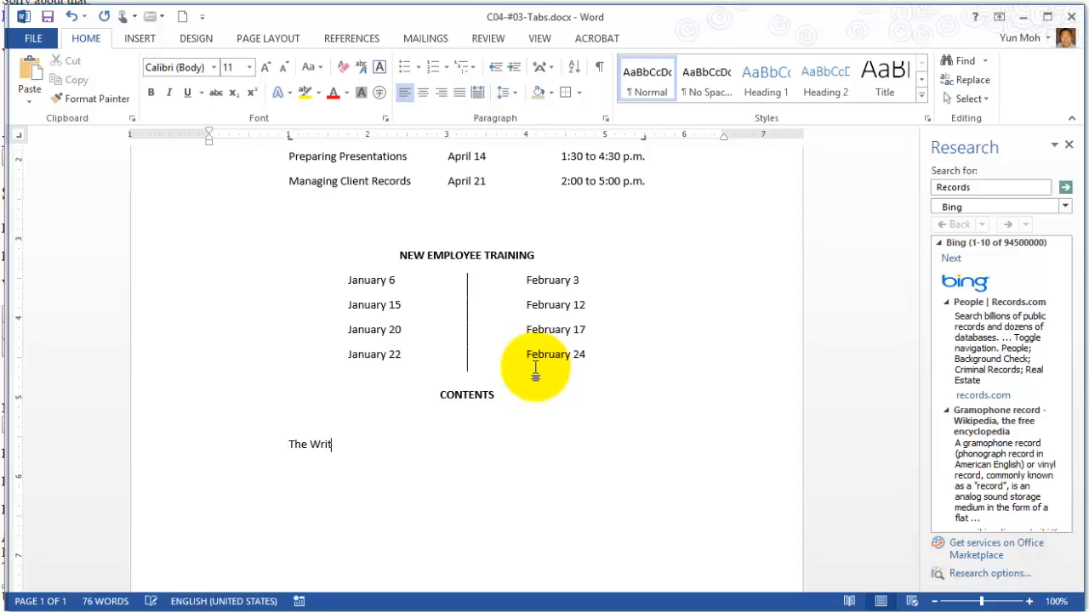
pyautogui.write('ing Process')
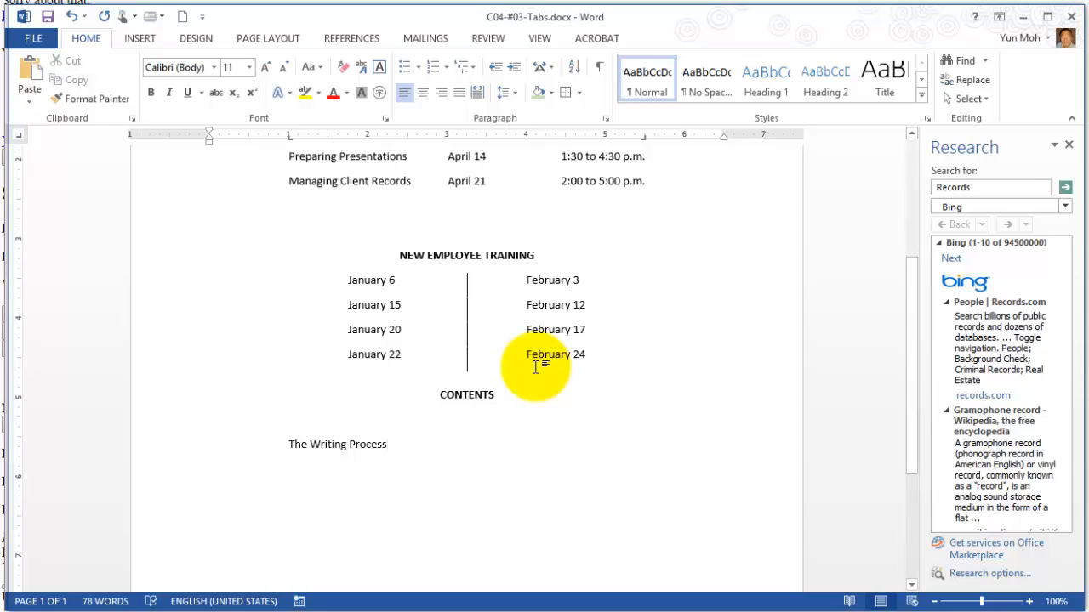
pyautogui.press('Tab')
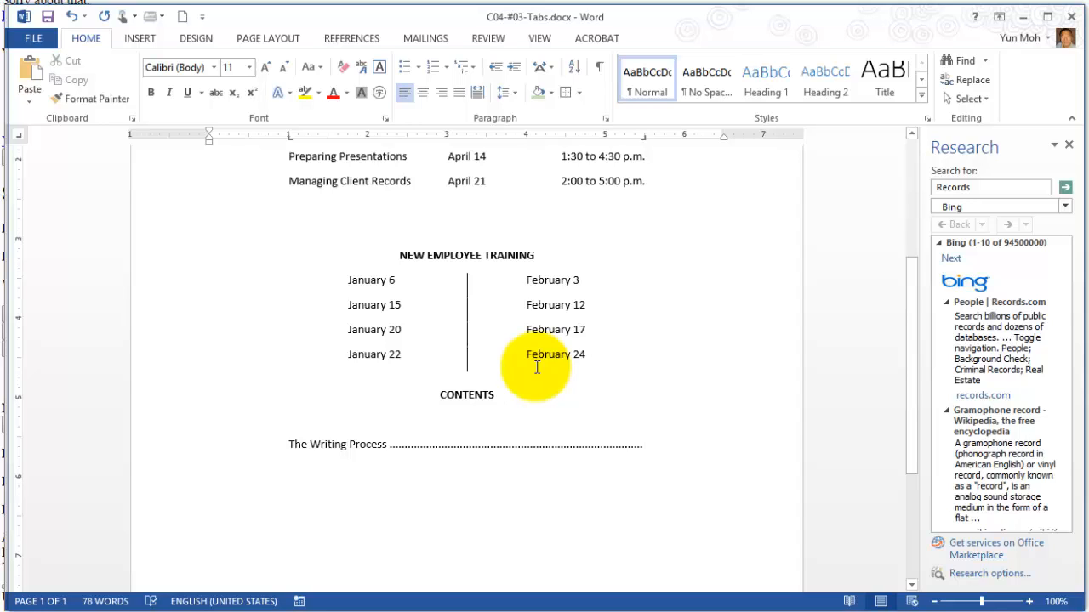
pyautogui.write('1')
pyautogui.press('Return')
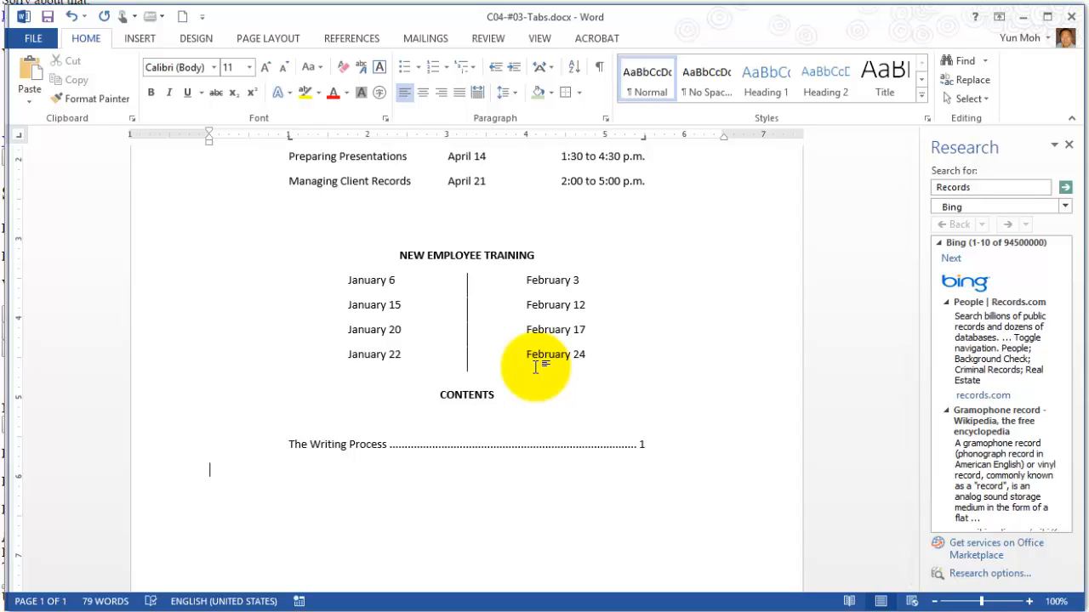
# Enter the tabbed contents row Editing and Proofreading with page number 3, correcting the spelling of Proofreading.
pyautogui.press('Tab')
pyautogui.write('Editing and Proffreading')
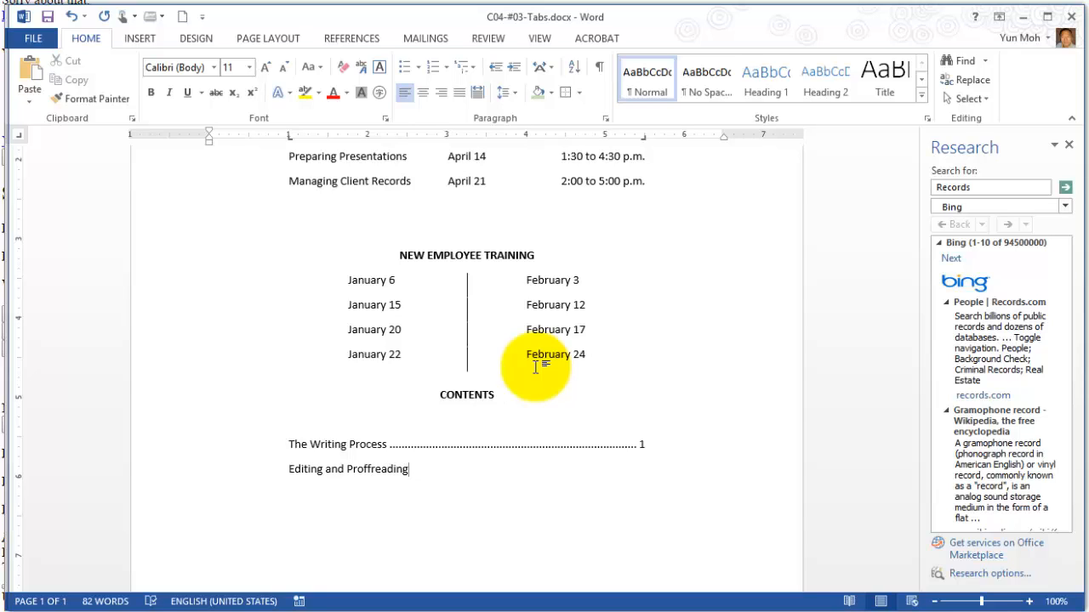
pyautogui.press('Tab')
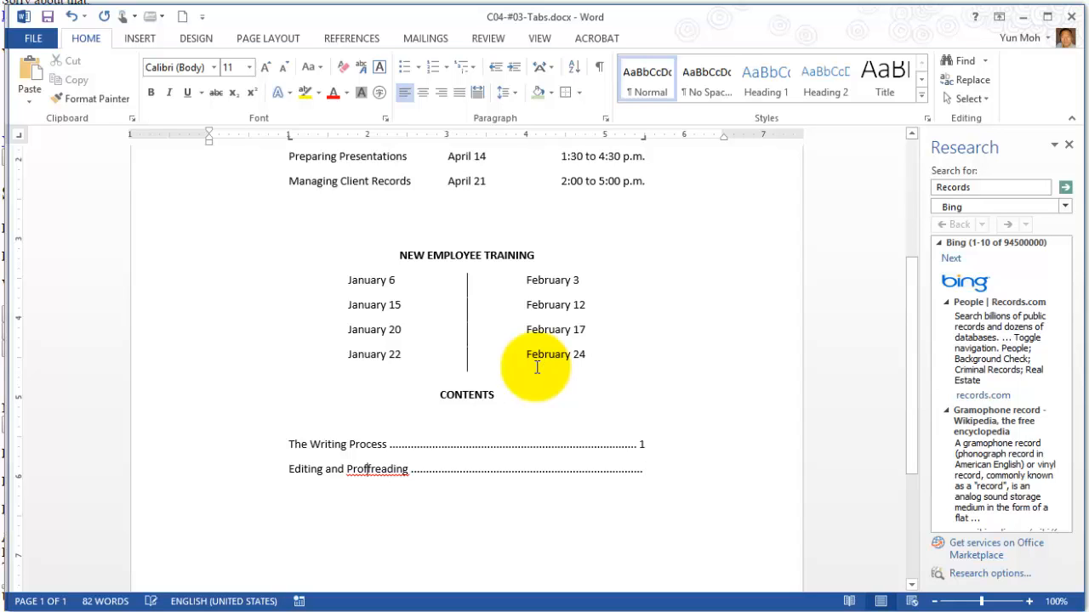
pyautogui.press('BackSpace')
pyautogui.write('o')
pyautogui.press('End')
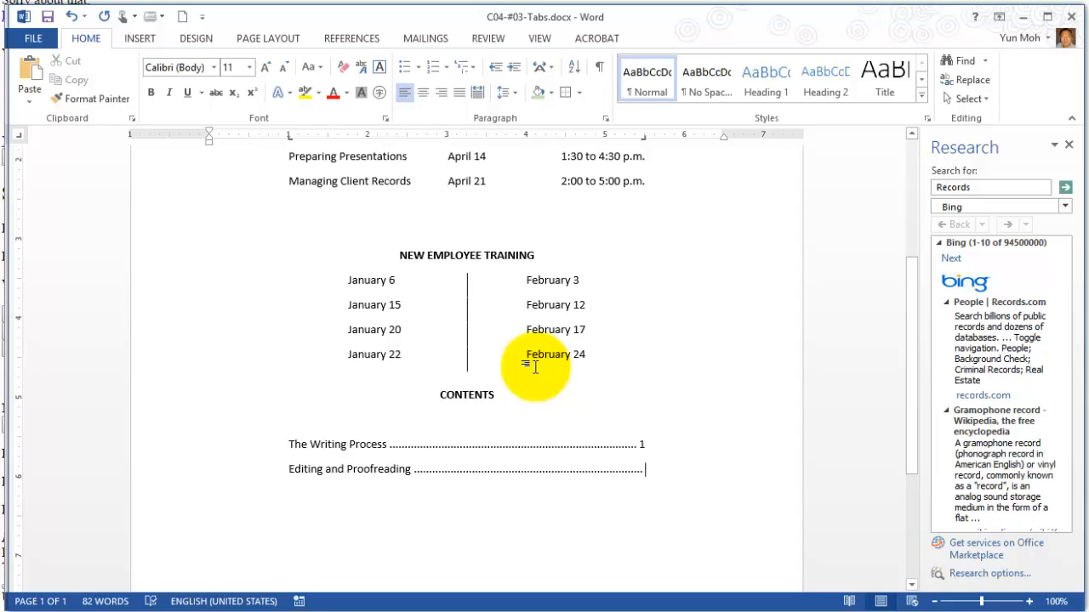
pyautogui.write('3')
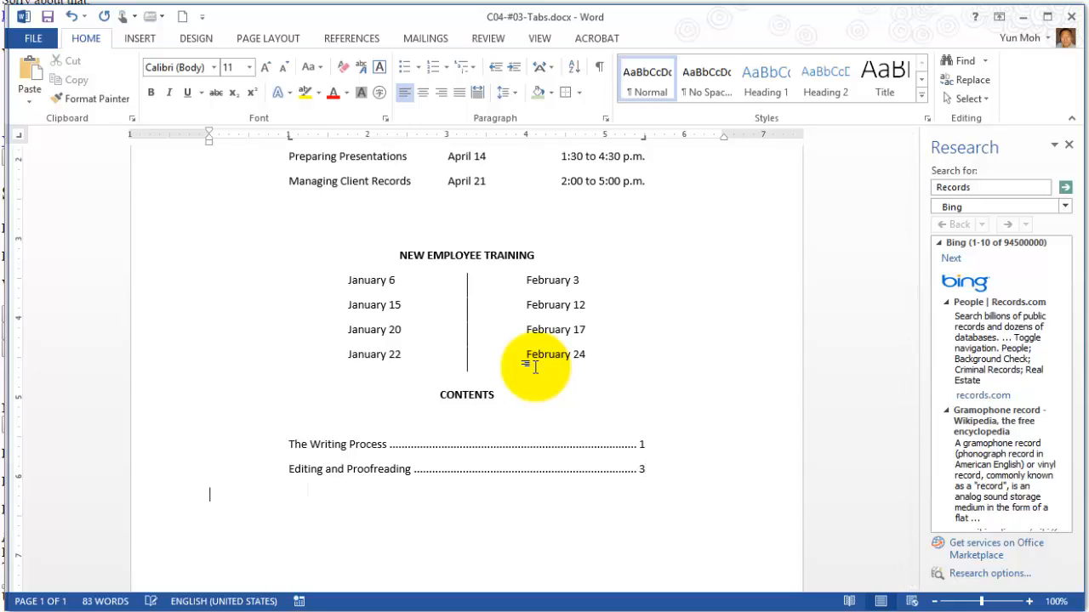
# Enter the tabbed contents row Grammar with page number 5 and start a new line.
pyautogui.press('Tab')
pyautogui.write('Grammar')
pyautogui.press('Tab')
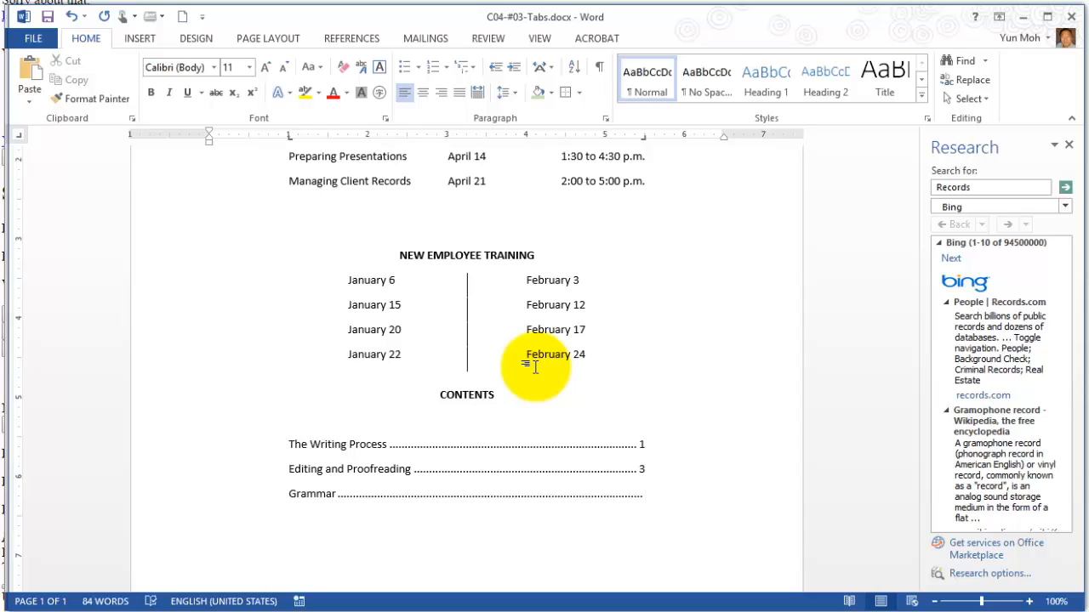
pyautogui.write('5')
pyautogui.press('Return')
# Add the tabbed contents rows Punctuation 12, Capitalization 15, Abbreviations and Symbols 19, and Spelling and Word Division 24, with a new line after them.
pyautogui.write('Punctuation')
pyautogui.press('Tab')
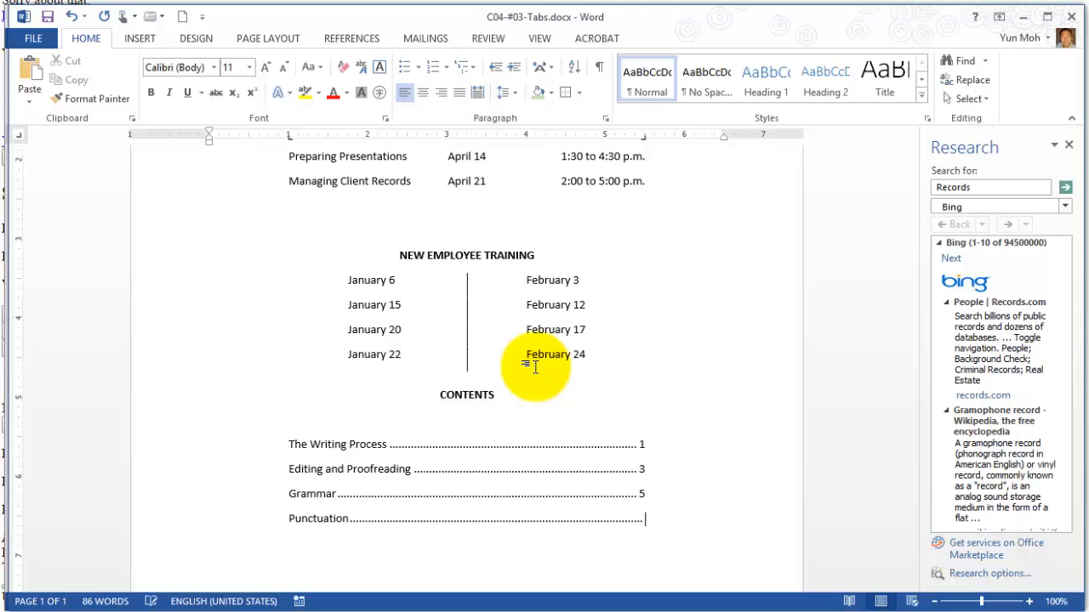
pyautogui.write('12')
pyautogui.press('Return')
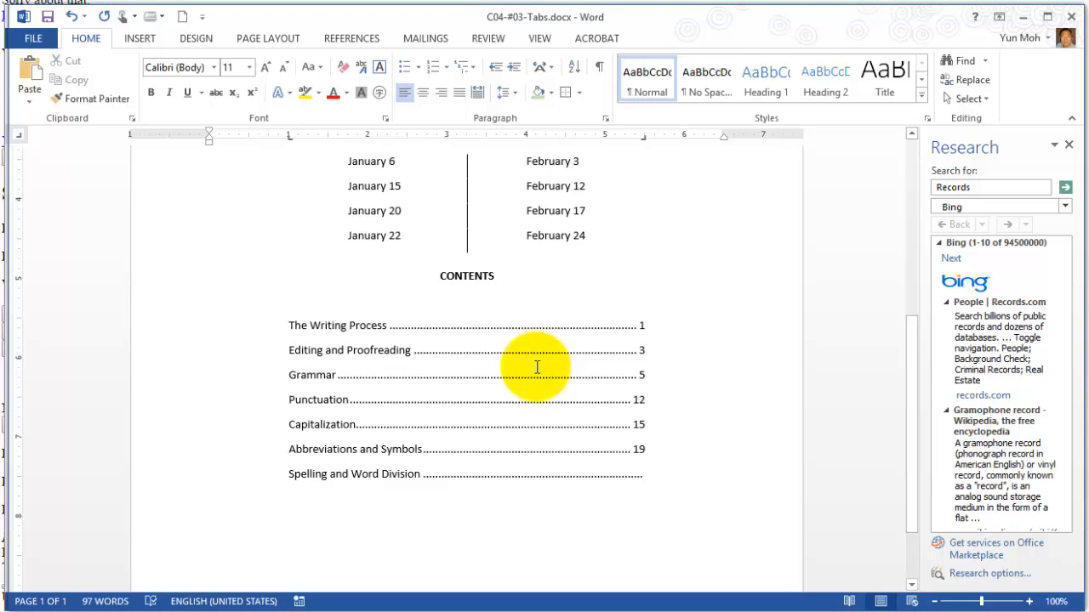
pyautogui.write('24')
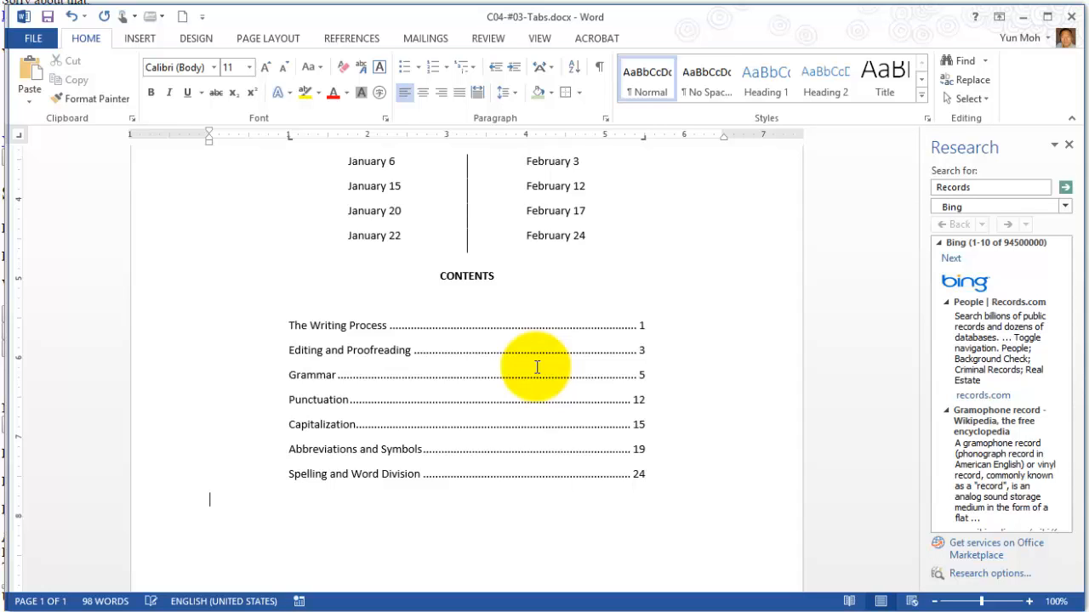
pyautogui.press('Return')
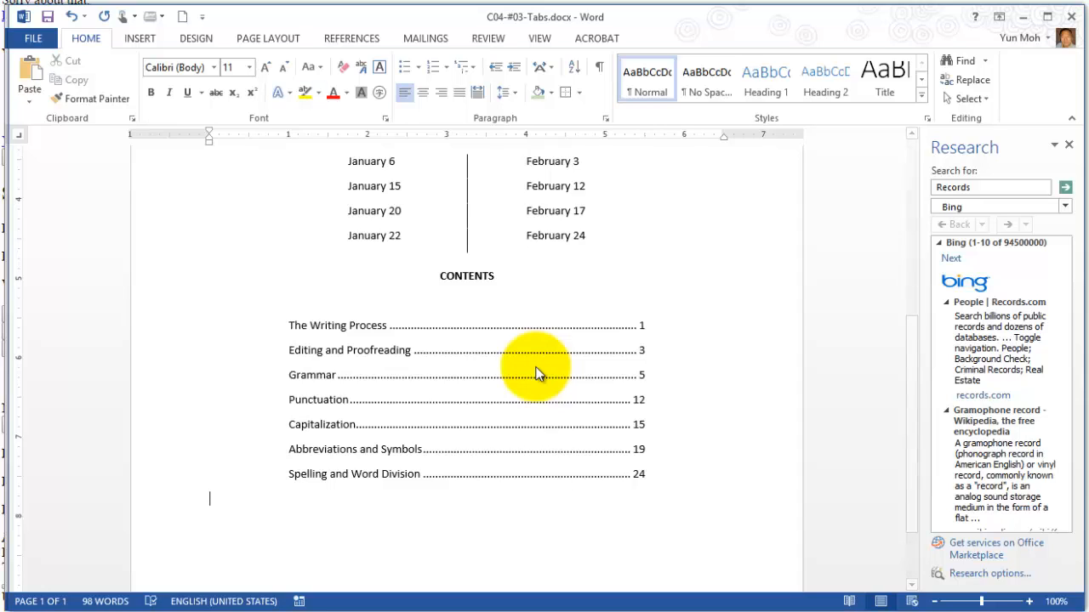
# Undo the formatting reset on the empty line below the contents rows, and clear all its tab stops in the Tabs dialog.
pyautogui.hotkey('ctrl', 'z')
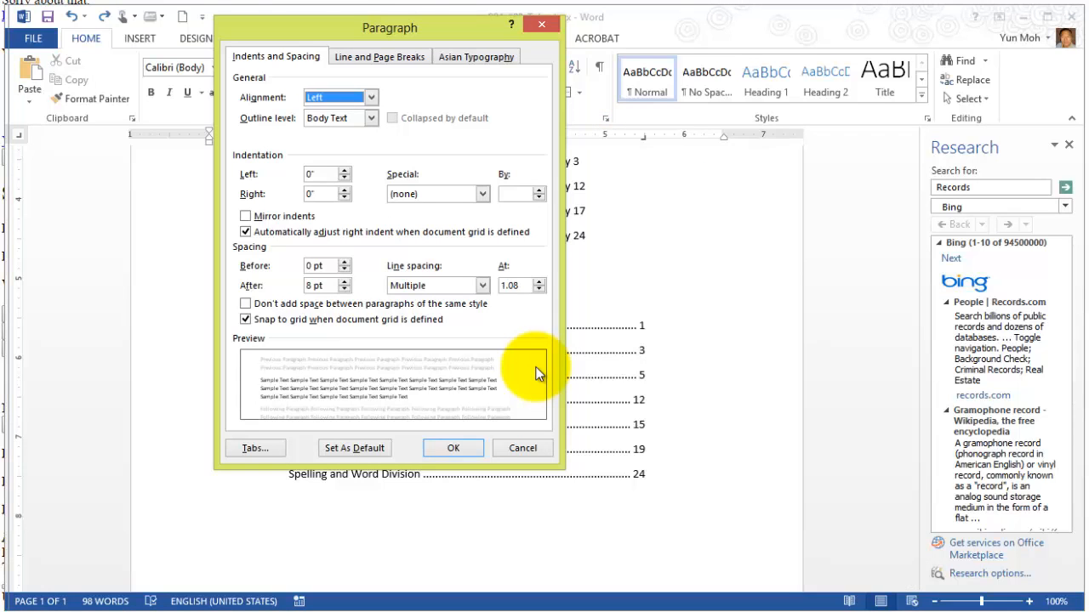
pyautogui.hotkey('alt', 't')
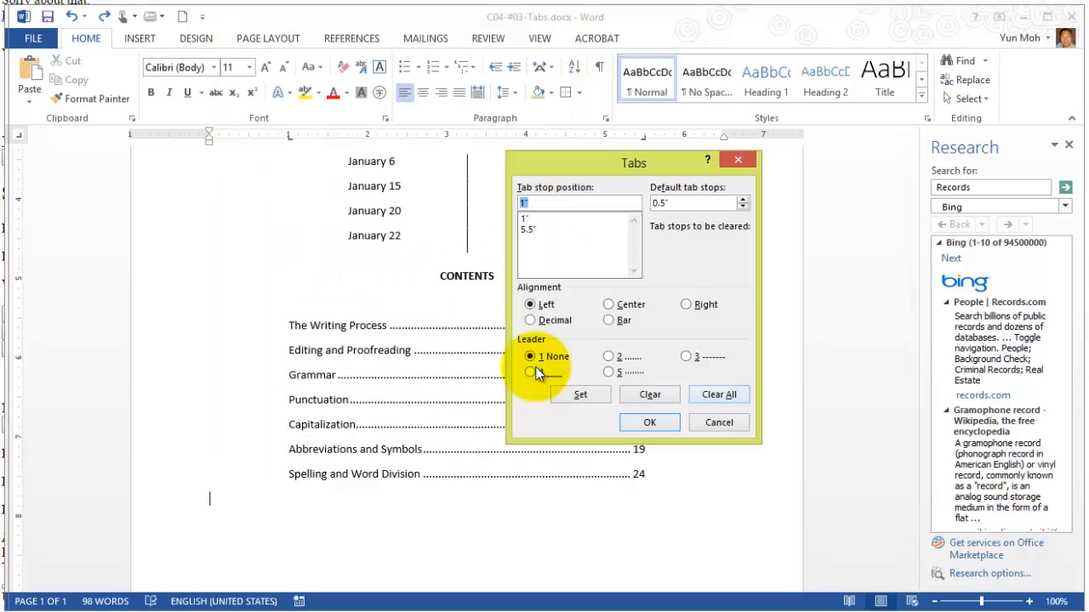
pyautogui.hotkey('alt', 'a')
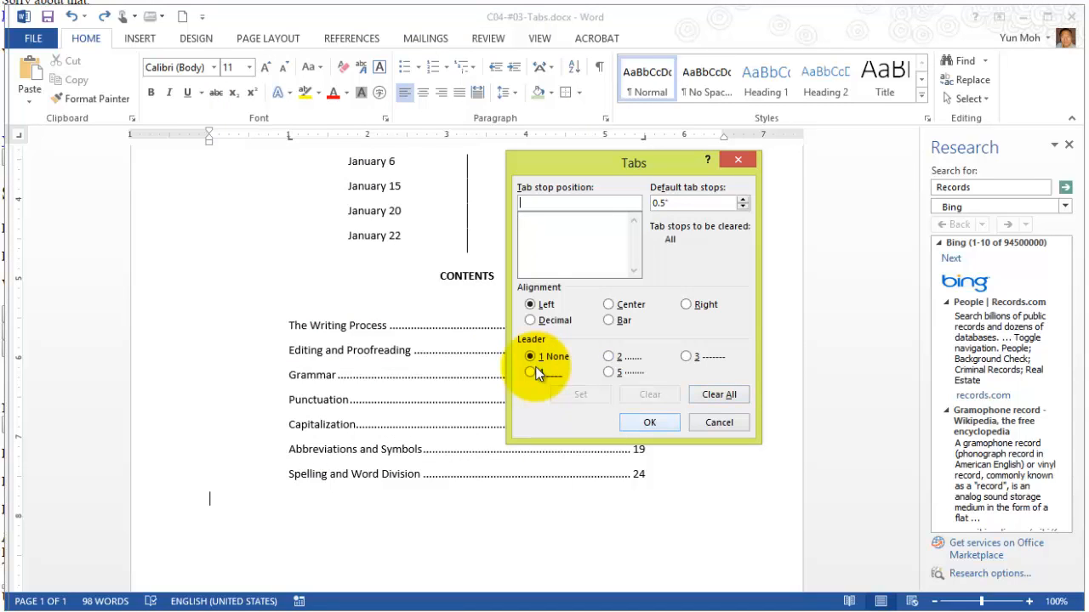
pyautogui.press('Return')
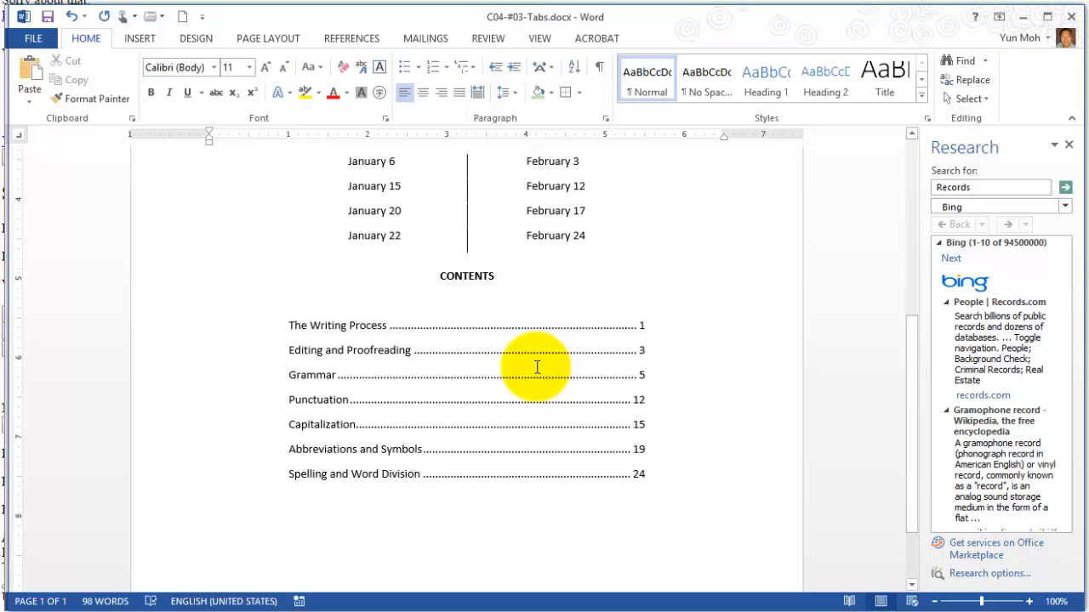
# Insert two blank lines above the CONTENTS heading and delete the blank line between the heading and its first row.
pyautogui.press('Up')
pyautogui.press('Return')
pyautogui.press('Return')
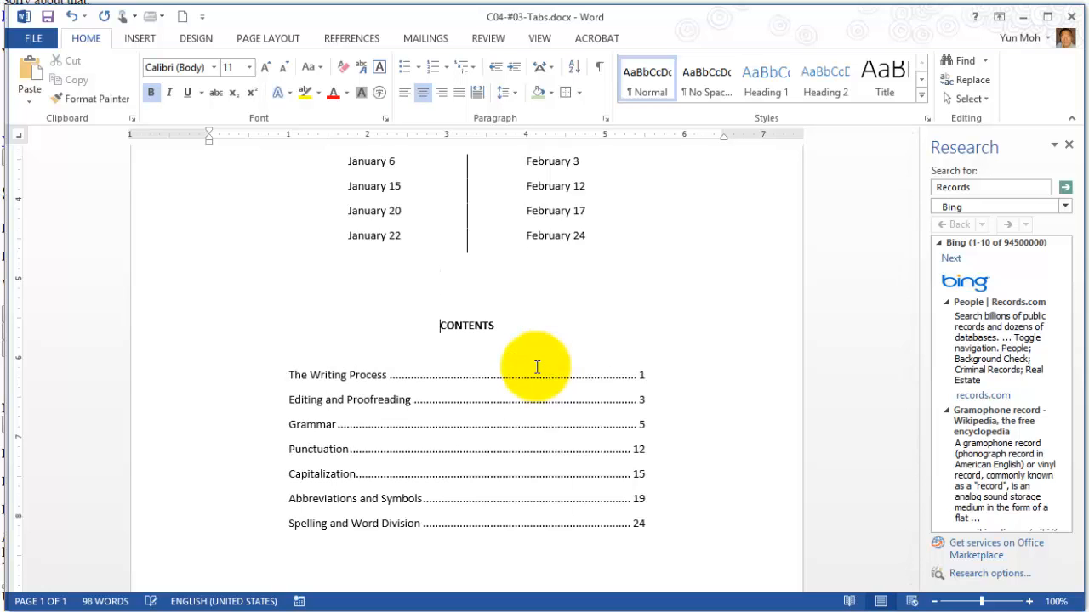
pyautogui.press('Down')
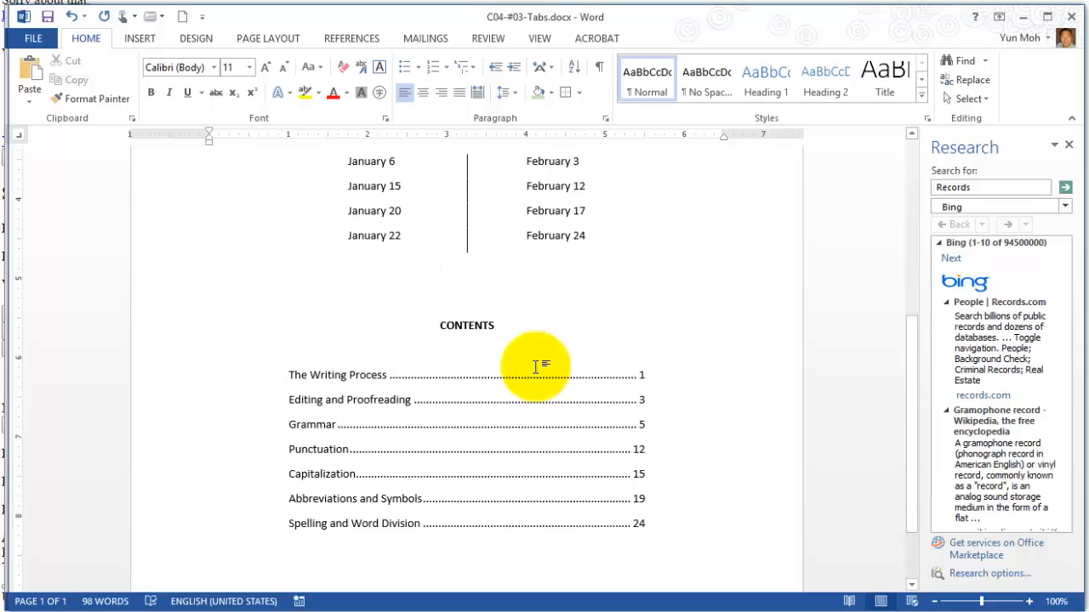
pyautogui.press('BackSpace')
# Review the layout of the tabbed sections from the Title, Date and Time table down to the end of the contents list.
pyautogui.scroll(-1, 536, 367)
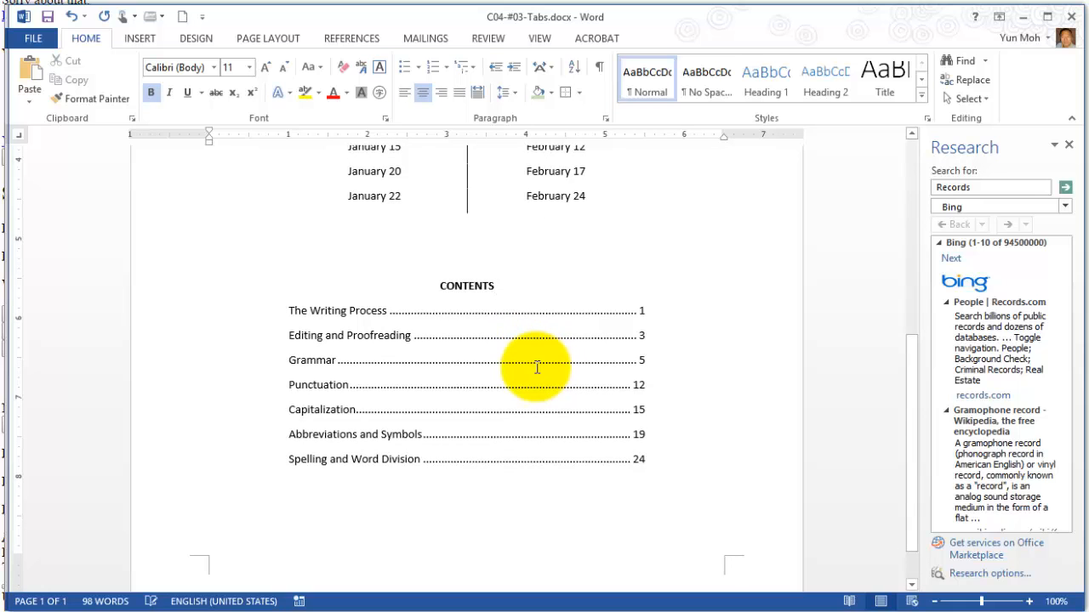
pyautogui.scroll(6, 536, 367)
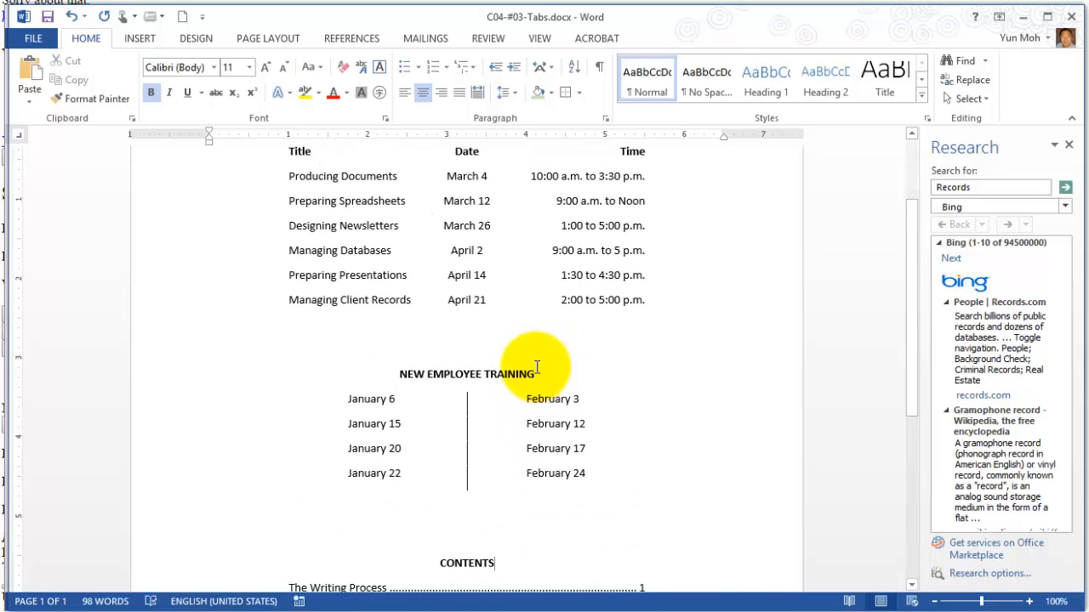
pyautogui.scroll(1, 536, 367)
pyautogui.scroll(-9, 536, 367)
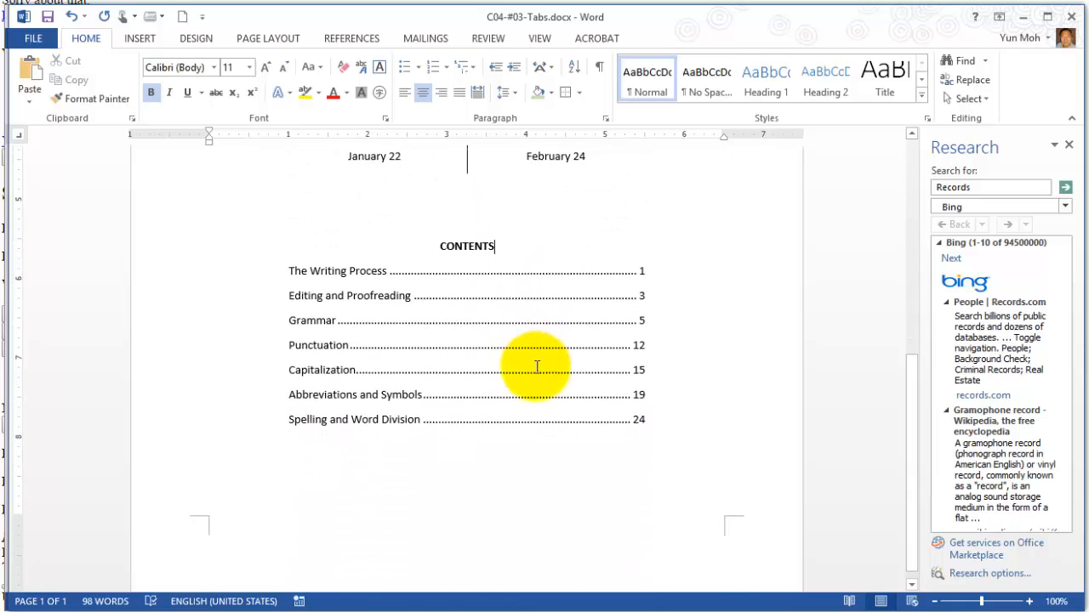
pyautogui.scroll(7, 537, 367)
pyautogui.scroll(-7, 537, 367)
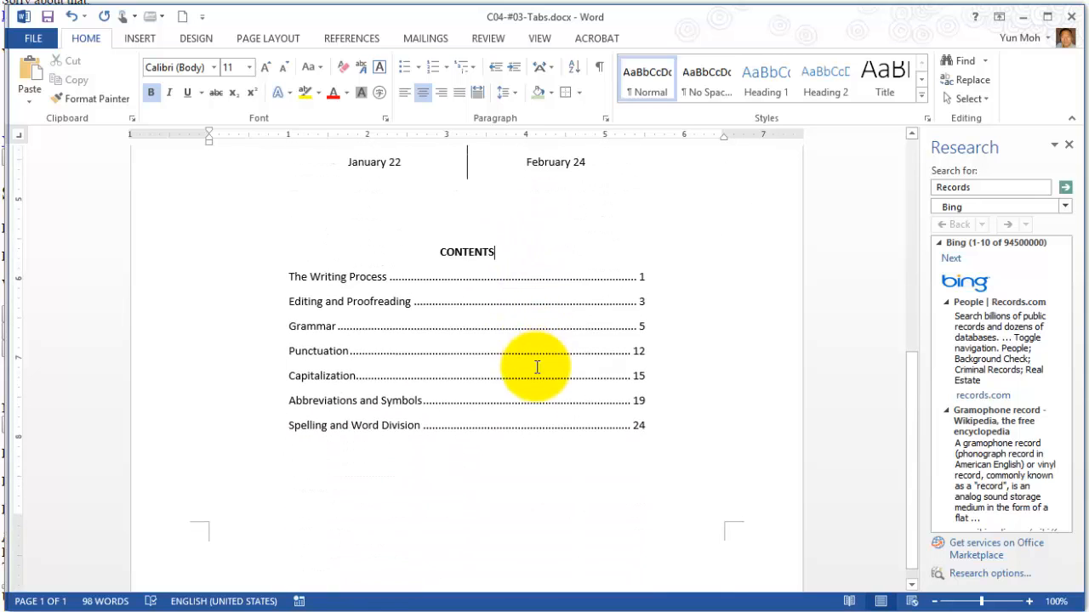
pyautogui.hotkey('ctrl', 'End')
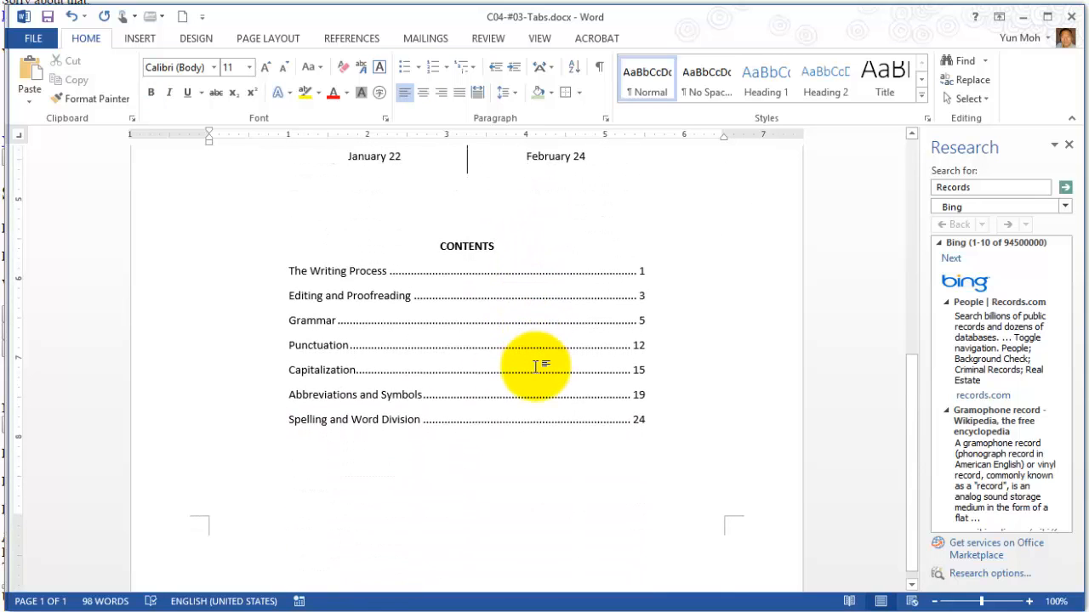
pyautogui.scroll(-1, 535, 366)
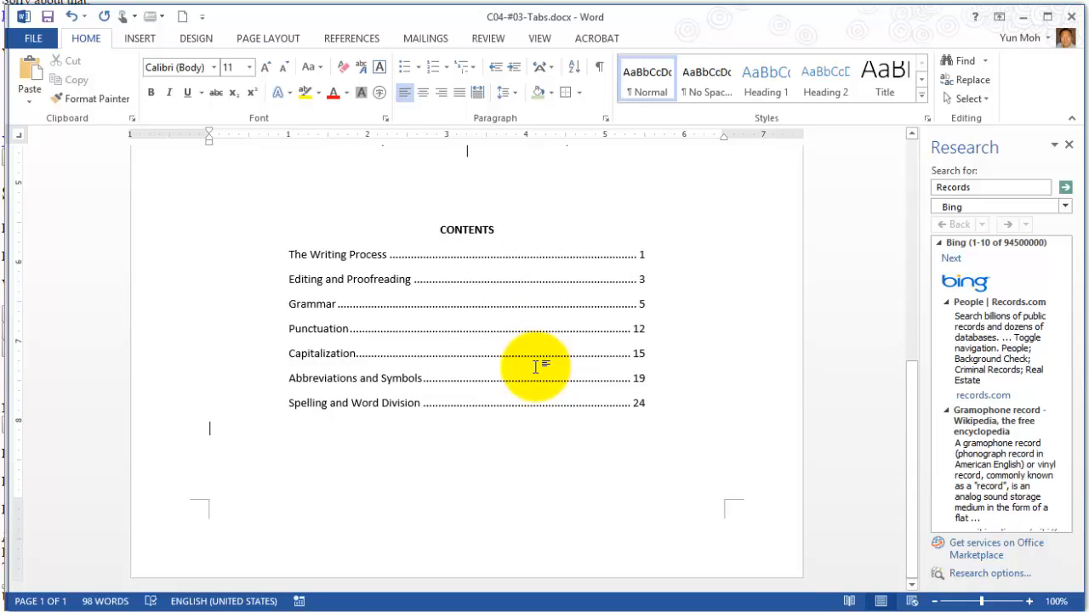
pyautogui.scroll(5, 535, 366)
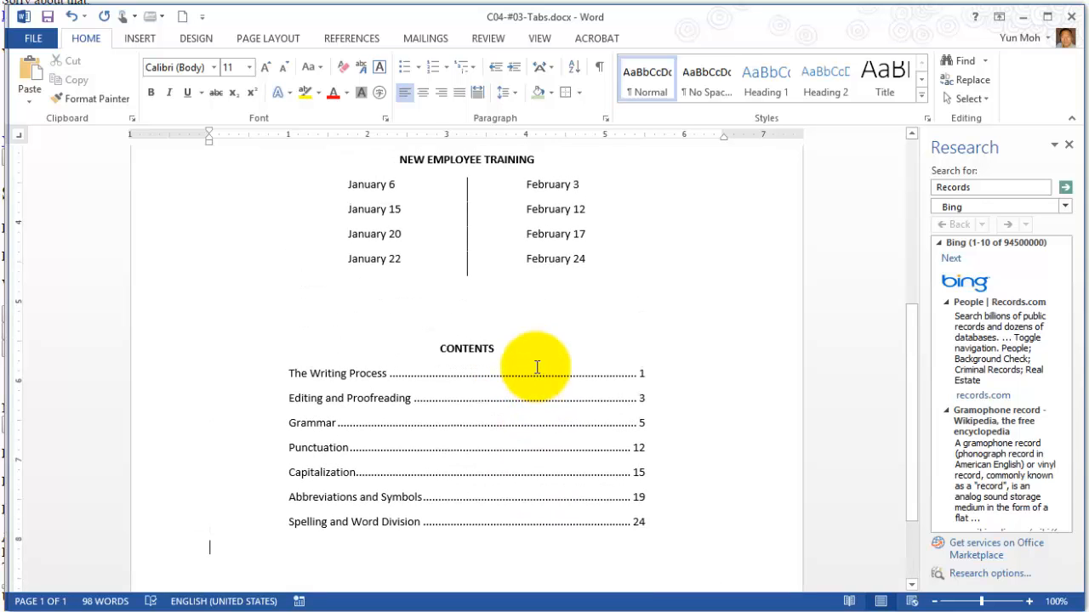
pyautogui.scroll(5, 537, 367)
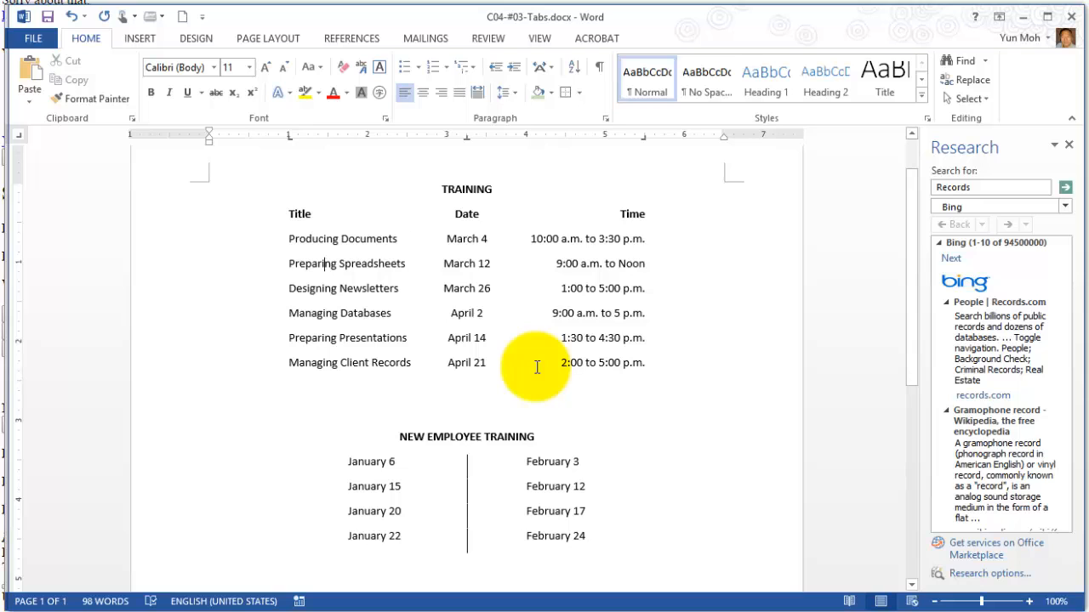
pyautogui.scroll(-7, 537, 367)
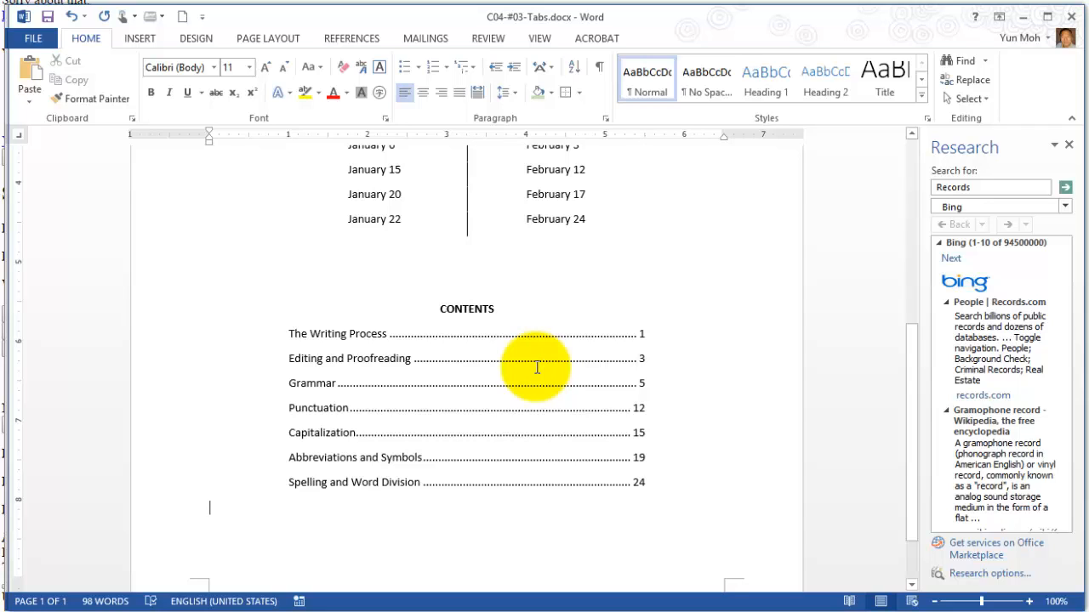
pyautogui.hotkey('ctrl', 'shift', 'Left')
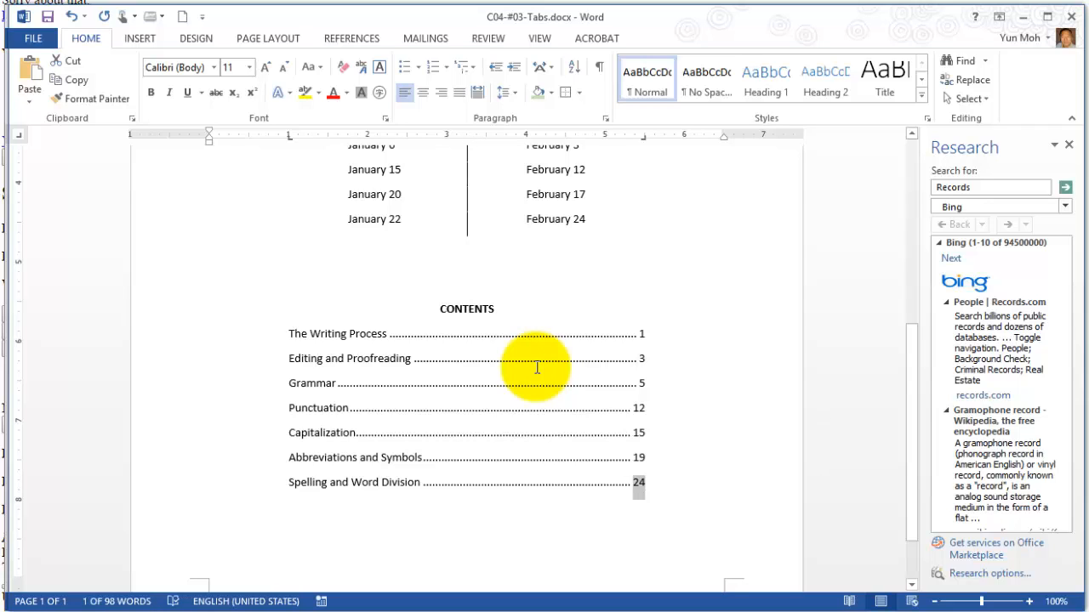
pyautogui.press('Right')
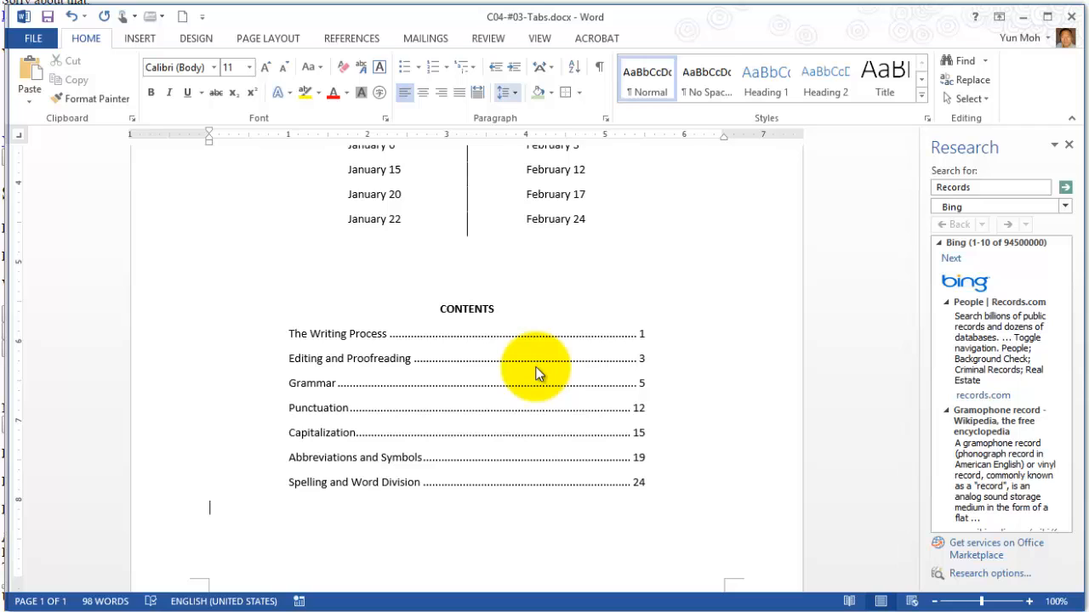
# Apply the No Spacing style to the empty line below the contents list and continue the document onto a second page.
pyautogui.click(508, 92)
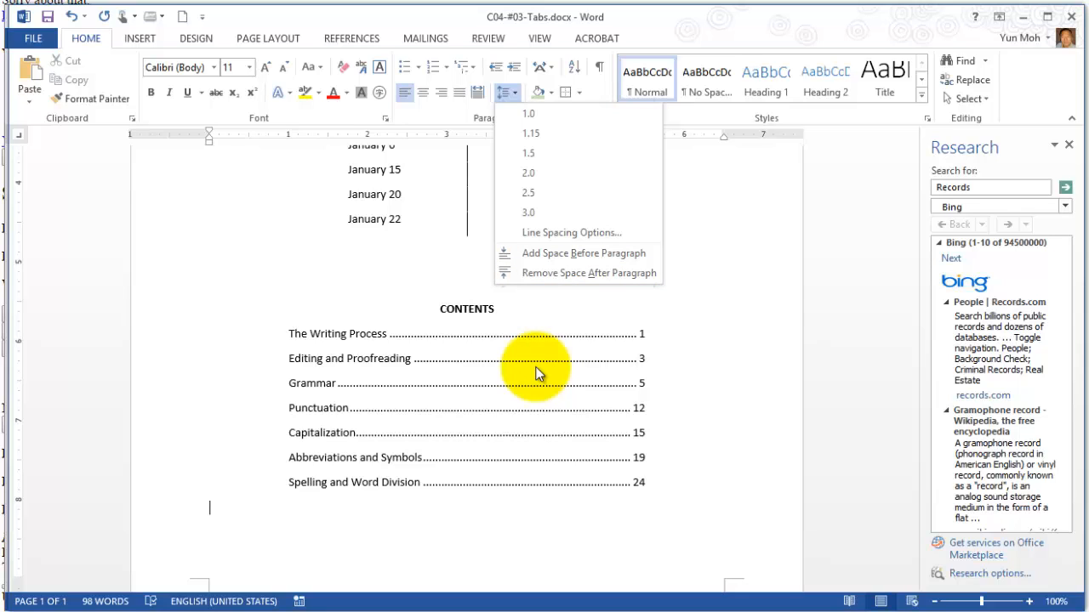
pyautogui.click(536, 374)
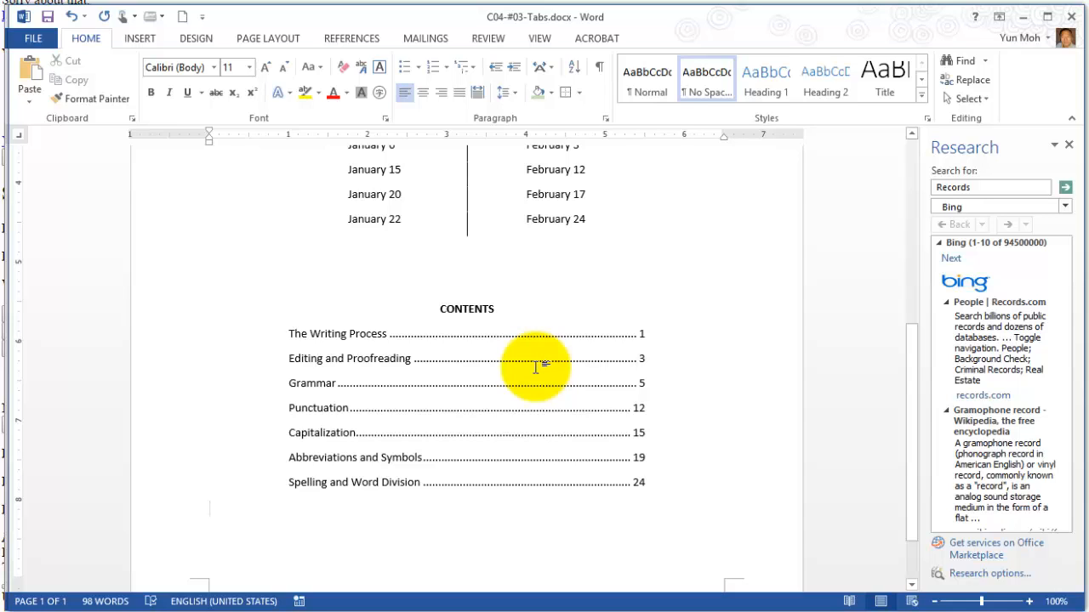
pyautogui.press('Return')
pyautogui.scroll(-2, 537, 368)
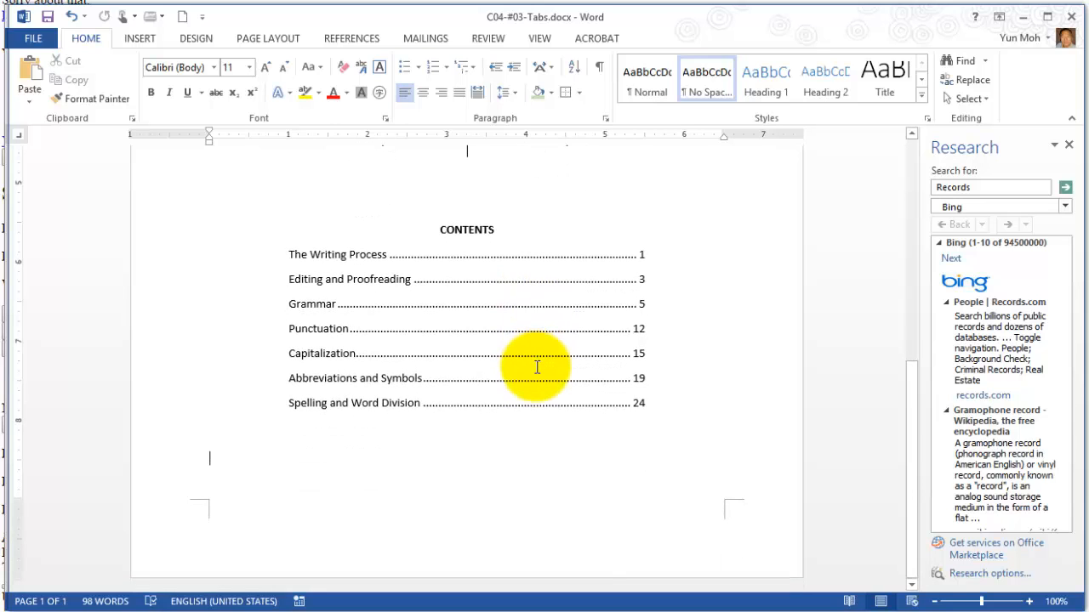
pyautogui.scroll(-3, 537, 367)
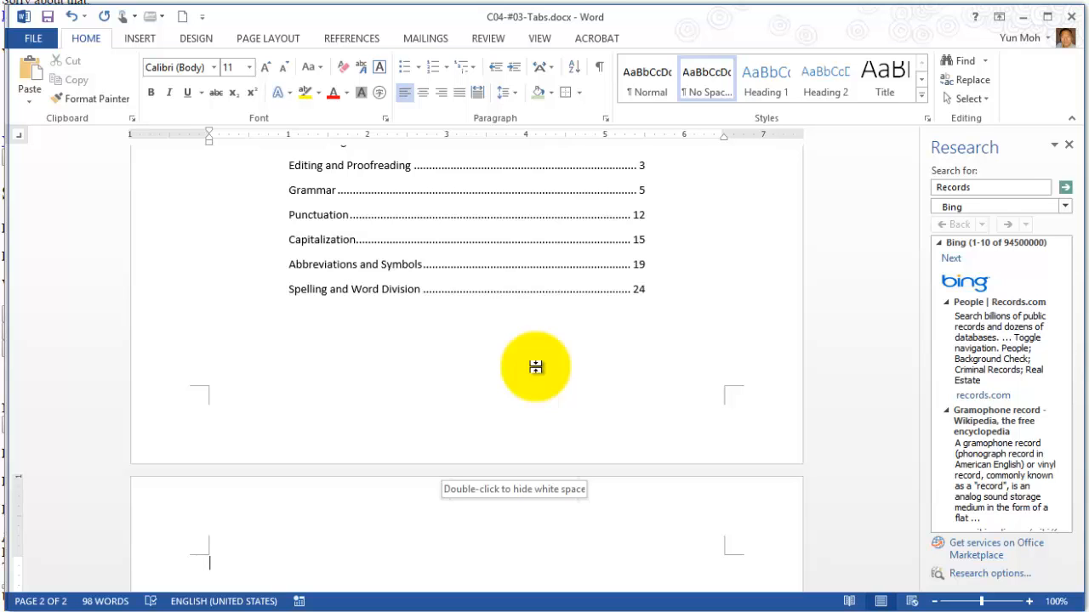
# Set a left-aligned tab stop at 1" with no leader for the first line of page two in the Tabs dialog.
pyautogui.scroll(10, 535, 367)
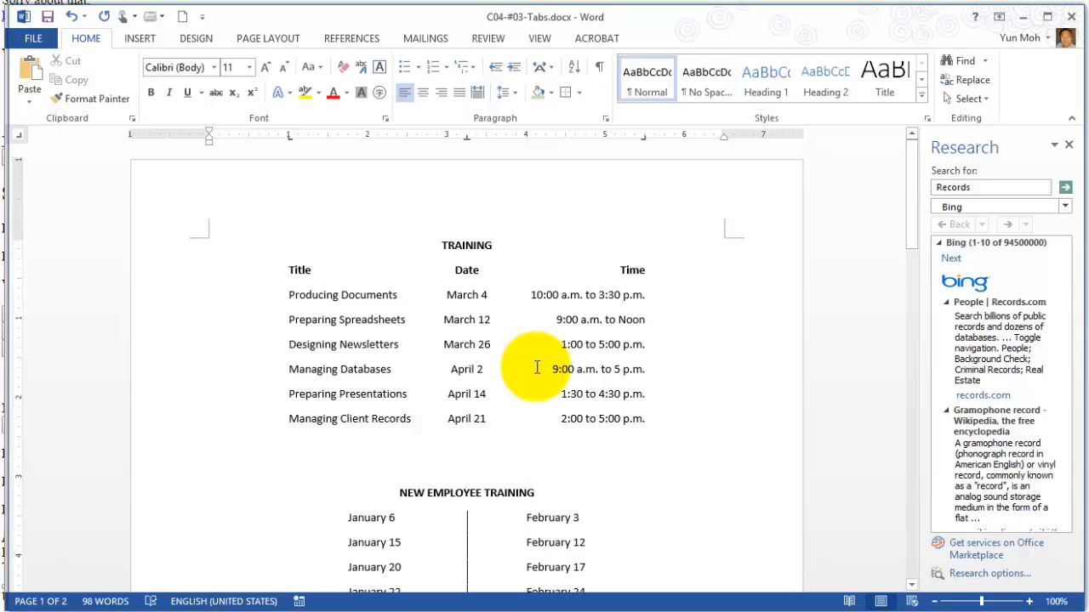
pyautogui.scroll(-3, 536, 367)
pyautogui.scroll(-15, 537, 366)
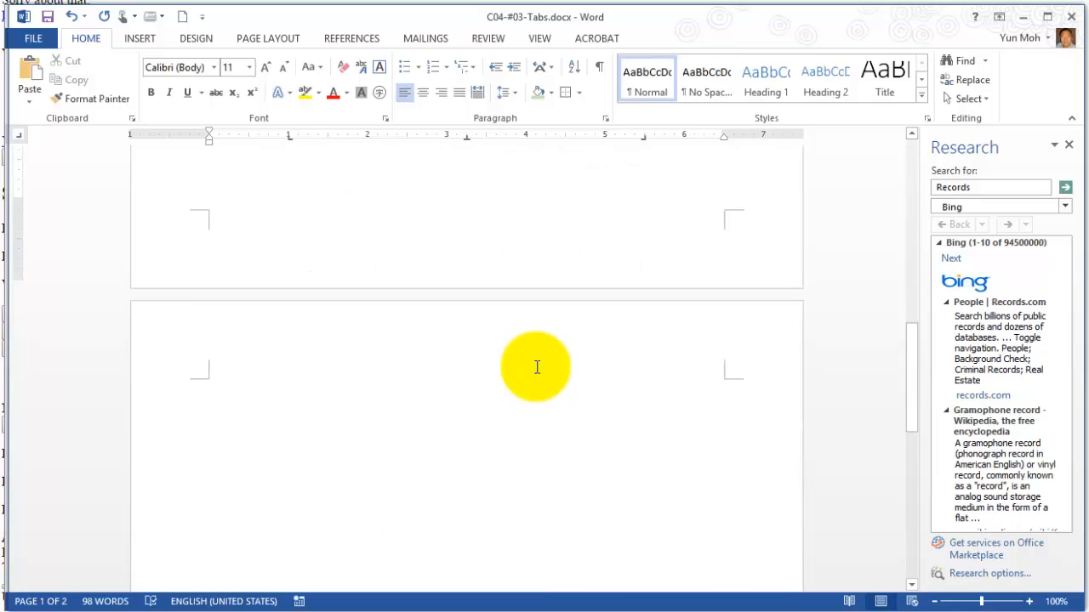
pyautogui.click(537, 367)
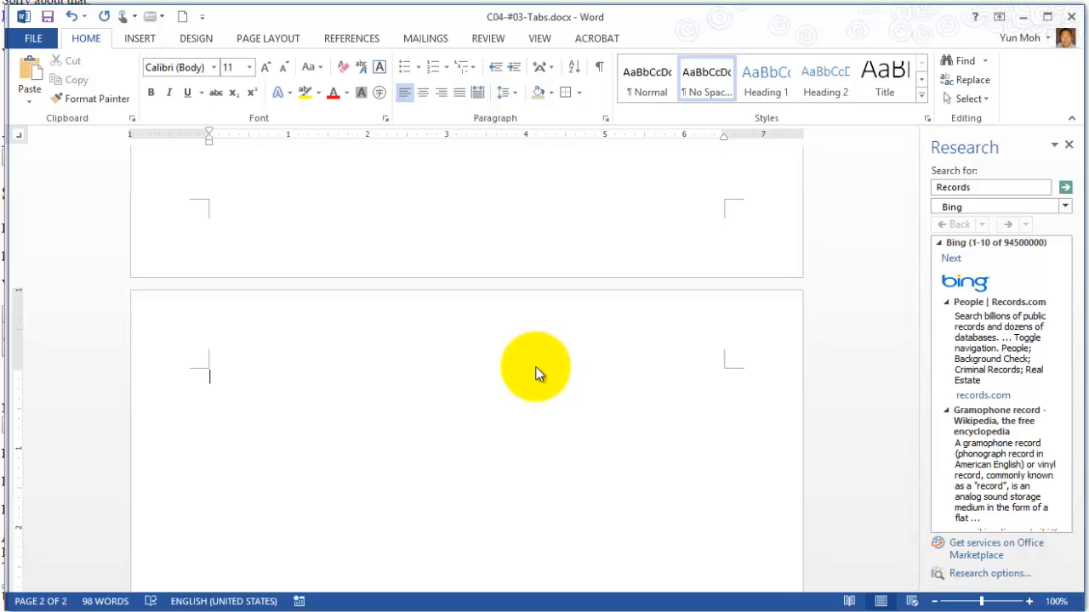
pyautogui.hotkey('ctrl', 'shift', '8')
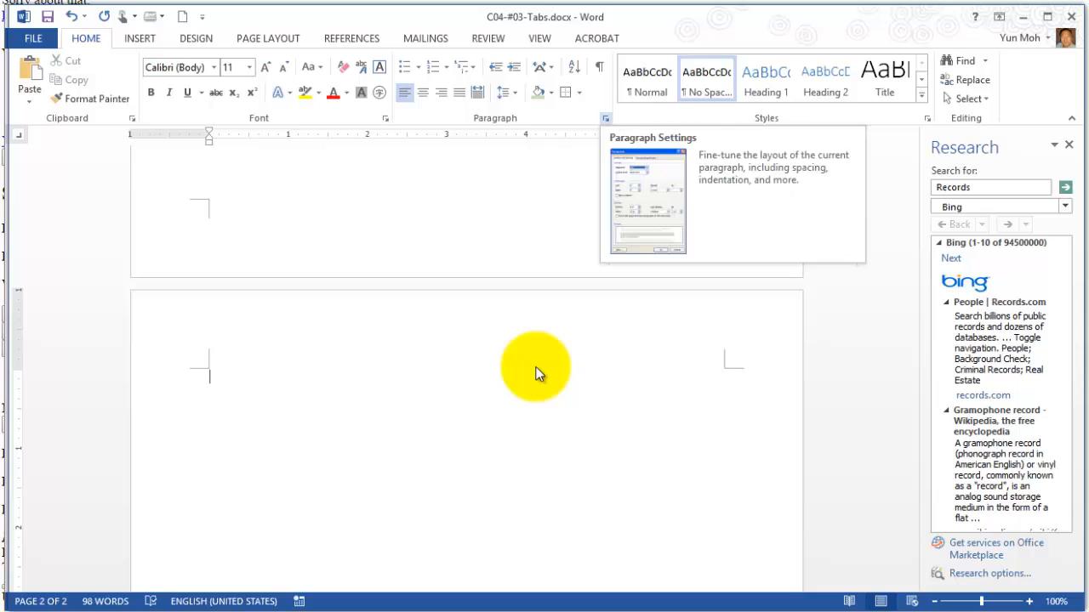
pyautogui.click(605, 118)
pyautogui.hotkey('alt', 't')
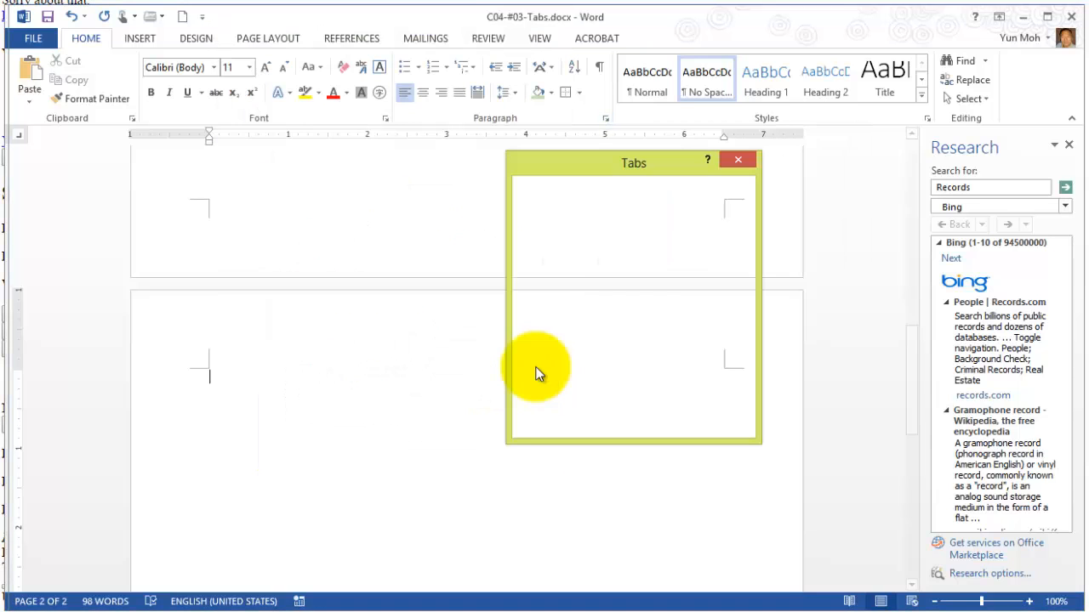
pyautogui.write('1')
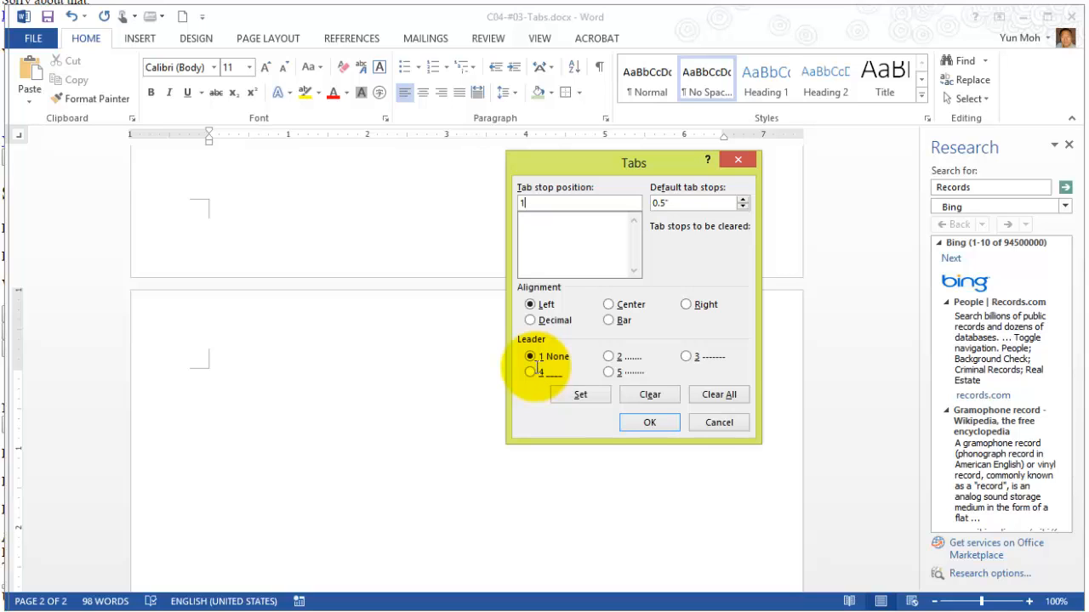
pyautogui.hotkey('alt', 'l')
pyautogui.hotkey('alt', '1')
pyautogui.hotkey('alt', 's')
# Add a centered tab stop at 3.25" and a right-aligned tab stop at 5.5", and apply the tab settings.
pyautogui.write('3.25')
pyautogui.hotkey('alt', 'c')
pyautogui.hotkey('alt', 's')
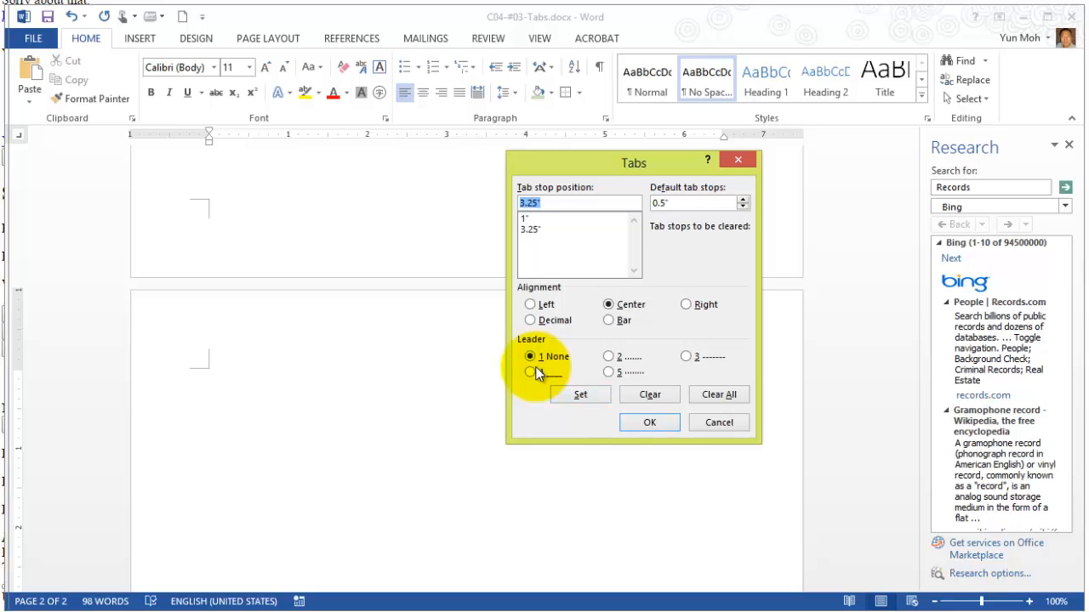
pyautogui.write('5.5')
pyautogui.hotkey('alt', 'r')
pyautogui.hotkey('alt', 's')
pyautogui.press('Return')
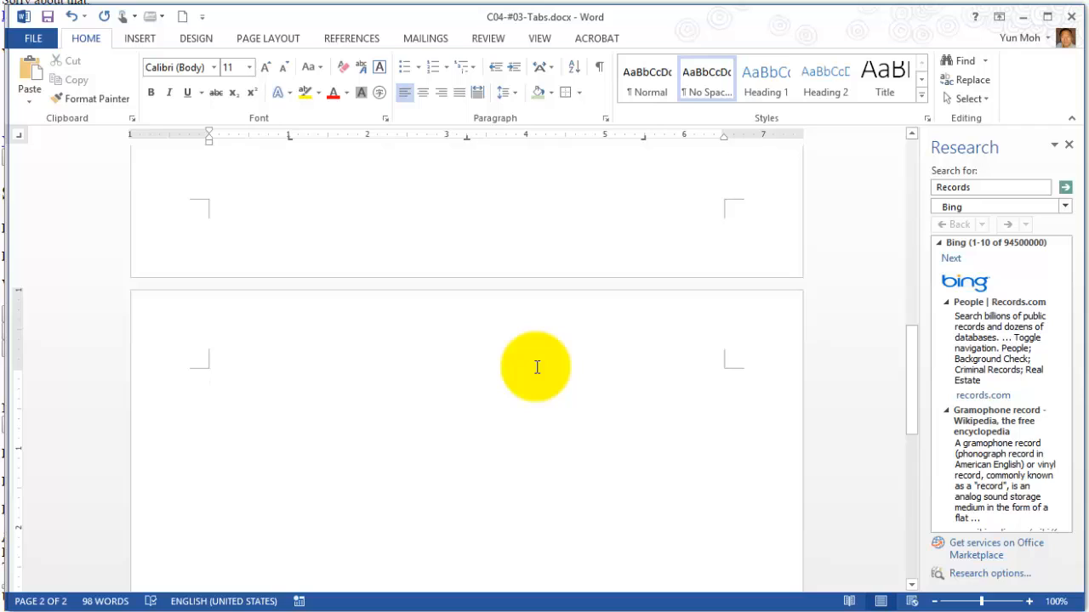
# Enter a tabbed heading row with Employees, Hire Date and Department at the top of page two.
pyautogui.write('E')
pyautogui.press('BackSpace')
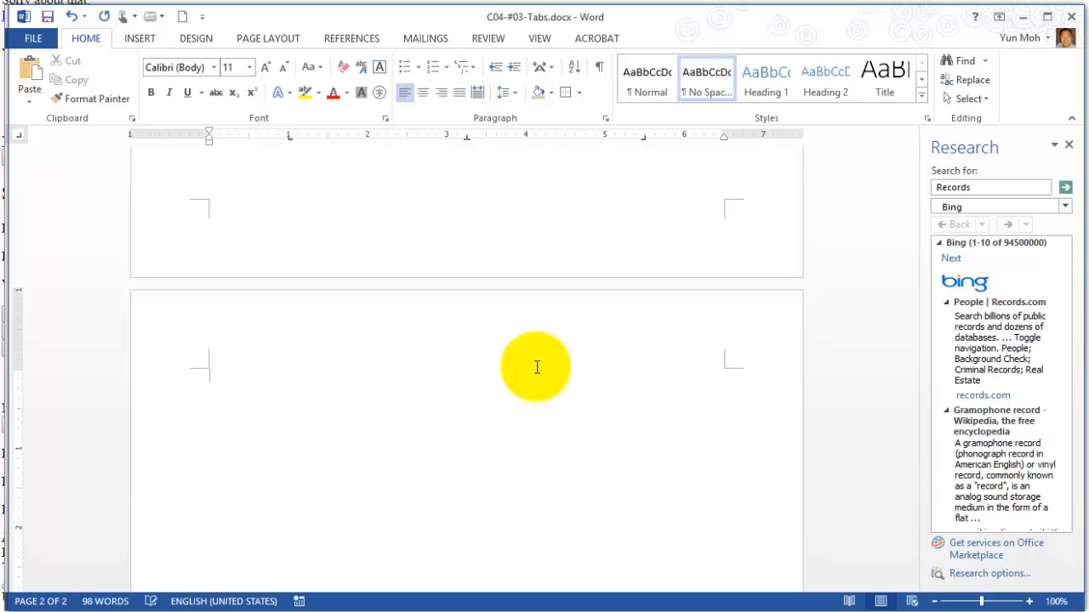
pyautogui.press('Tab')
pyautogui.write('Employees\tHire Date\t')
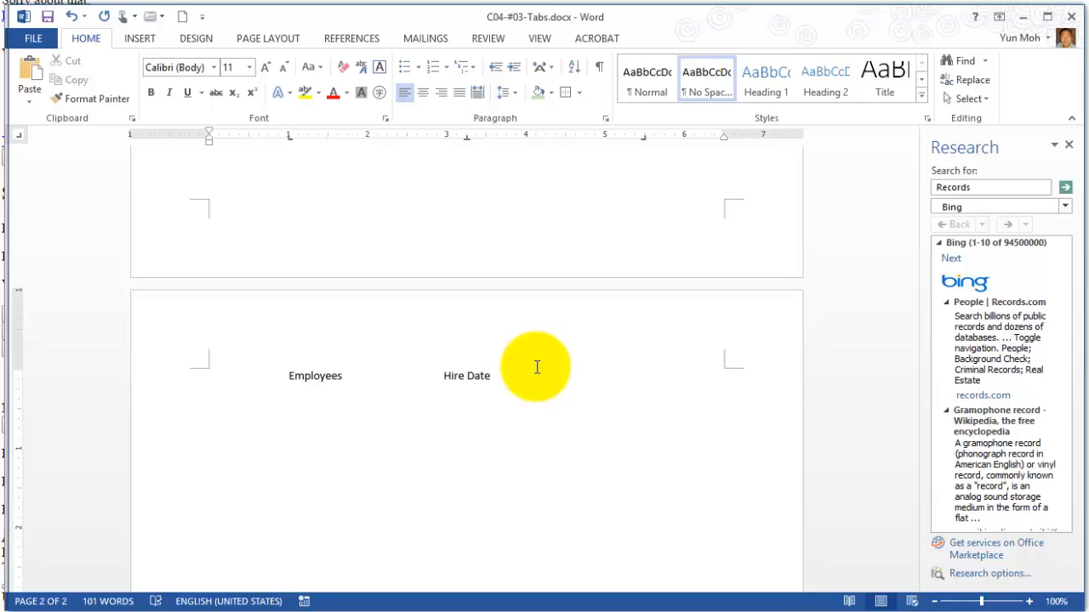
pyautogui.write('Department')
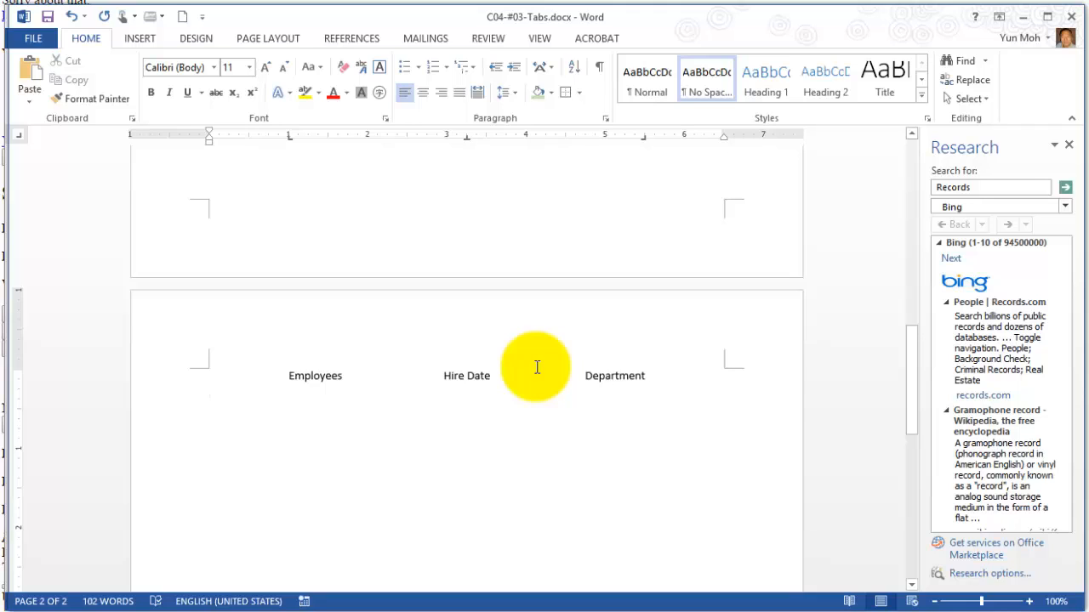
# Add a tabbed row below the headings with the first employee's full name, July 1, 2015 and Administration.
pyautogui.press('Tab')
pyautogui.write('Maryl')
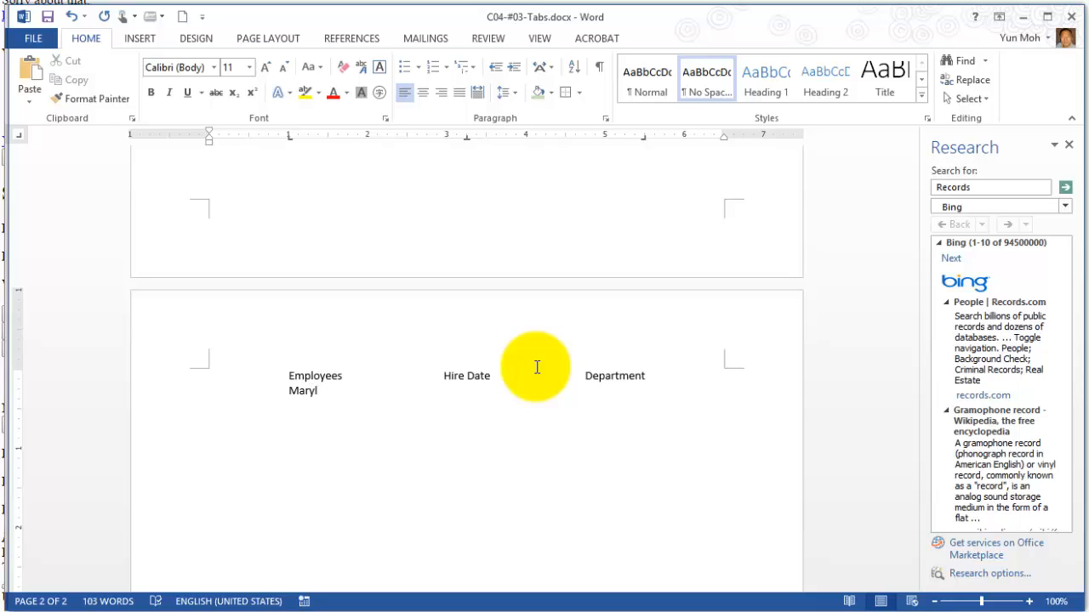
pyautogui.press('BackSpace')
pyautogui.press('BackSpace')
pyautogui.write('ilyn Cameron')
pyautogui.press('Tab')
pyautogui.write('July1')
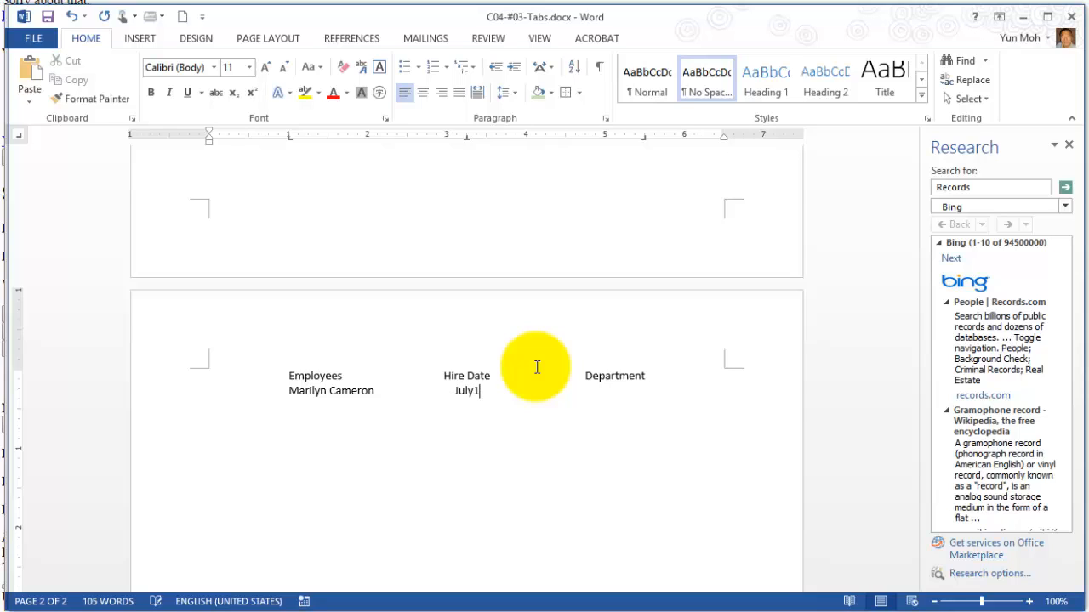
pyautogui.press('BackSpace')
pyautogui.write('1, 2015\tAdmin')
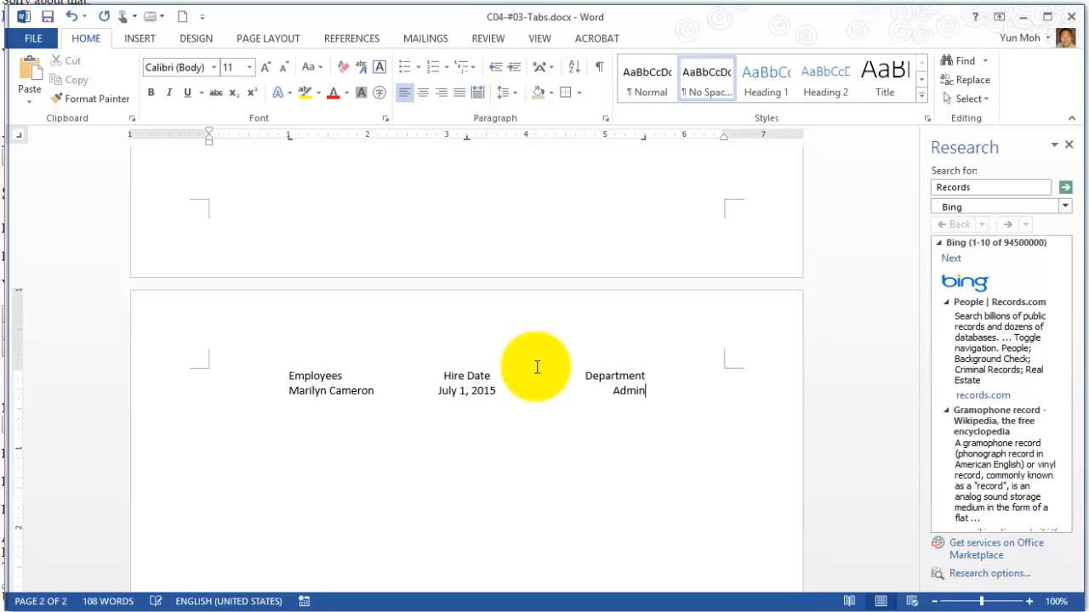
pyautogui.write('istration')
# Add a second tabbed employee row with the employee's full name, July 1, 2015 and Research & Development.
pyautogui.press('Tab')
pyautogui.write('Hayden S')
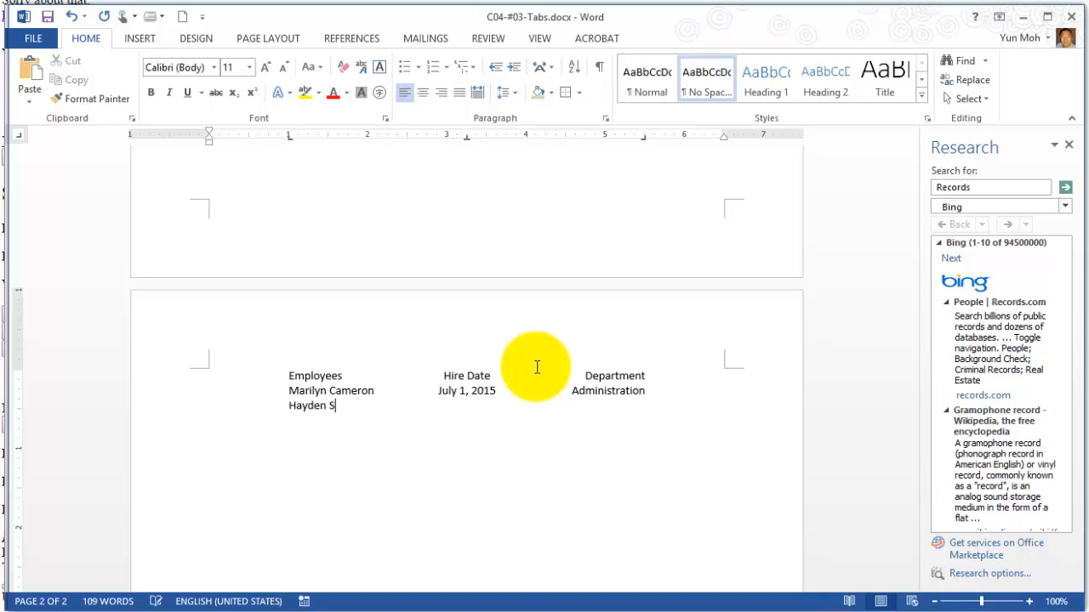
pyautogui.write('t. Germaine')
pyautogui.press('Tab')
pyautogui.write('July')
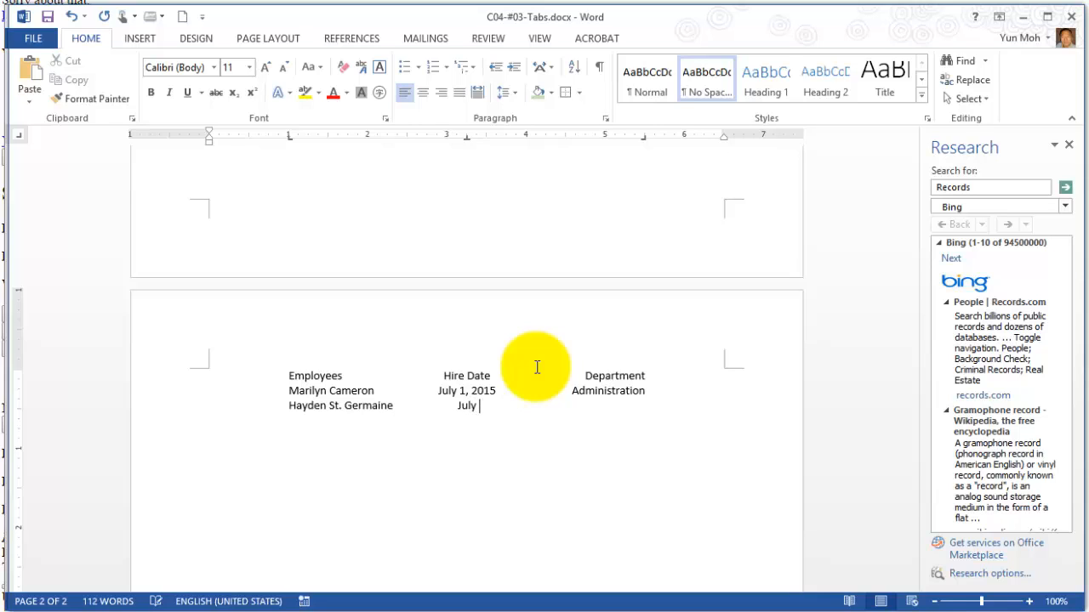
pyautogui.write(' 1, 2015')
pyautogui.press('Tab')
pyautogui.write('Research')
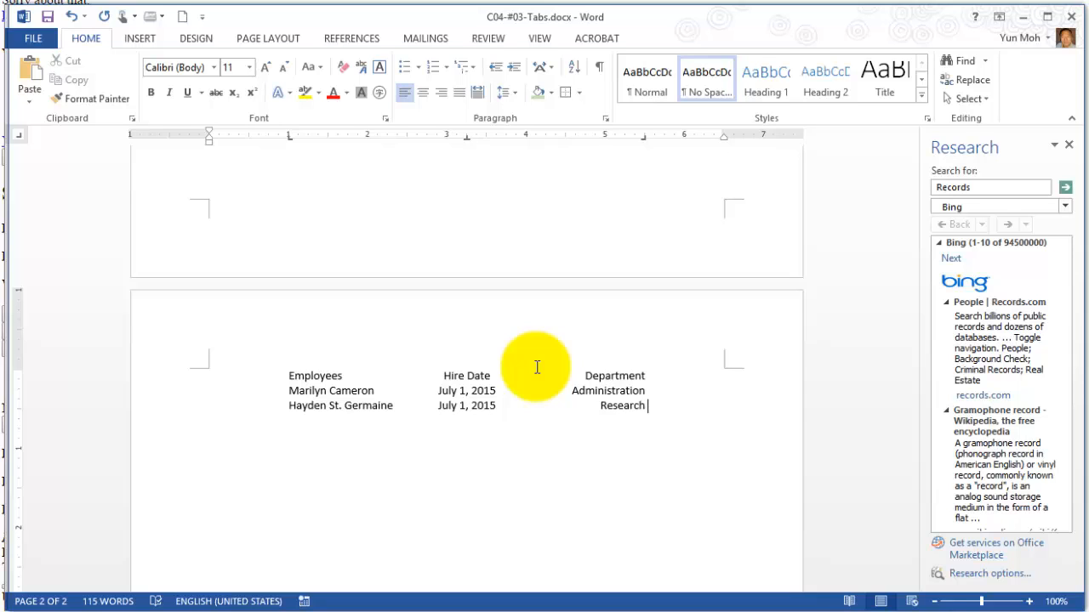
pyautogui.write(' & Develop')
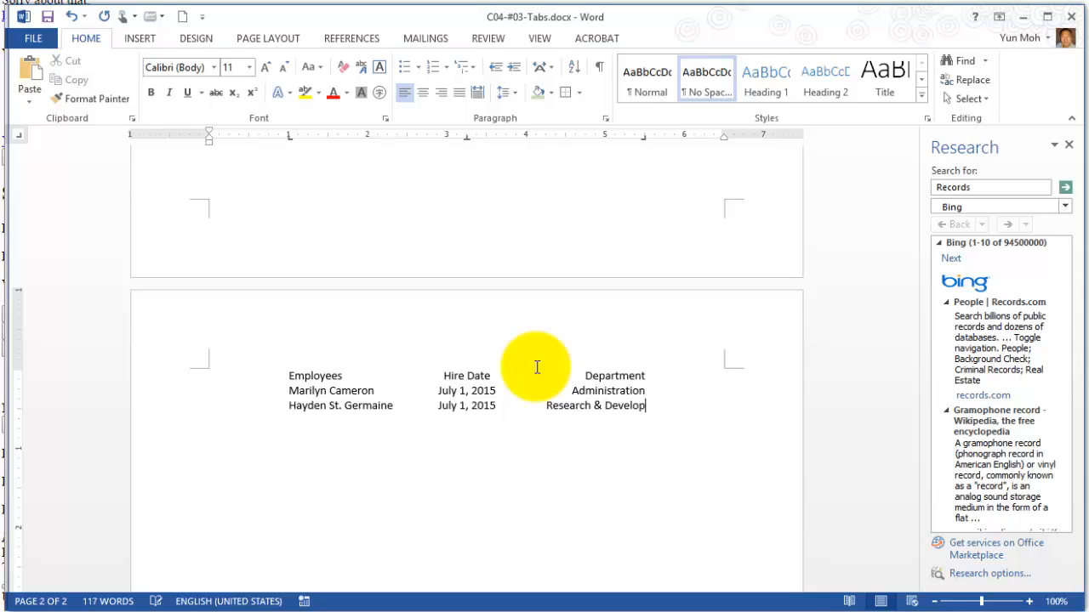
pyautogui.write('ment')
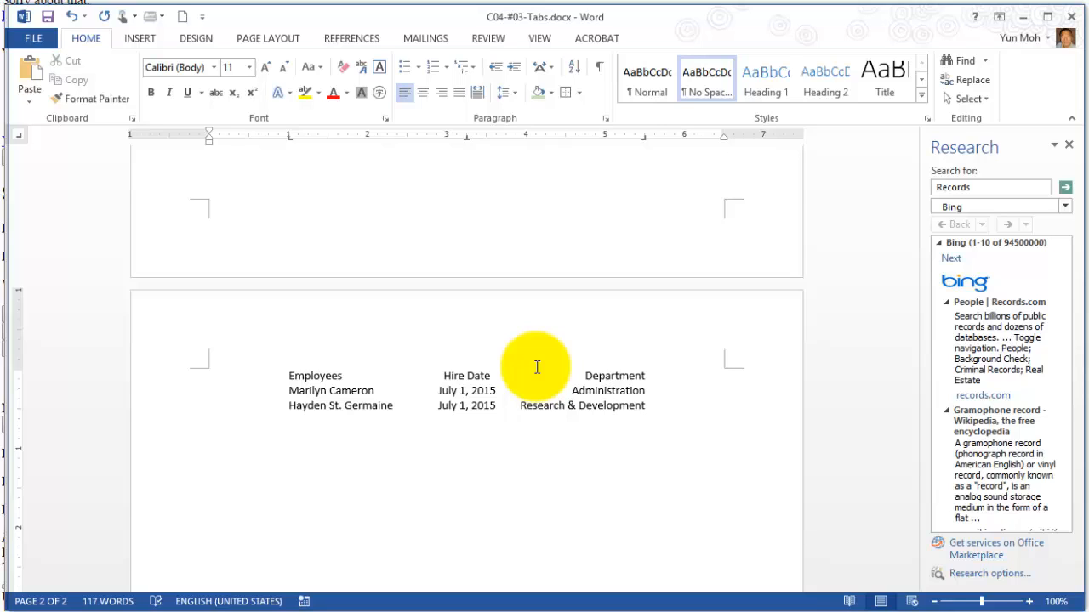
pyautogui.press('Tab')
# Make the Employees, Hire Date and Department headings bold and save the document.
pyautogui.doubleClick(312, 376)
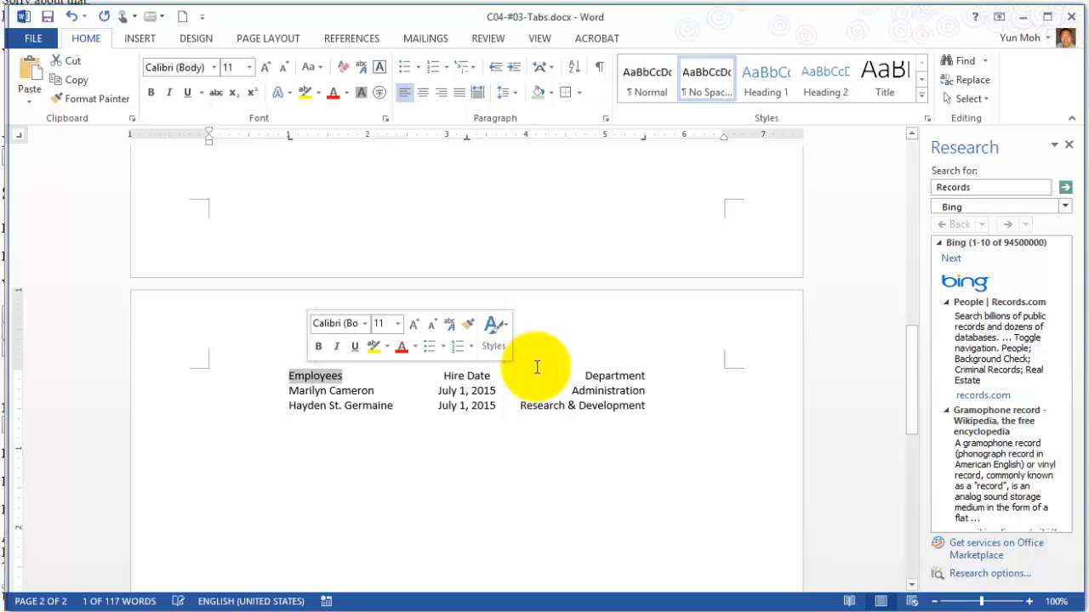
pyautogui.click(319, 346)
pyautogui.doubleClick(460, 376)
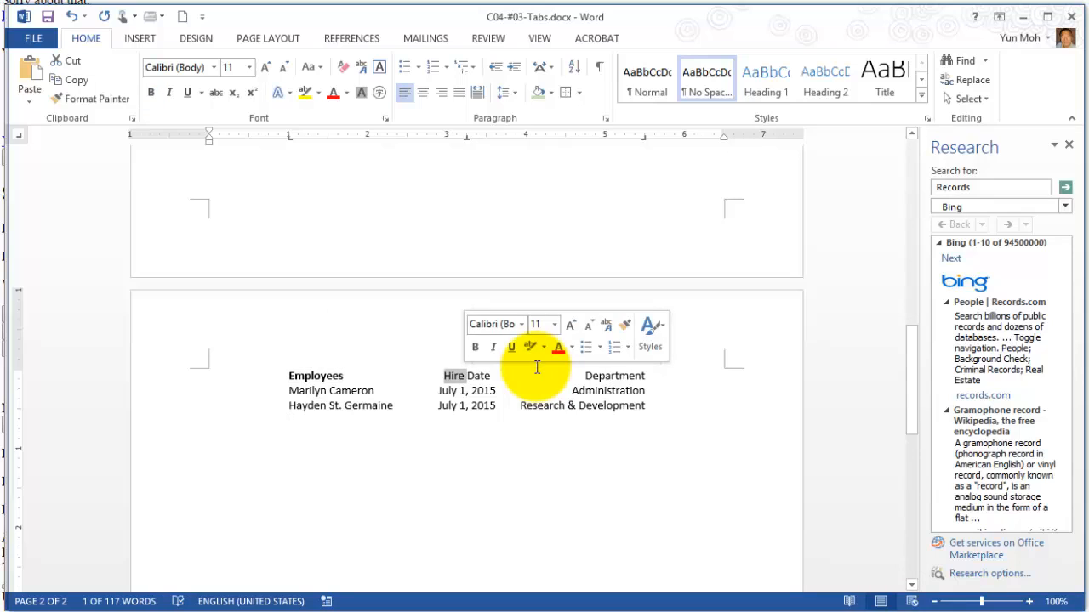
pyautogui.moveTo(444, 376); pyautogui.dragTo(491, 376)
pyautogui.click(456, 343)
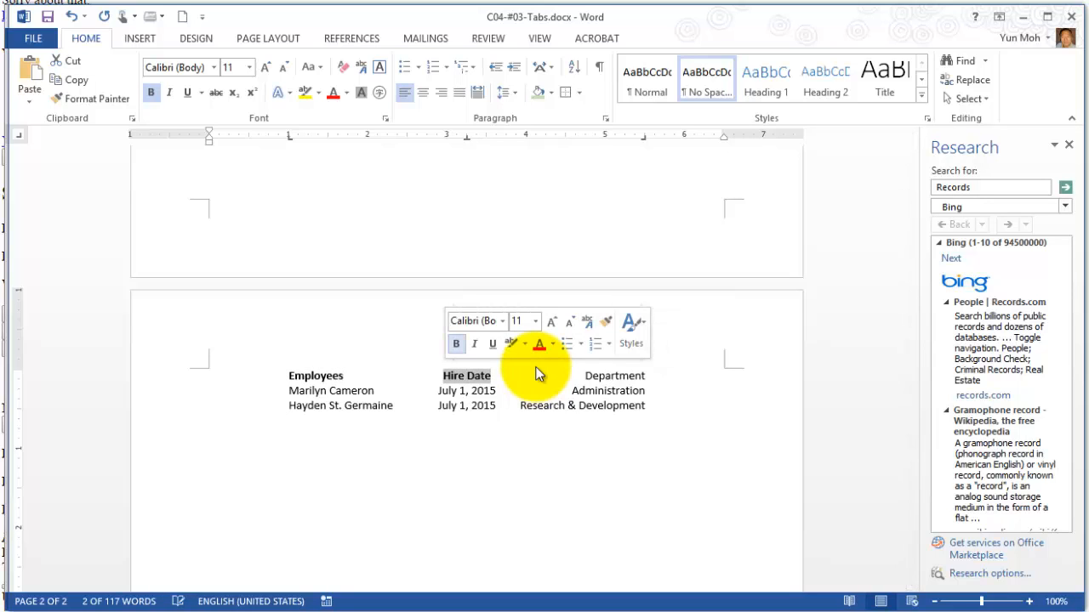
pyautogui.doubleClick(612, 376)
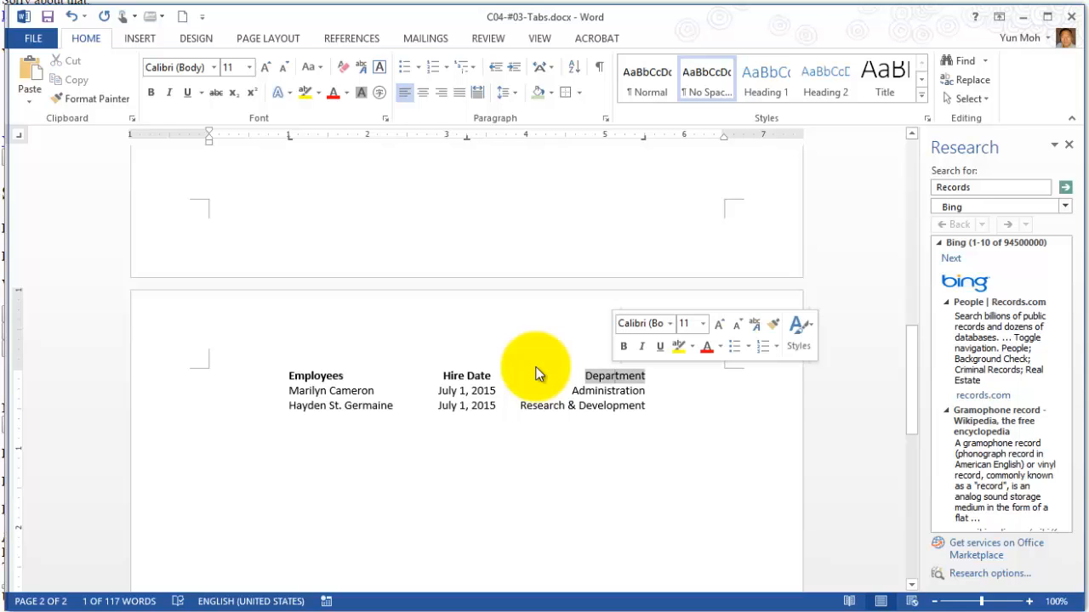
pyautogui.click(626, 346)
pyautogui.click(650, 406)
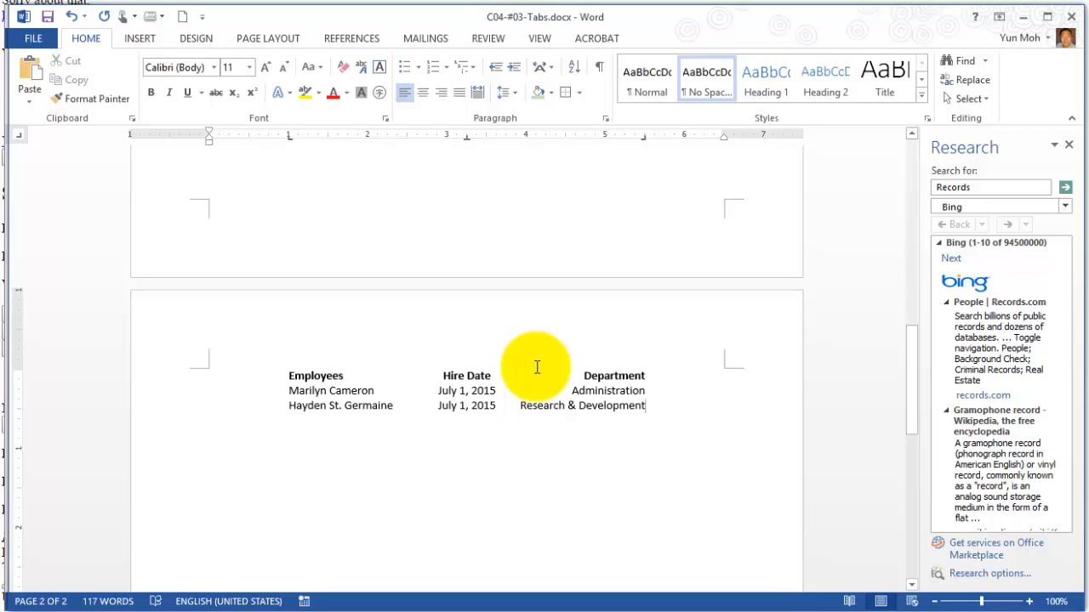
pyautogui.hotkey('ctrl', 's')
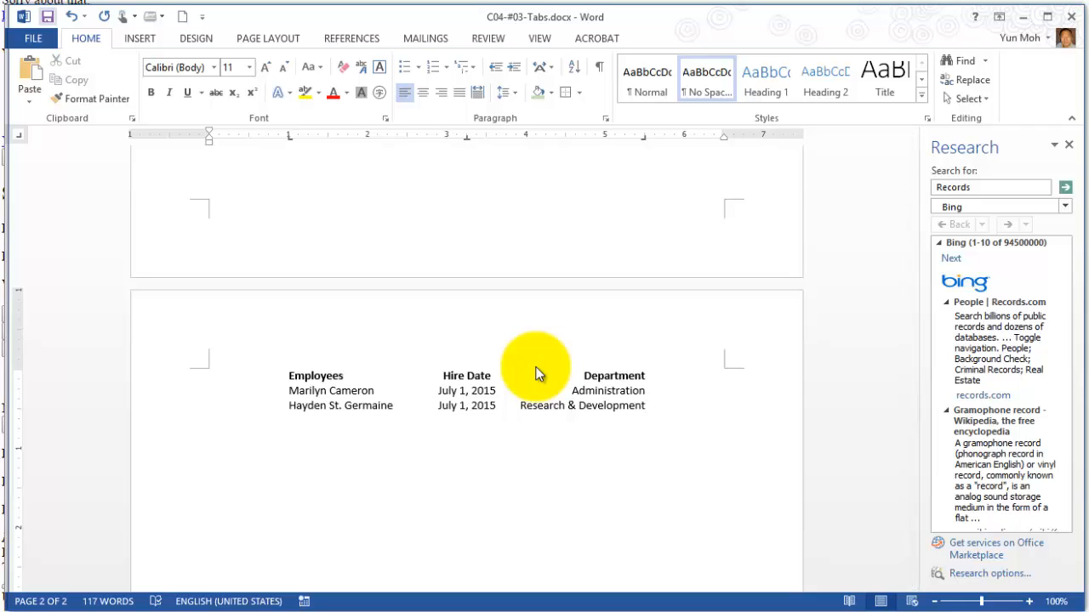